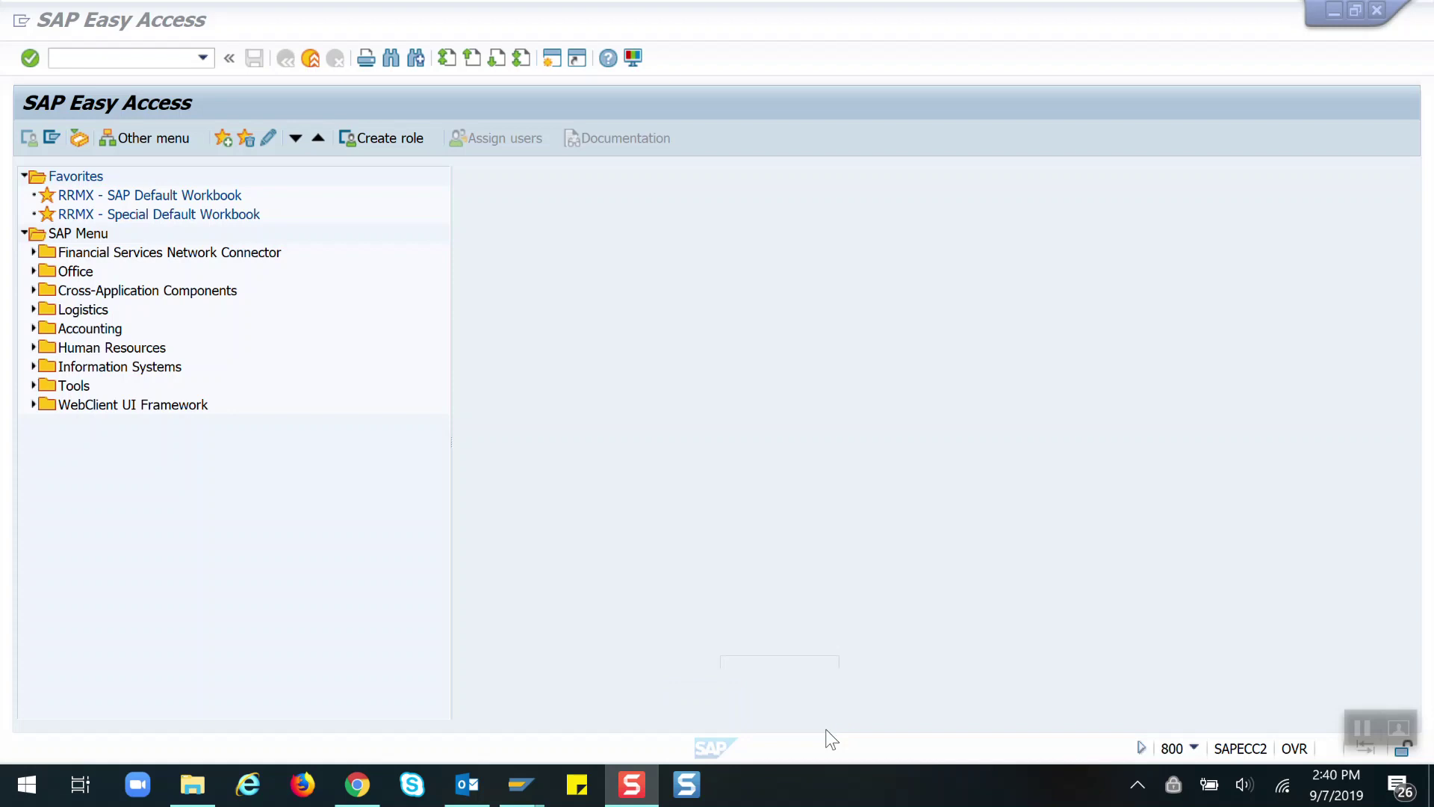
# Start transaction lsmw and dismiss the Legacy System Migration Workbench welcome message
pyautogui.click(85, 60)
pyautogui.write('lsmw')
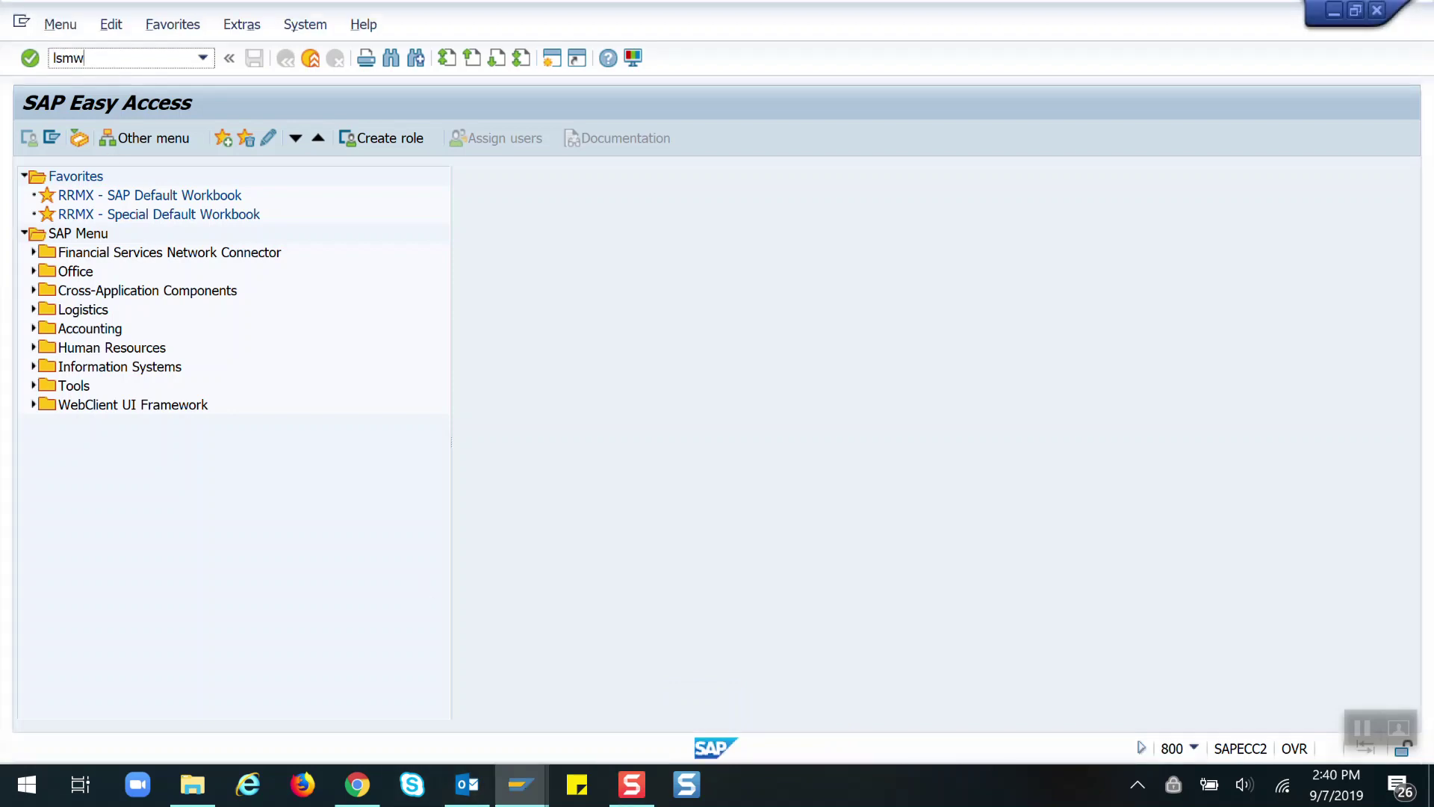
pyautogui.press('Return')
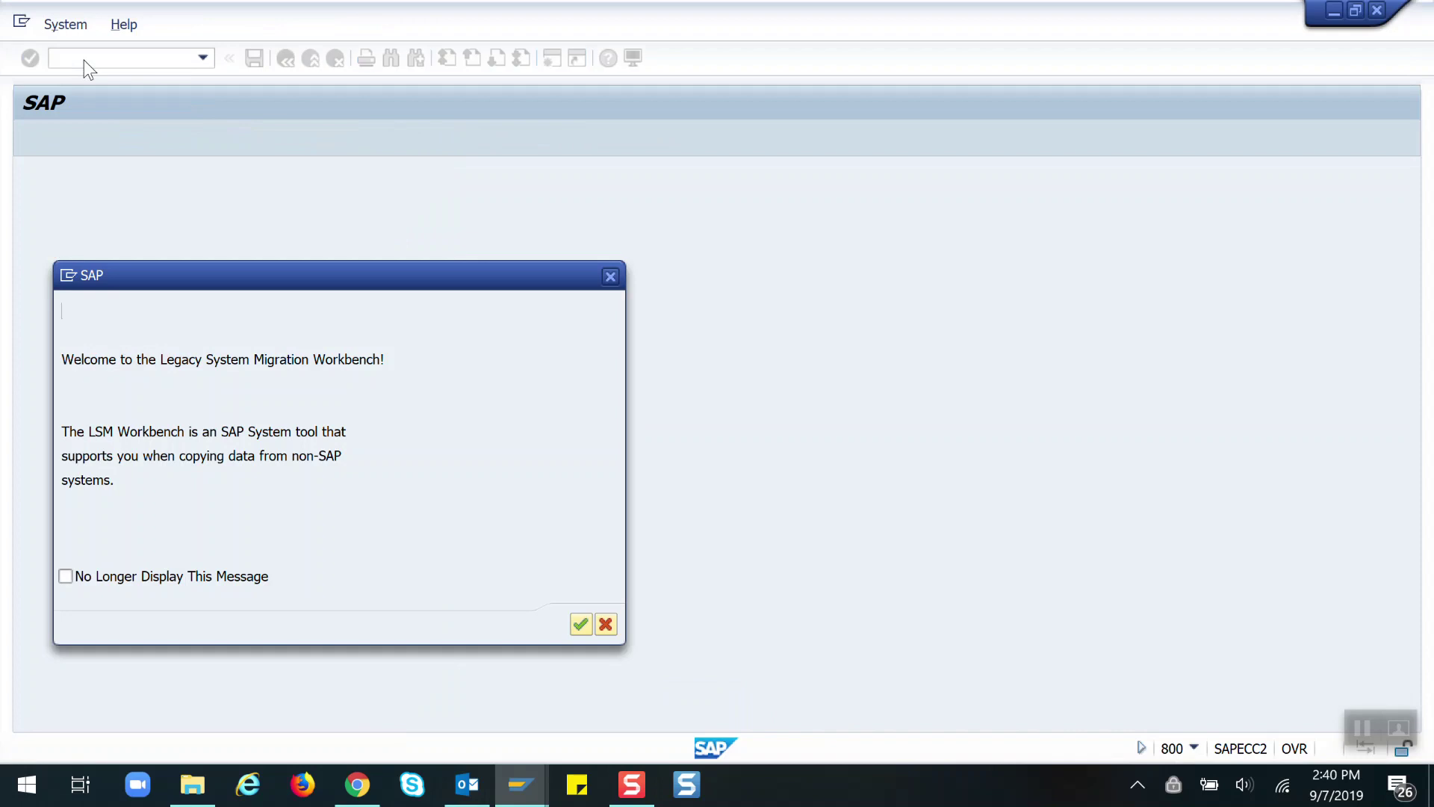
pyautogui.press('Return')
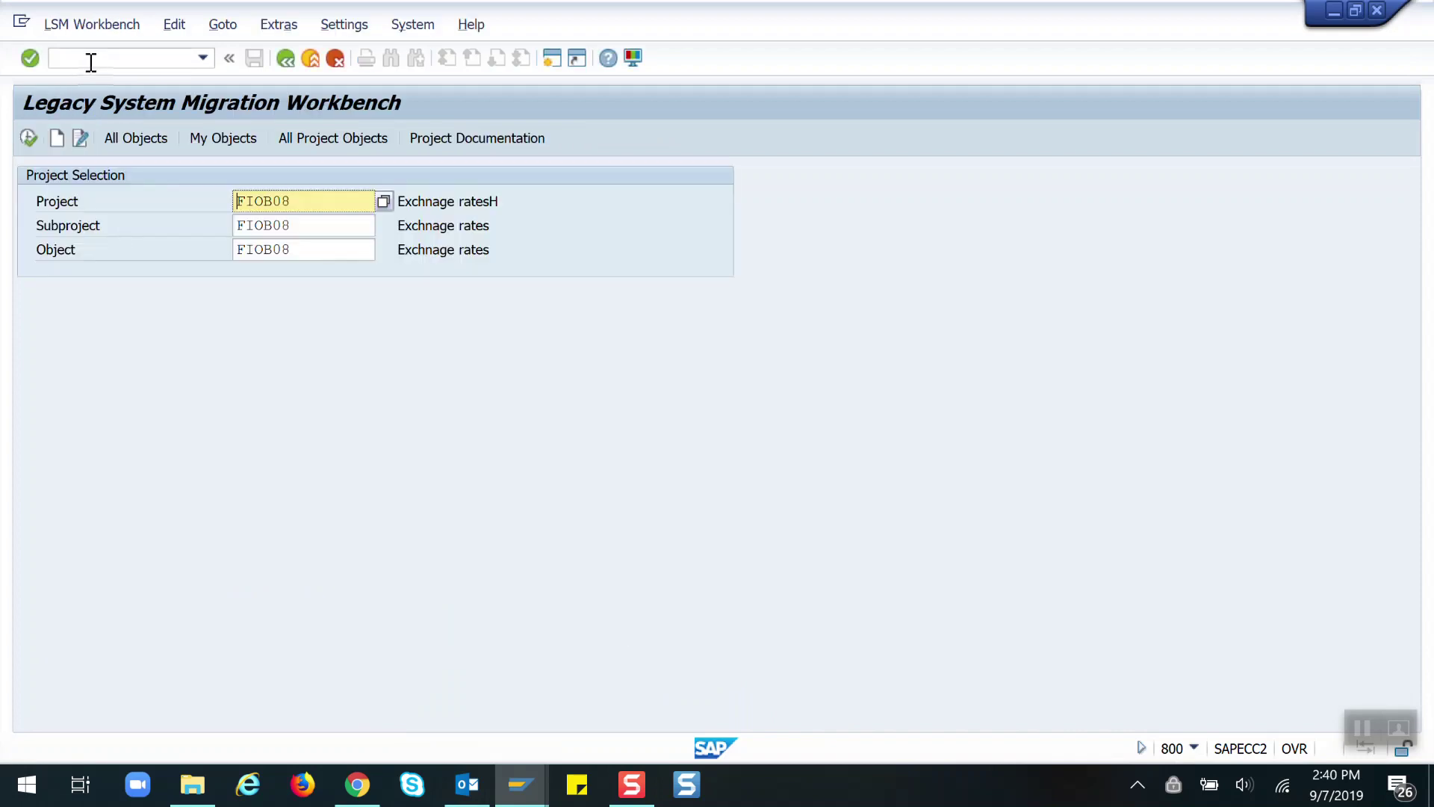
# Create a new project FIGL with the description "Exchange rates"
pyautogui.click(61, 140)
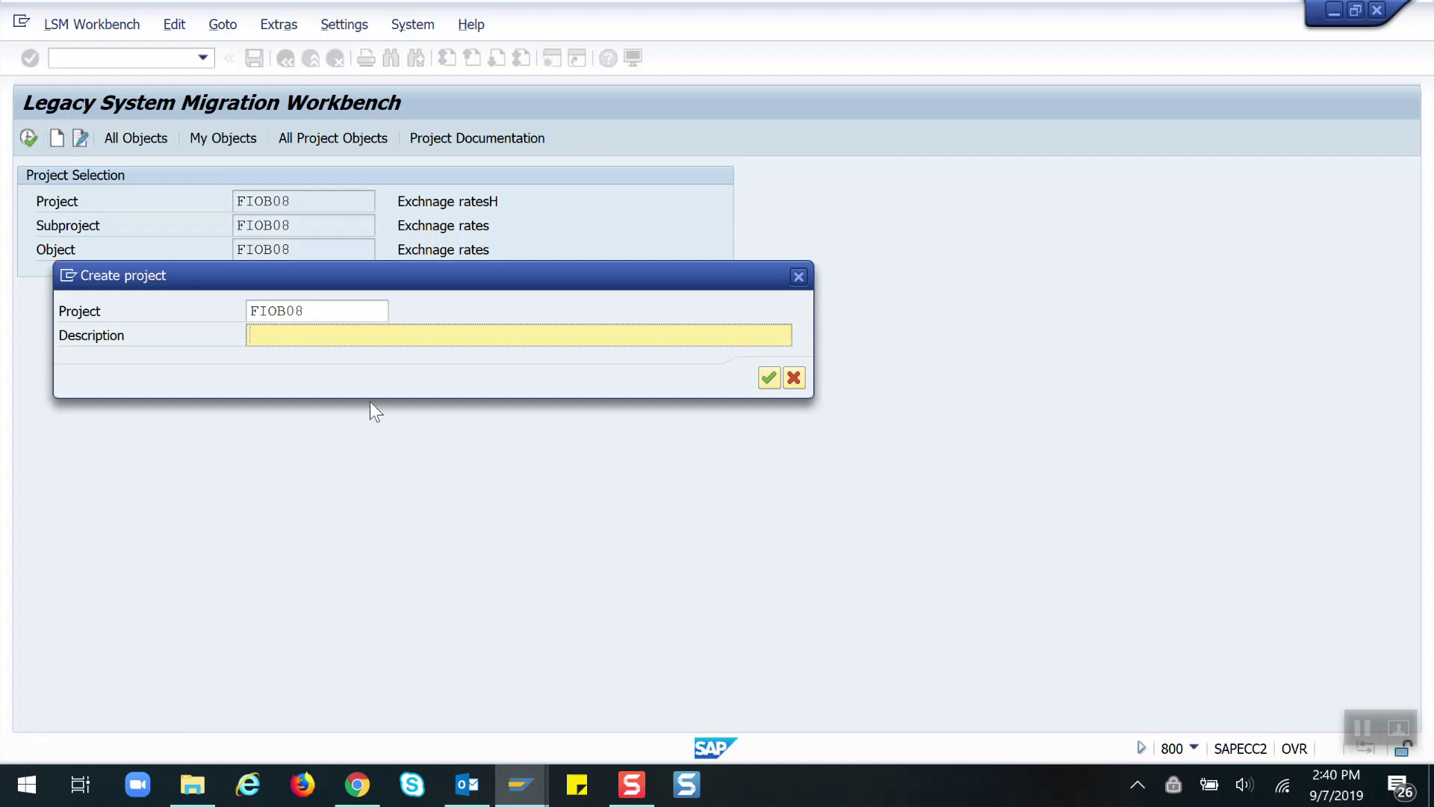
pyautogui.click(330, 314)
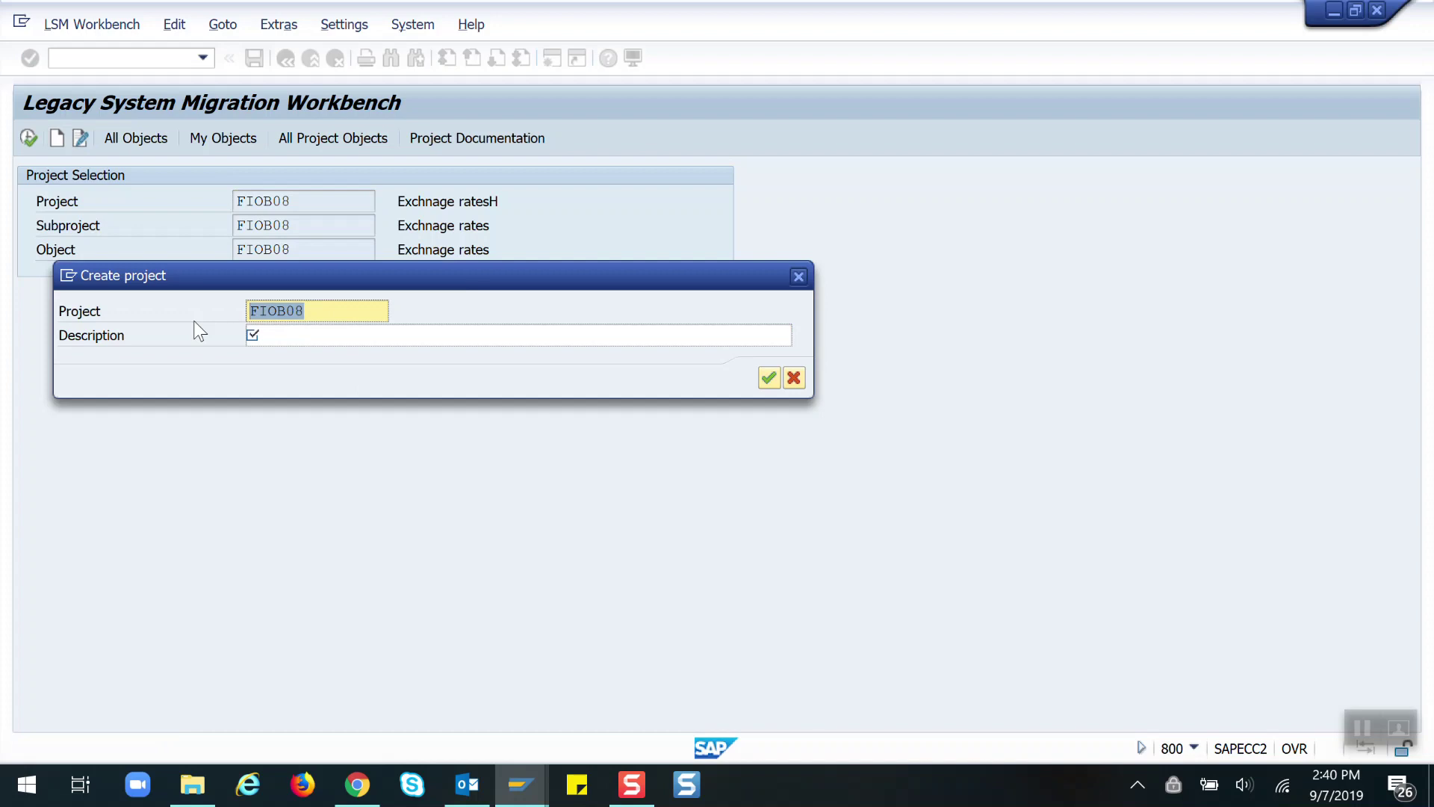
pyautogui.write('FIGL')
pyautogui.press('Tab')
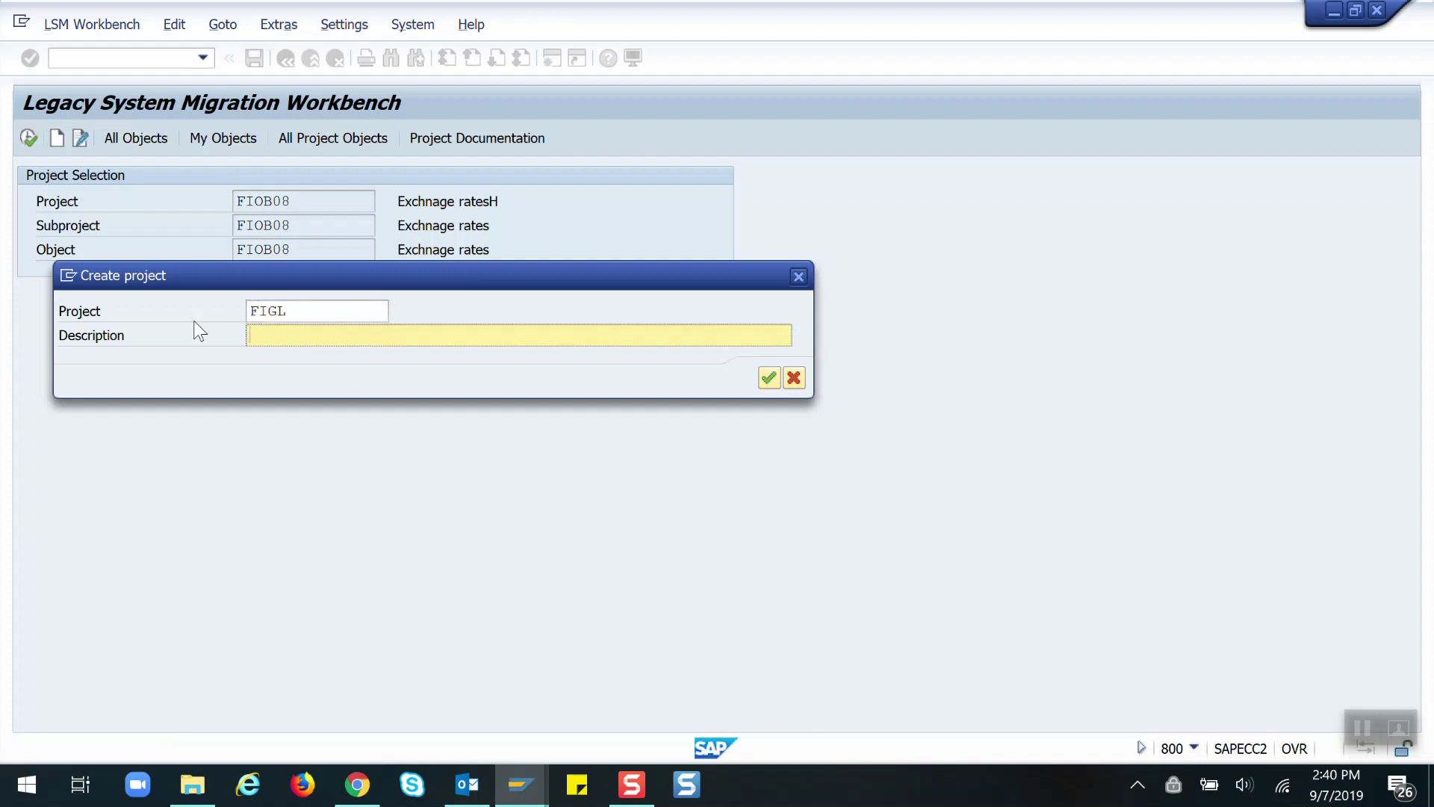
pyautogui.press('Tab')
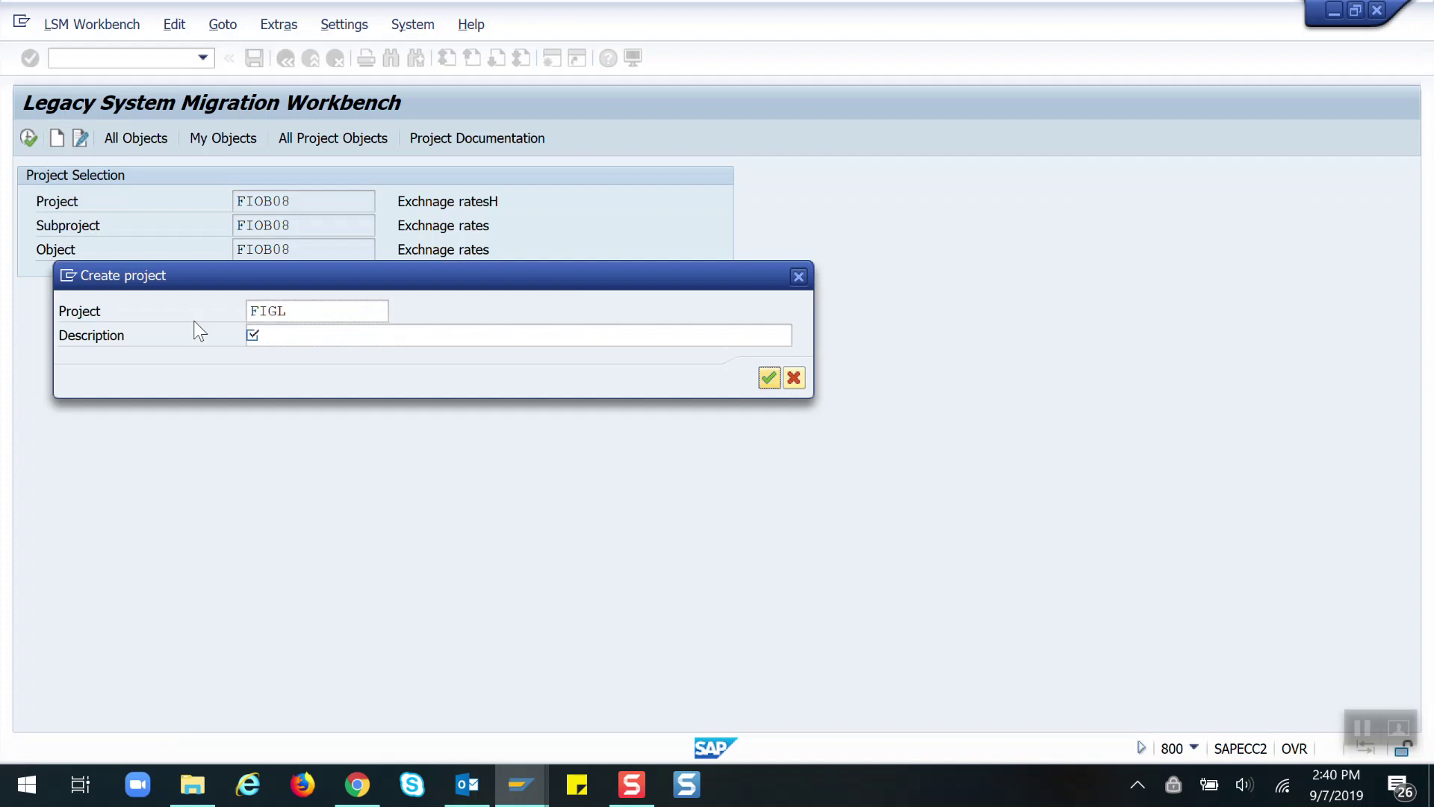
pyautogui.click(272, 334)
pyautogui.write('Ex')
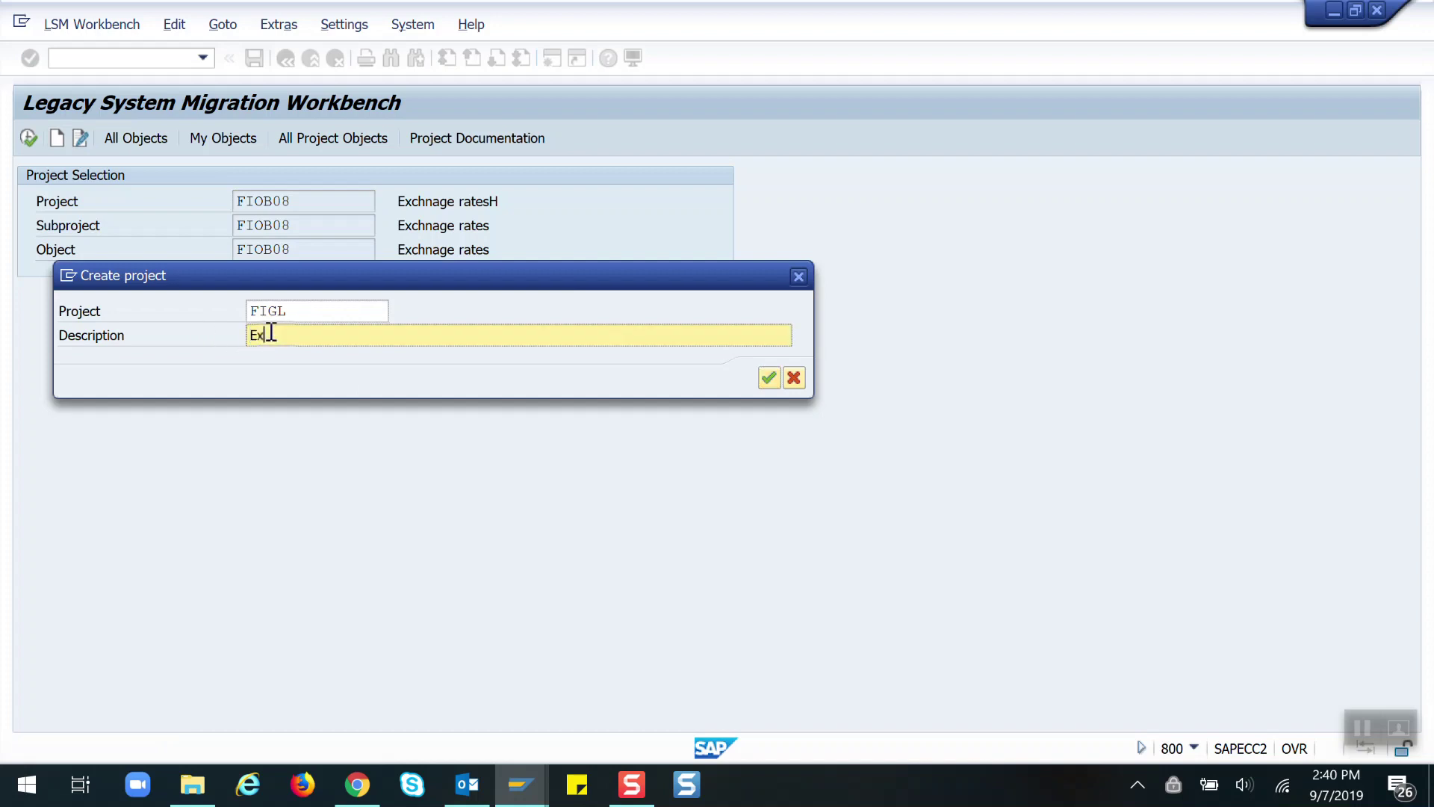
pyautogui.write('change rates')
pyautogui.press('Return')
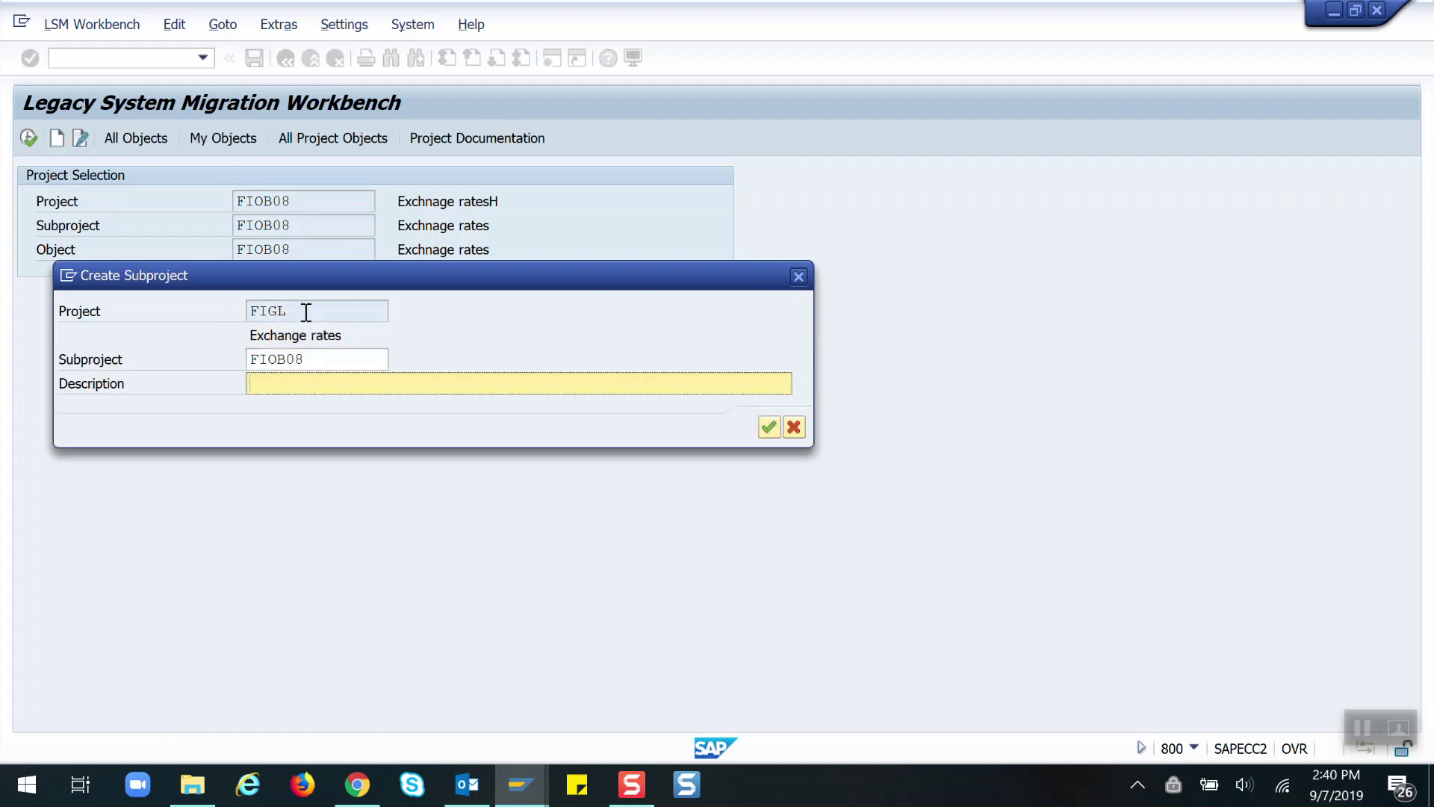
# Create subproject FIGL under the project, described as "Exchange rates"
pyautogui.moveTo(324, 355); pyautogui.dragTo(158, 345)
pyautogui.write('FIGL')
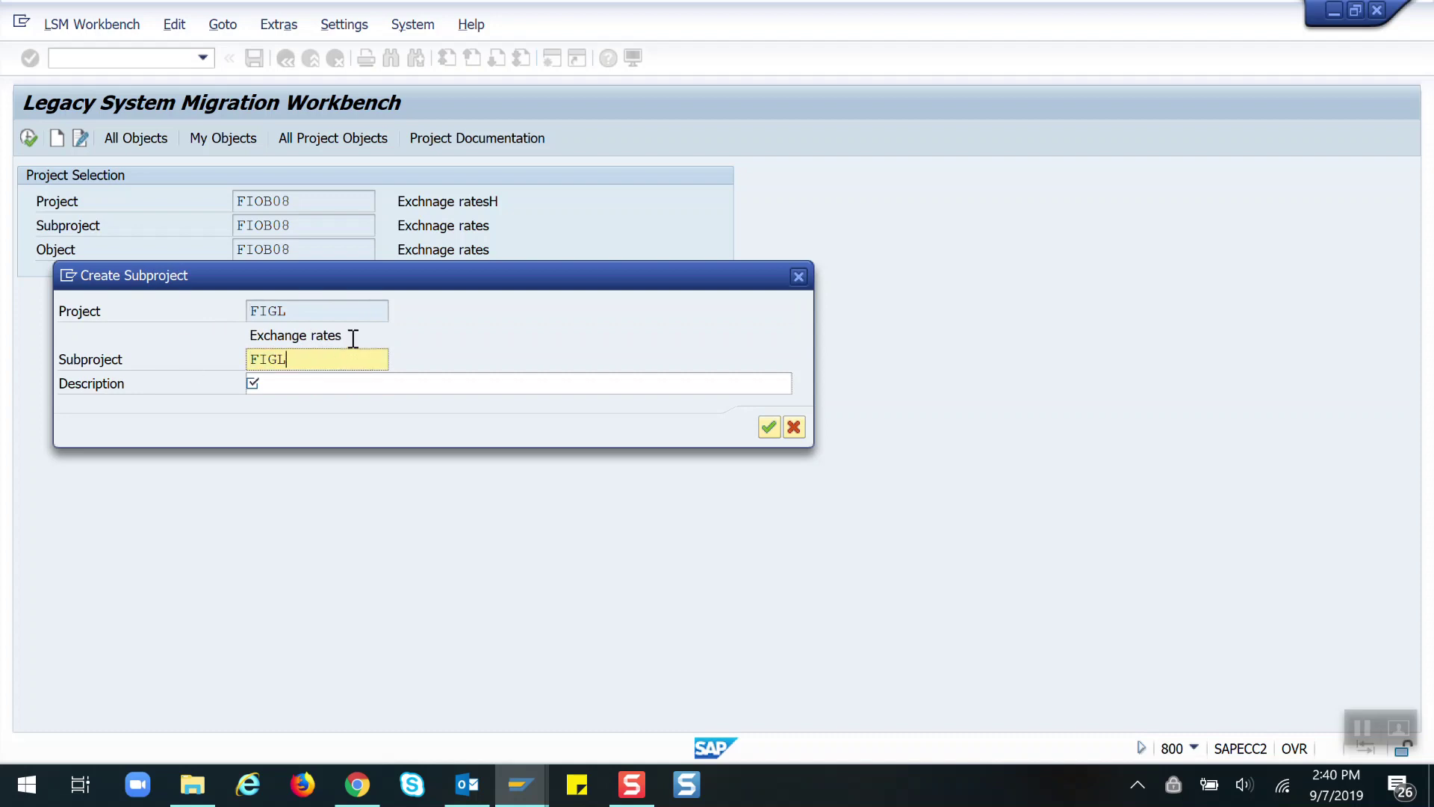
pyautogui.moveTo(345, 336); pyautogui.dragTo(245, 332)
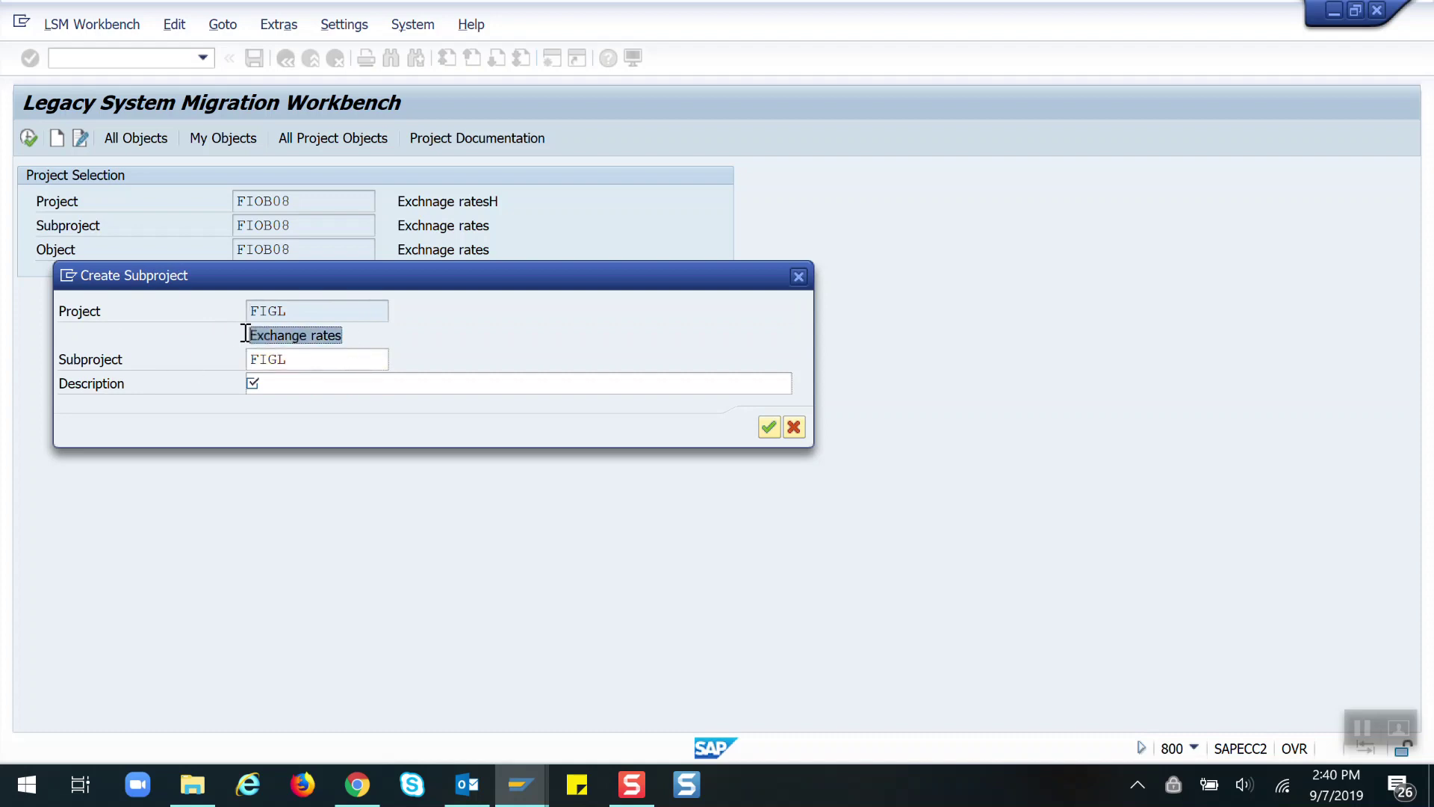
pyautogui.click(317, 381)
pyautogui.write('Exchange rates')
pyautogui.press('Return')
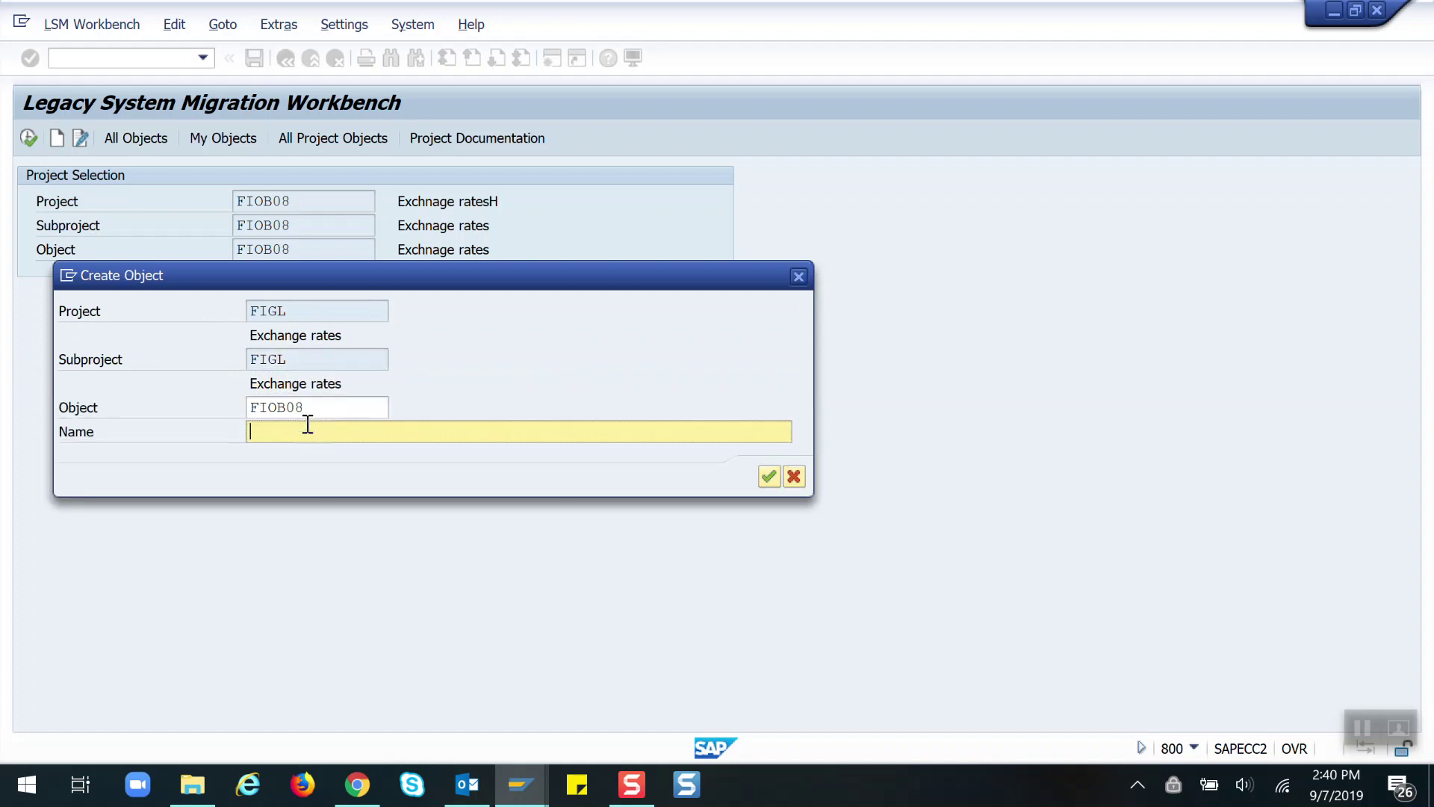
# Create object FIGL in the subproject with the name "Exchange rates"
pyautogui.write('Exchange rates')
pyautogui.moveTo(295, 361); pyautogui.dragTo(200, 362)
pyautogui.hotkey('ctrl', 'c')
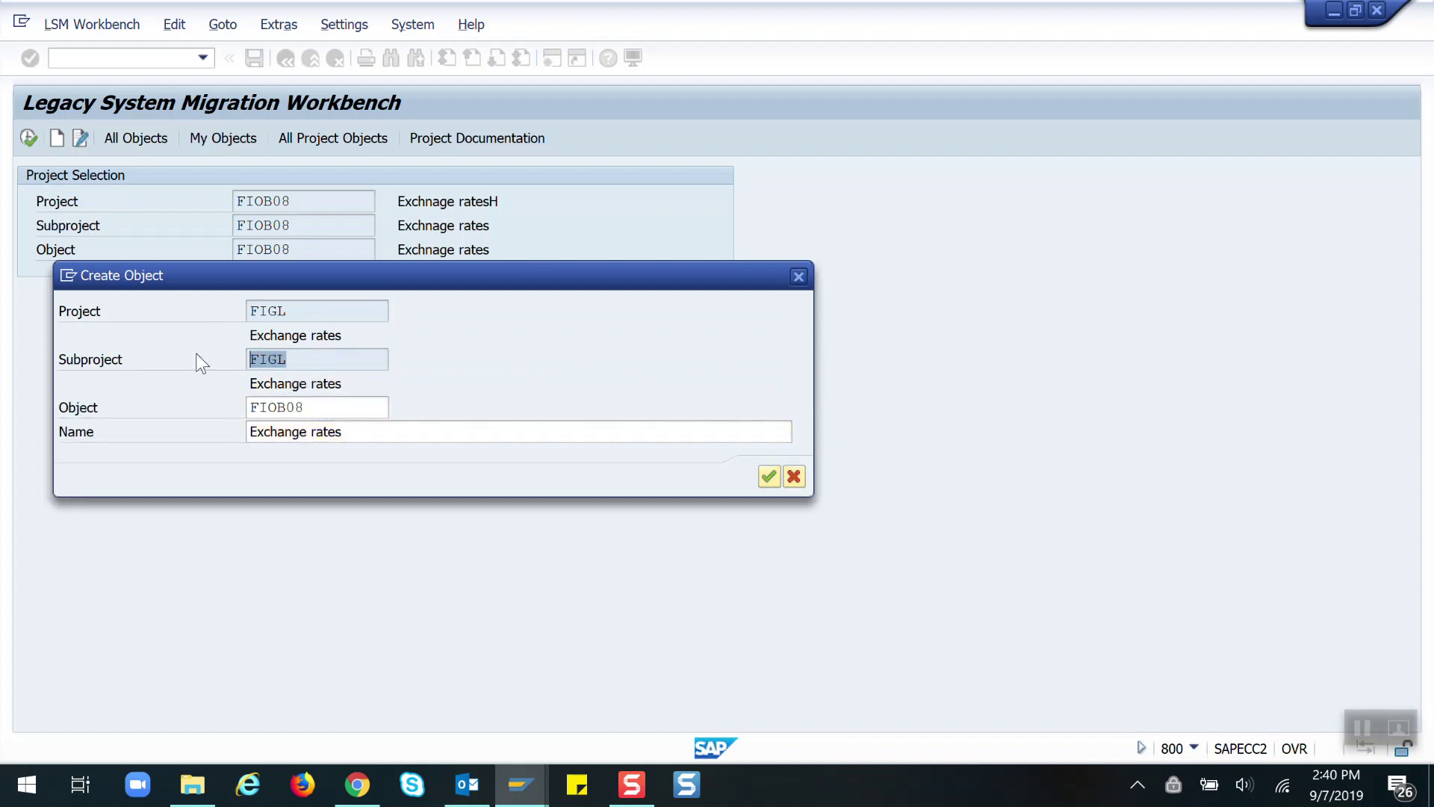
pyautogui.moveTo(312, 407); pyautogui.dragTo(188, 407)
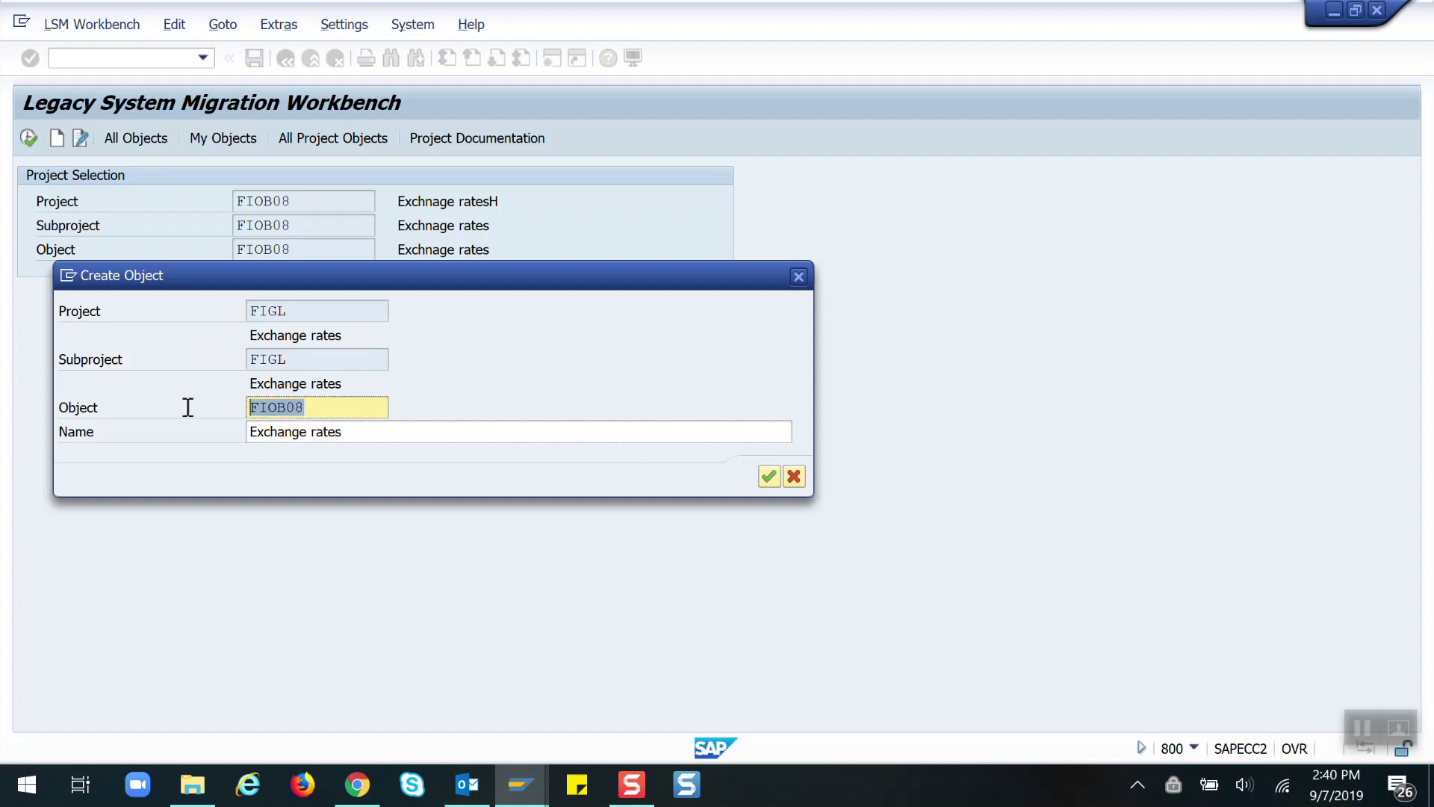
pyautogui.hotkey('ctrl', 'v')
pyautogui.press('Return')
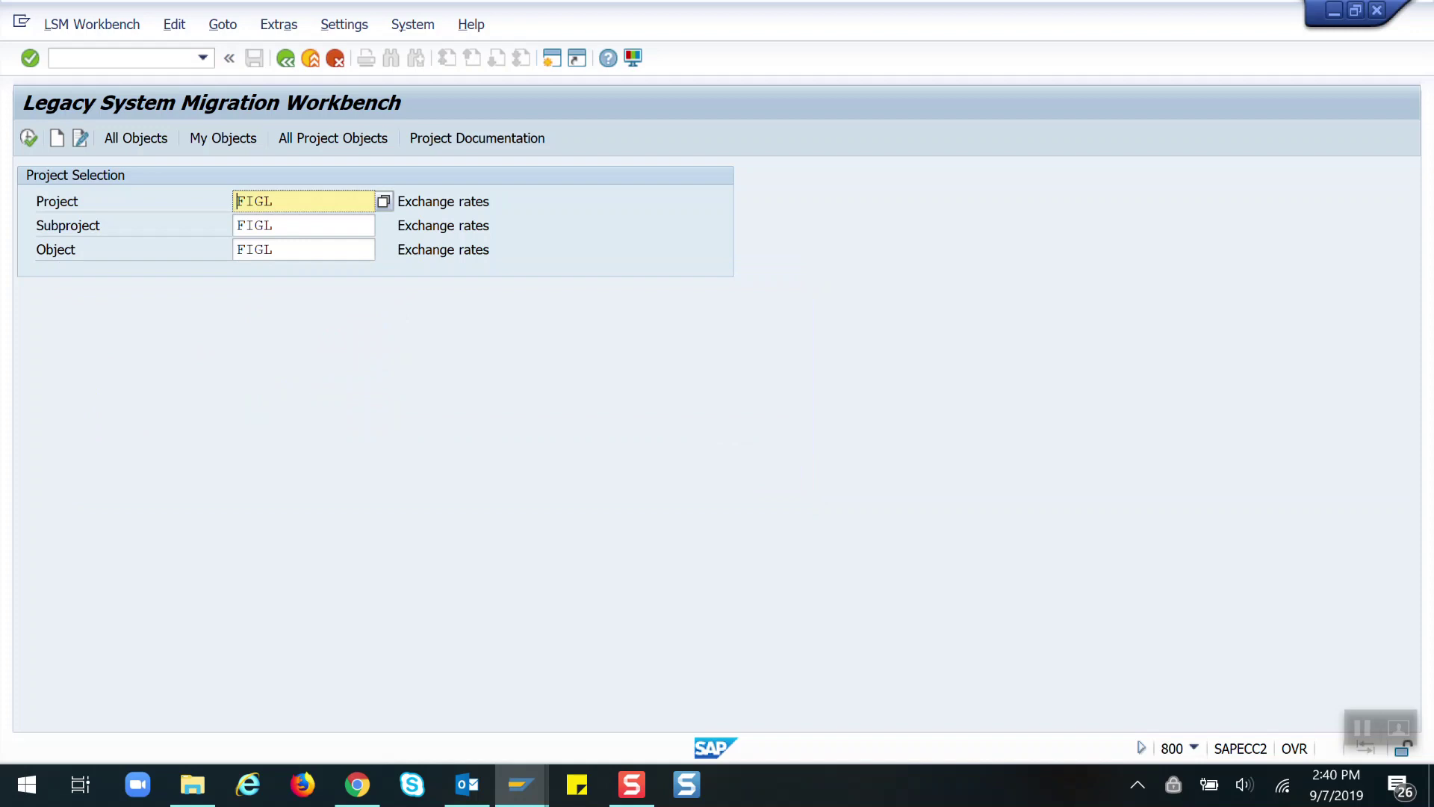
# Open the FIGL object attributes for editing and set the import method to Batch Input Recording
pyautogui.click(27, 138)
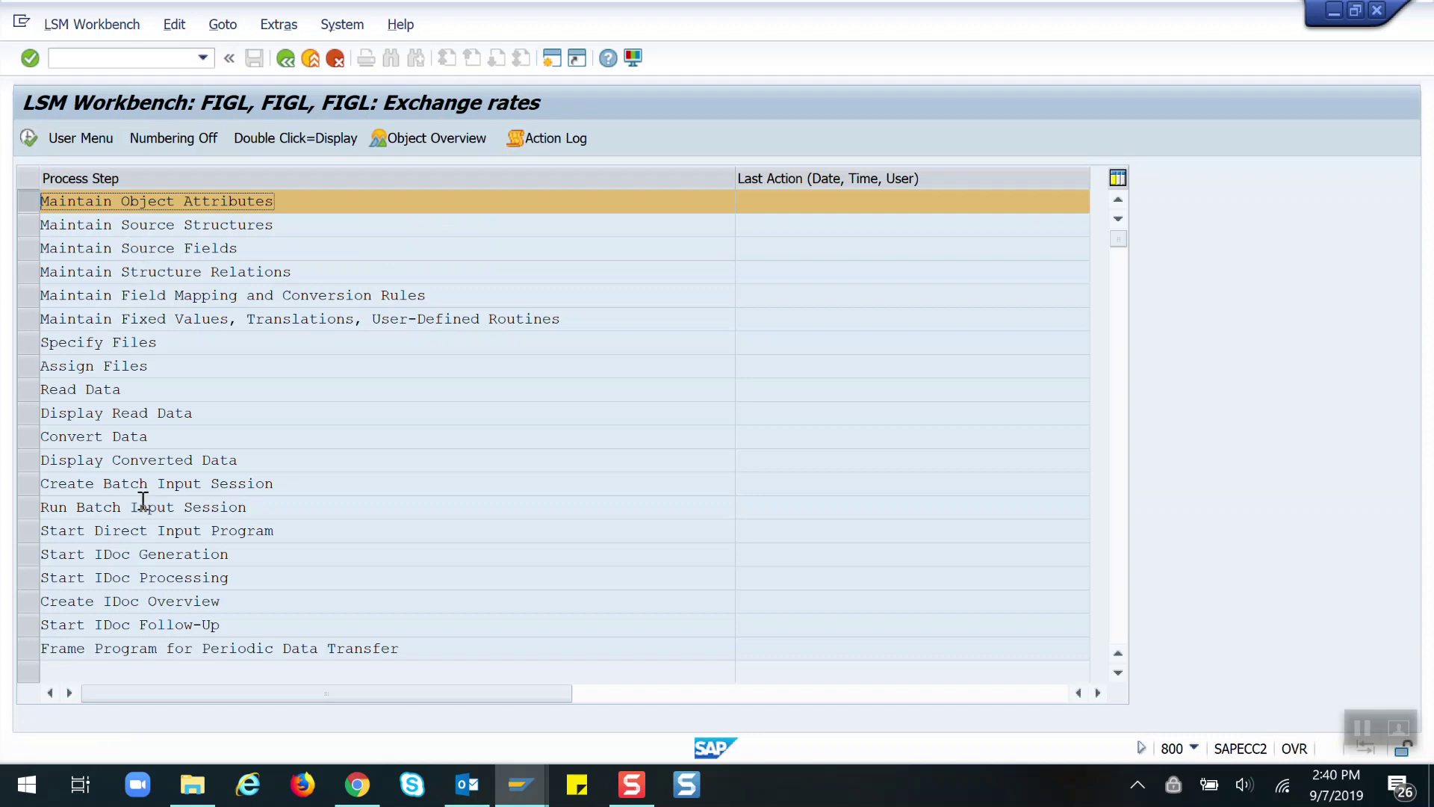
pyautogui.doubleClick(98, 201)
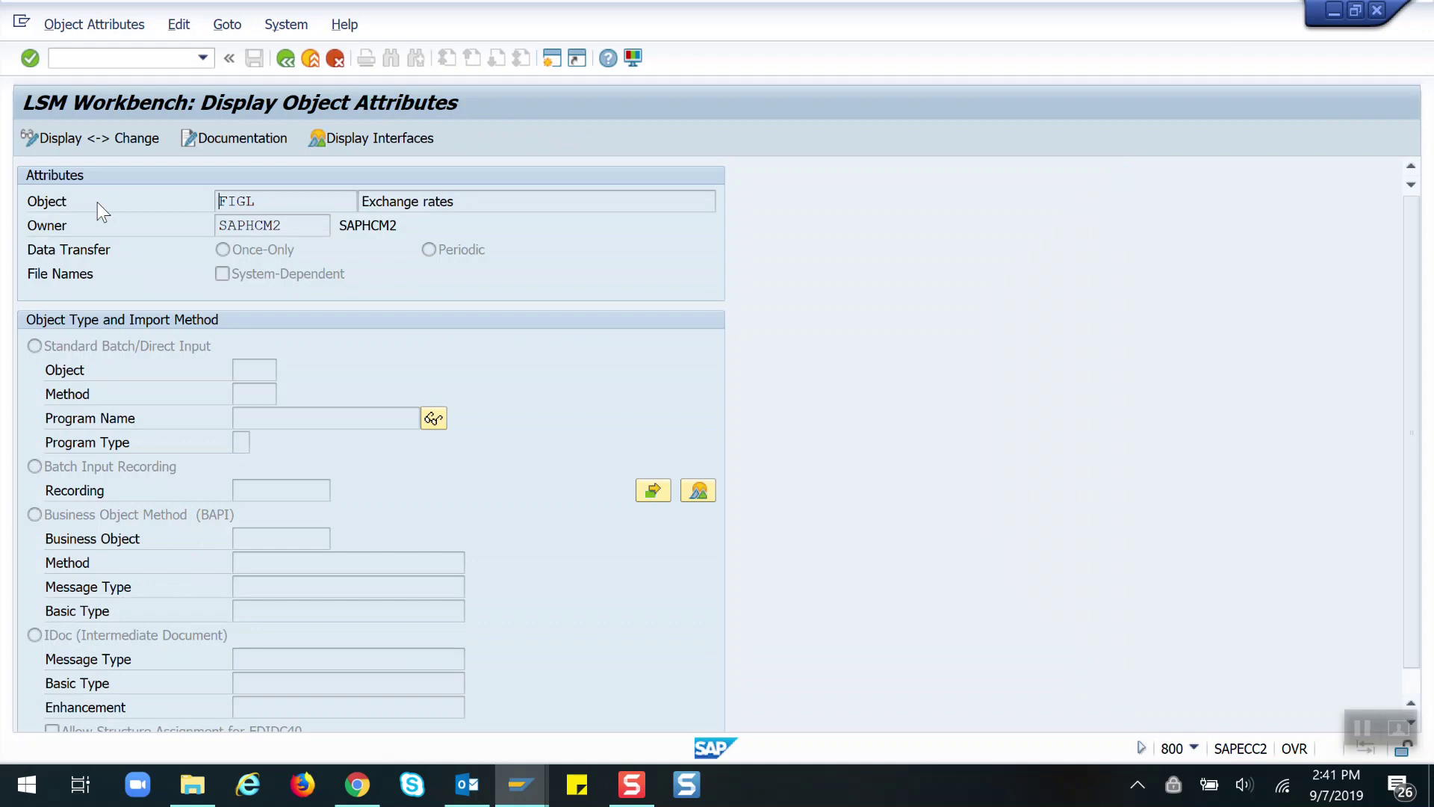
pyautogui.click(51, 142)
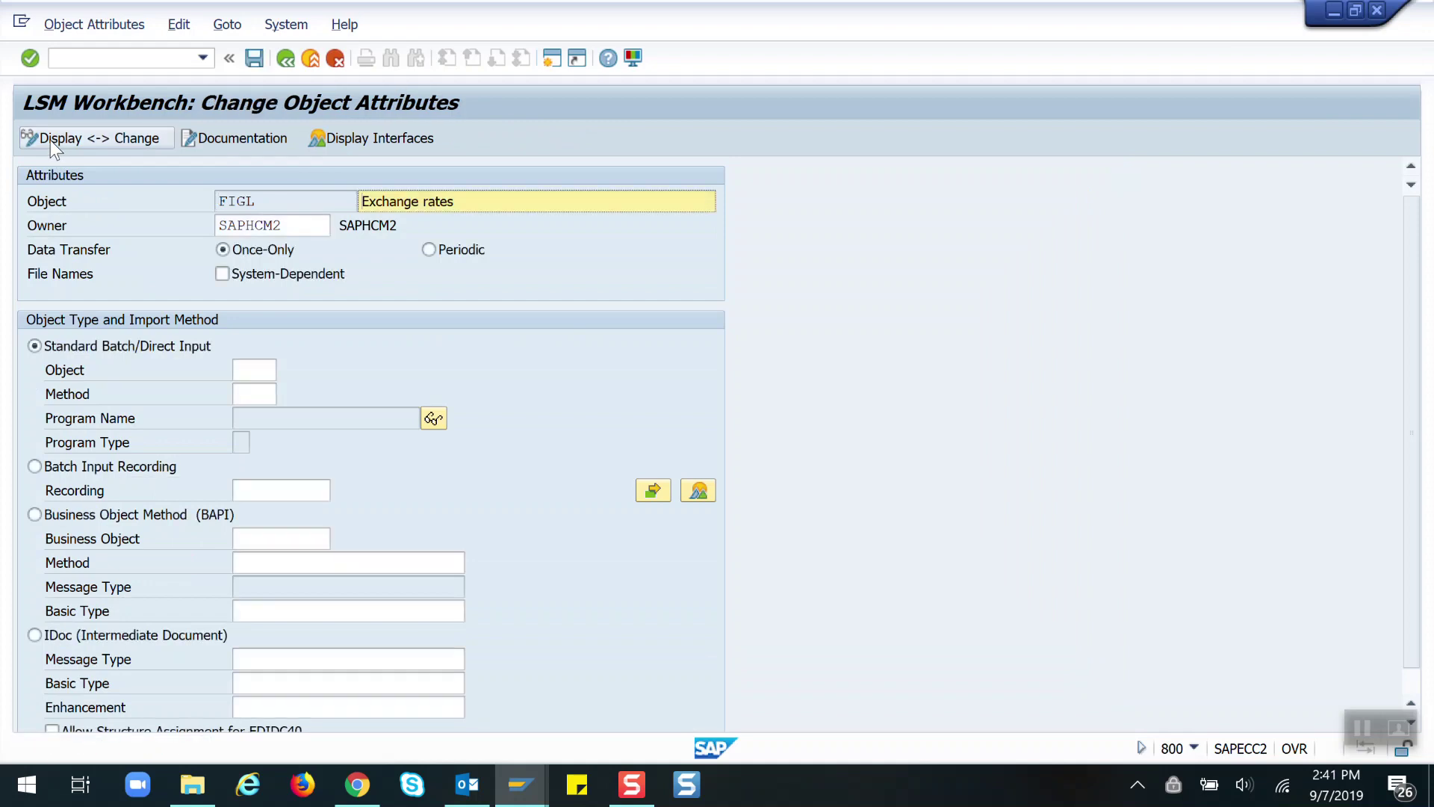
pyautogui.click(83, 471)
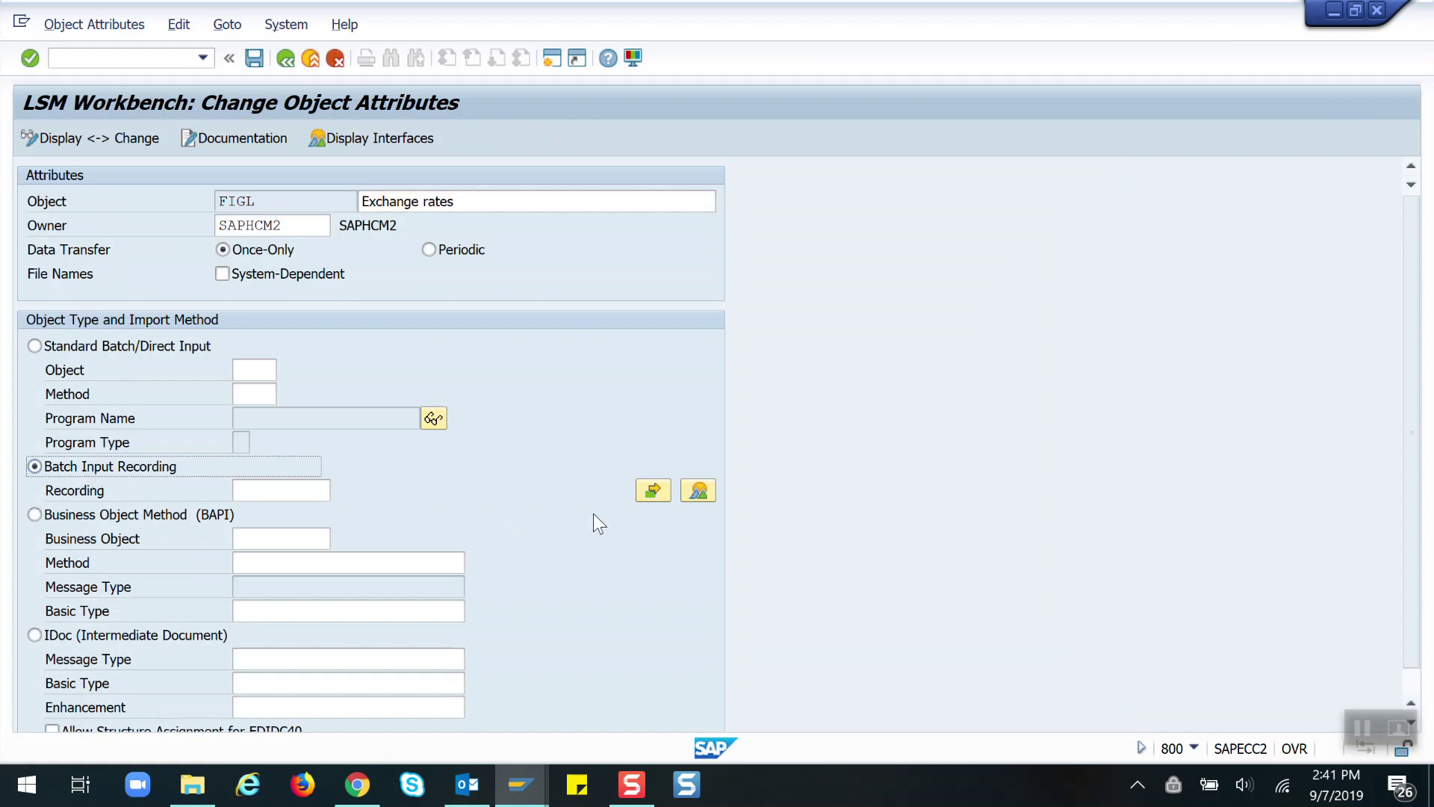
# Create a recording FIOB088 with the description "EXCHANGE RATES" in the project's recordings overview
pyautogui.click(702, 496)
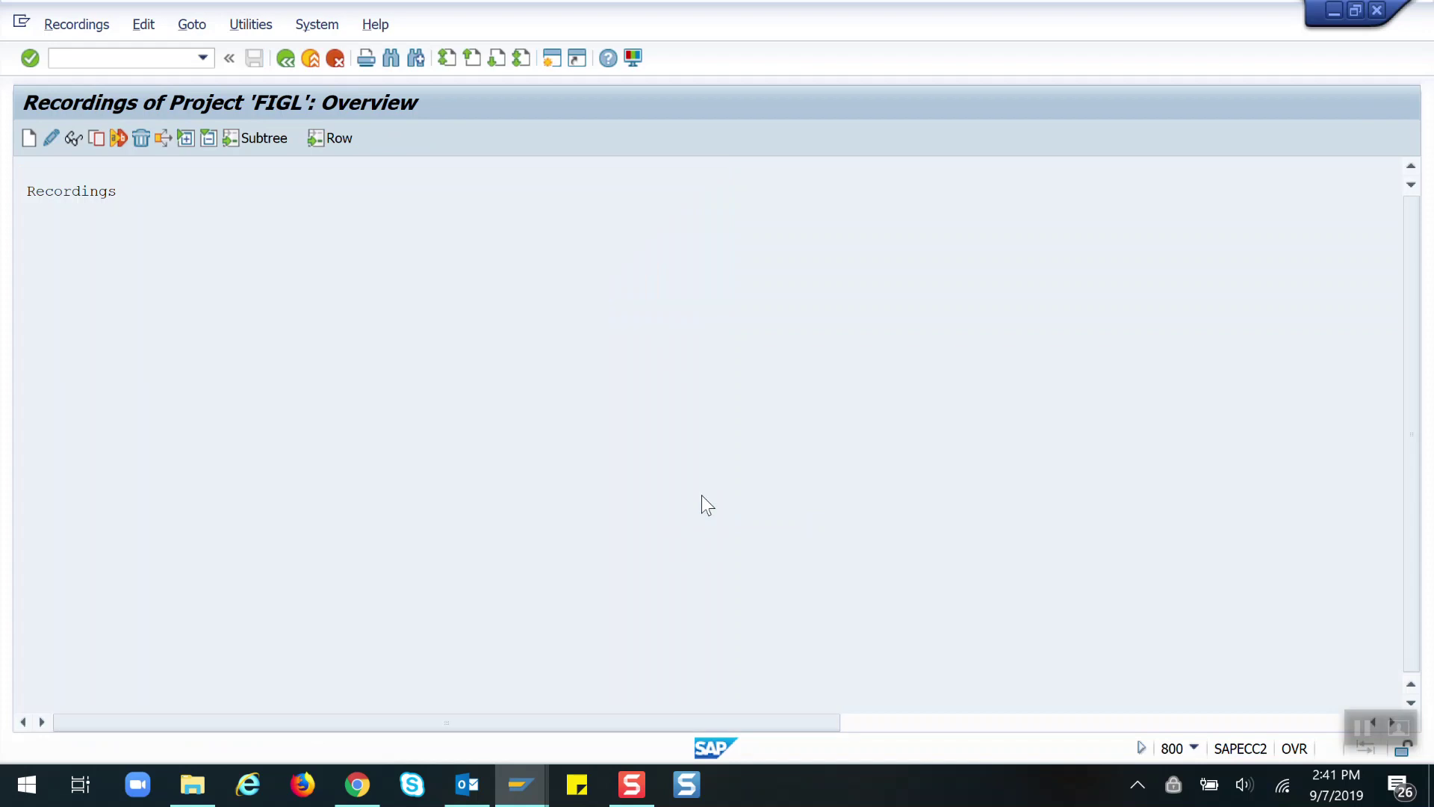
pyautogui.click(34, 149)
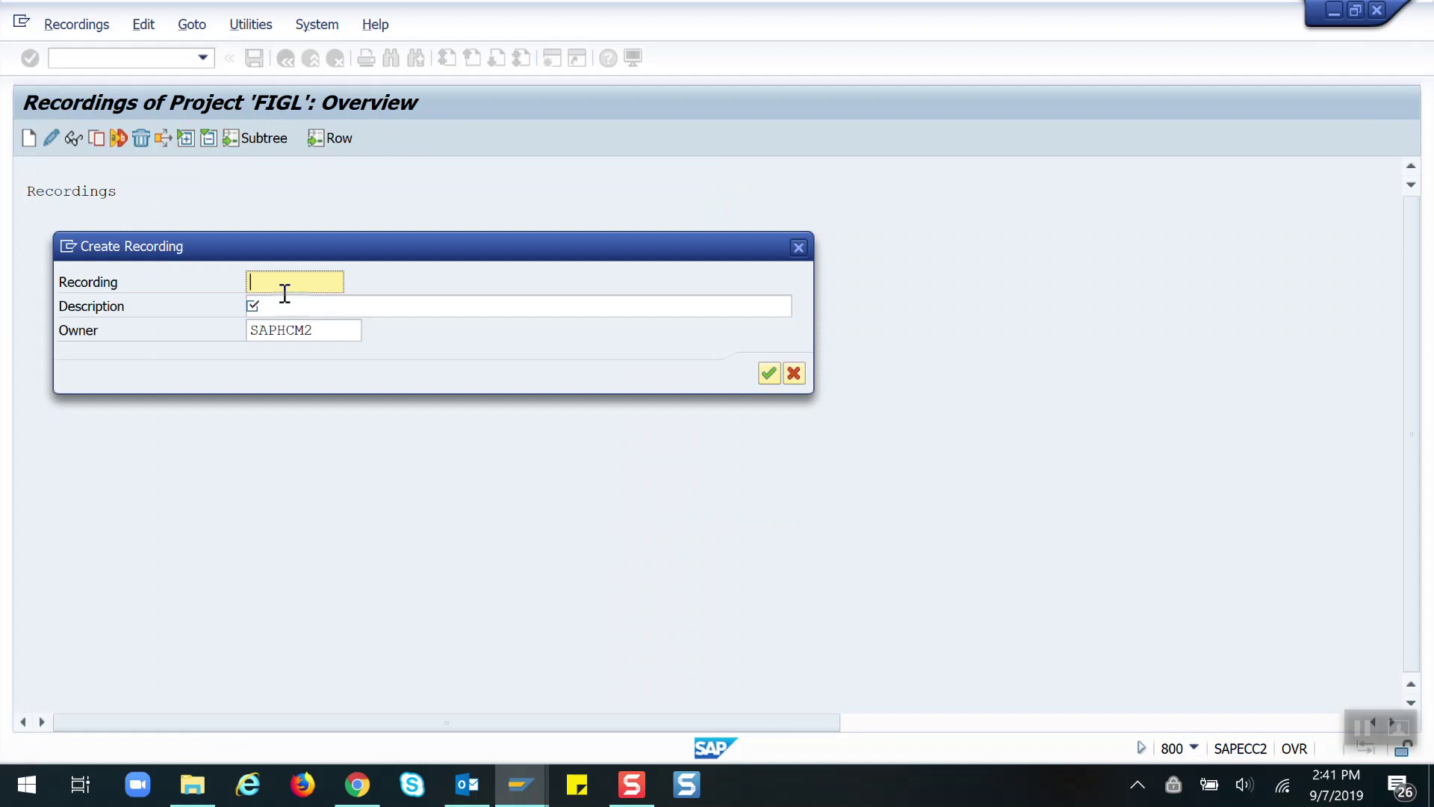
pyautogui.write('GLO')
pyautogui.press('BackSpace')
pyautogui.press('BackSpace')
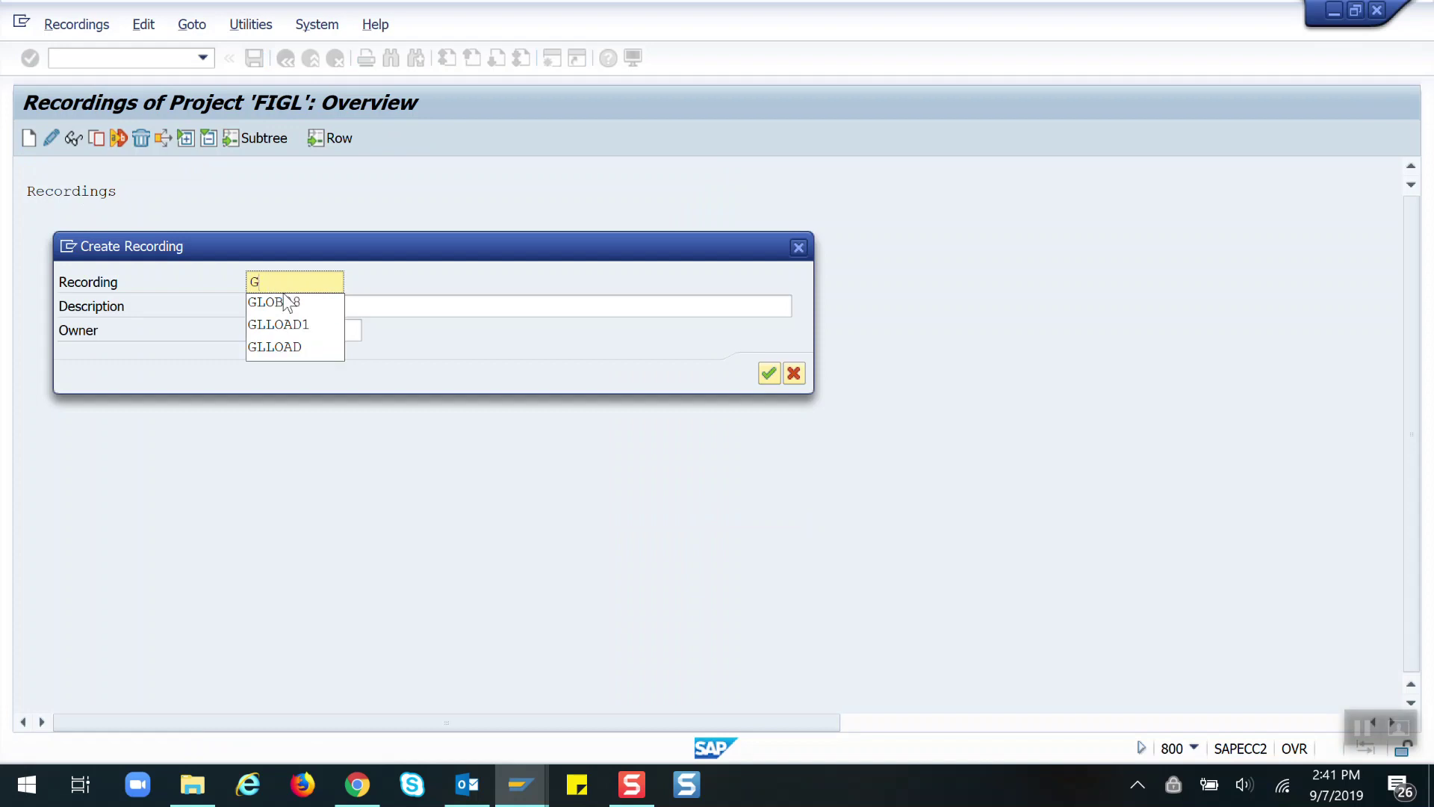
pyautogui.press('BackSpace')
pyautogui.write('FIOB08')
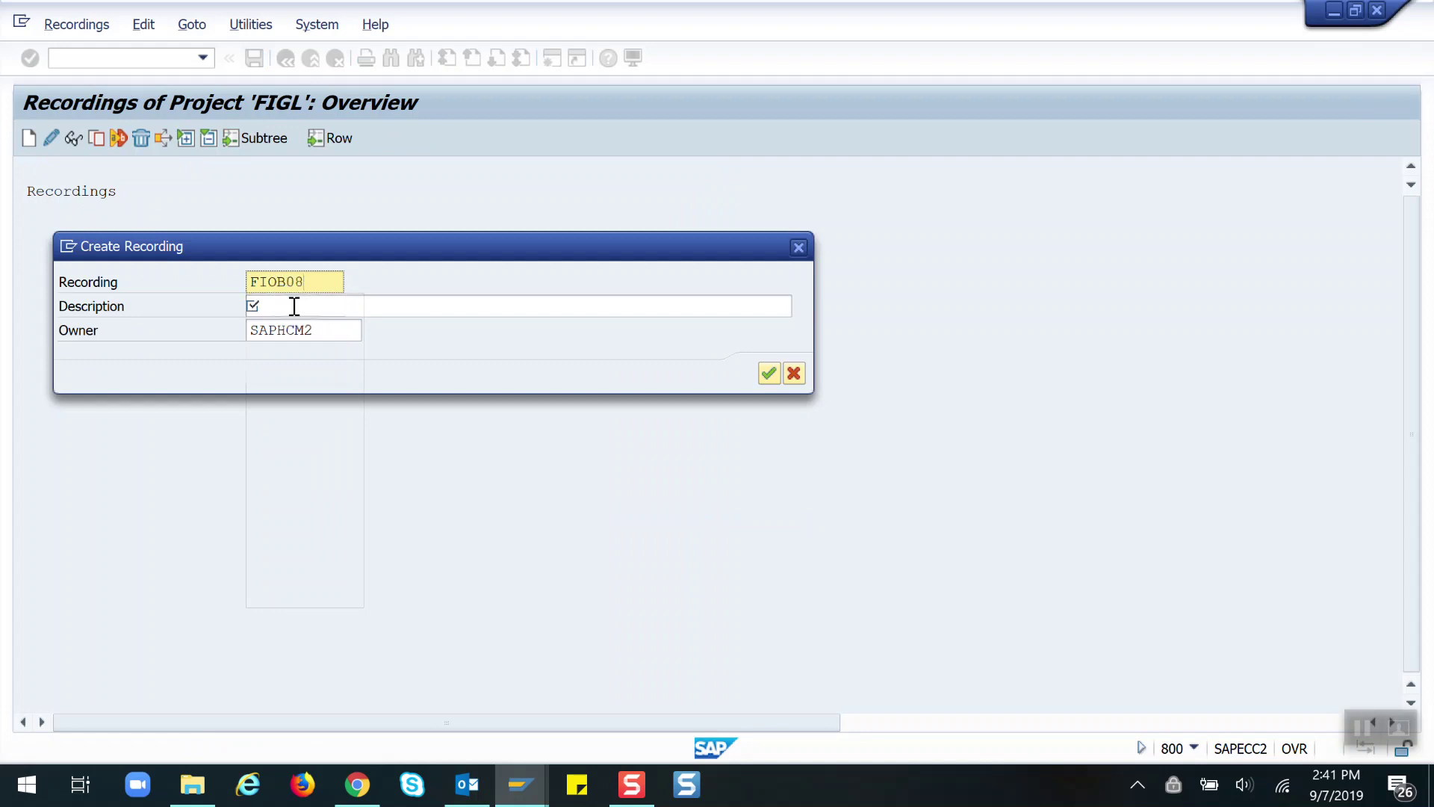
pyautogui.write('8')
pyautogui.click(298, 307)
pyautogui.write('EX')
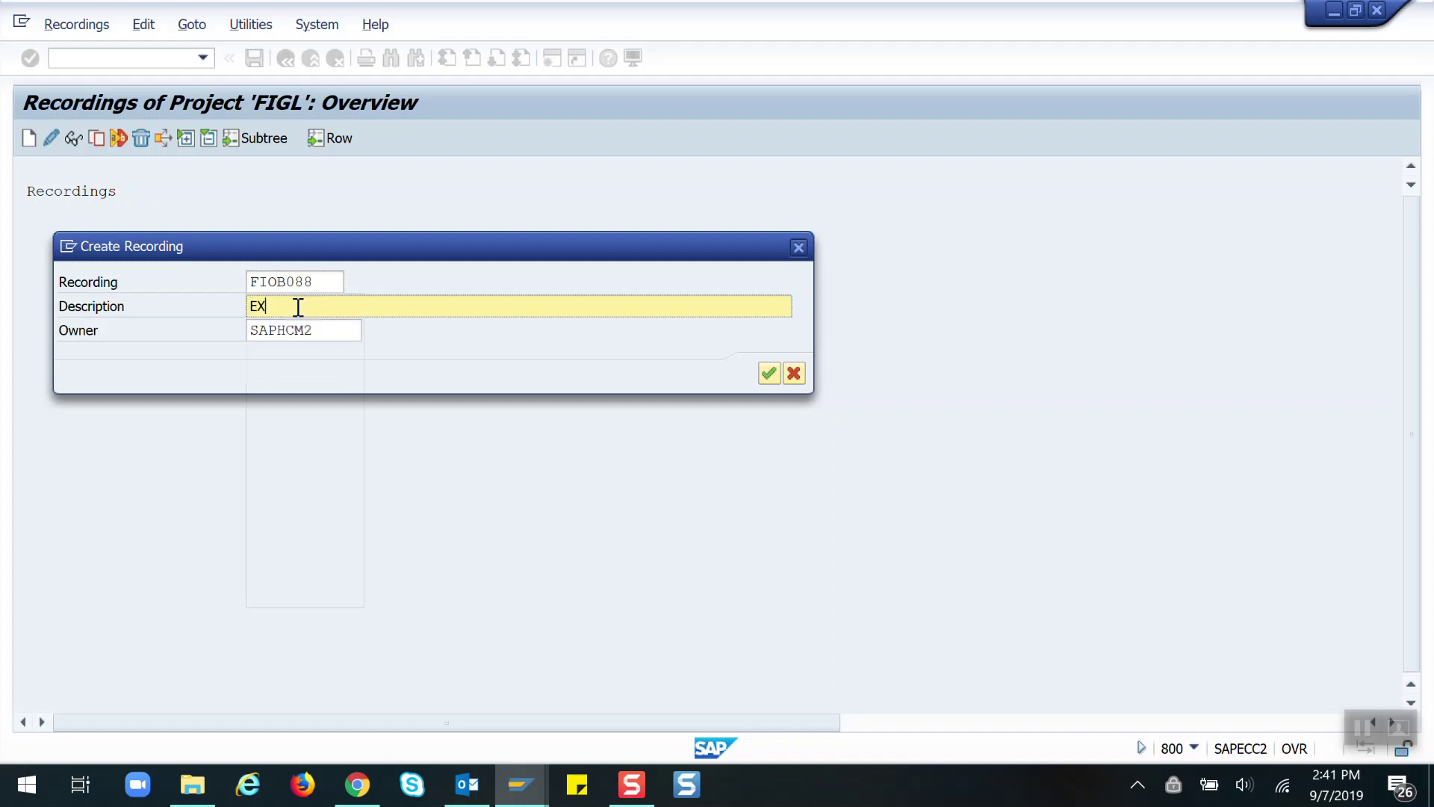
pyautogui.write('CHANGE RATES')
pyautogui.press('Return')
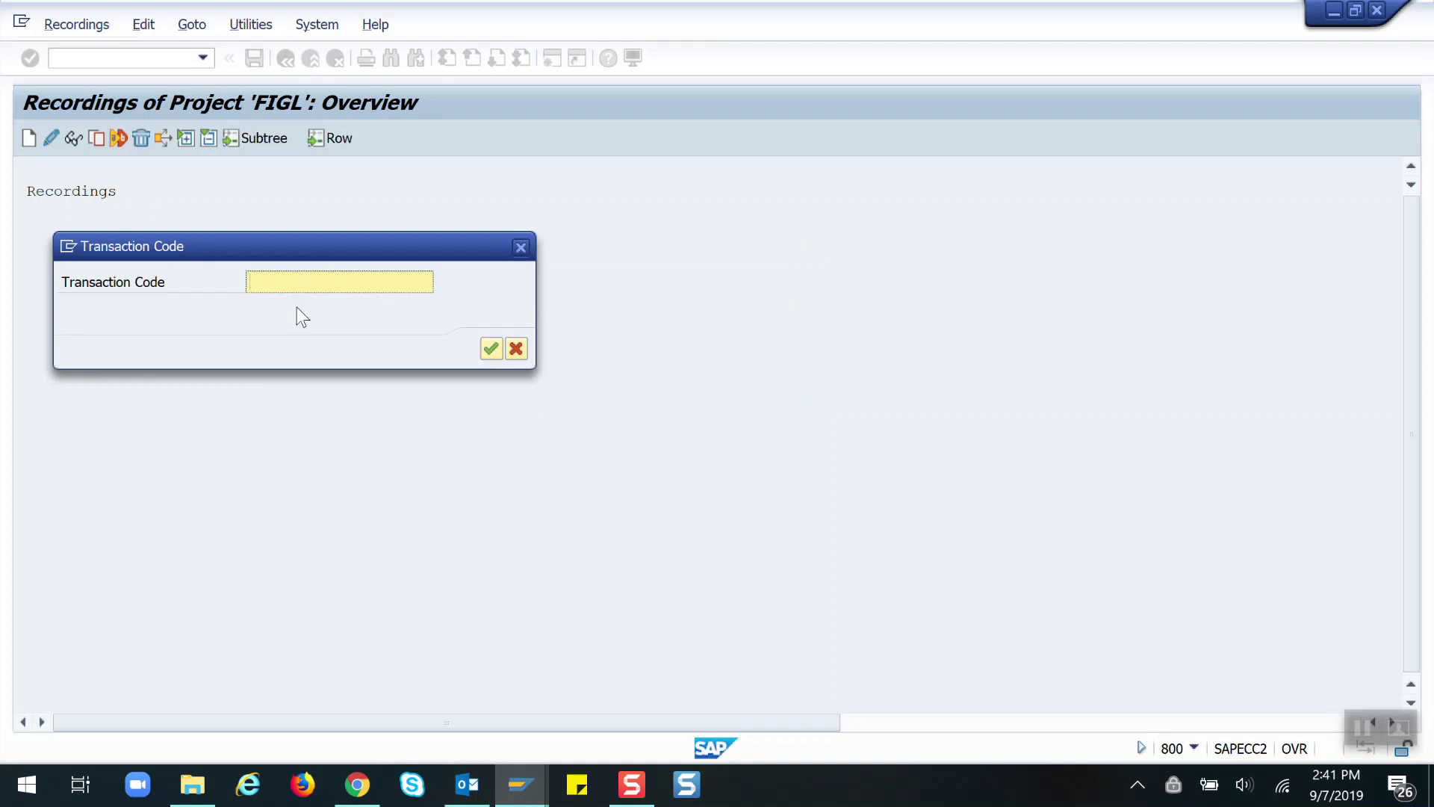
# Record transaction OB08 and open the new entries table for currency exchange rates
pyautogui.write('OB08')
pyautogui.press('Return')
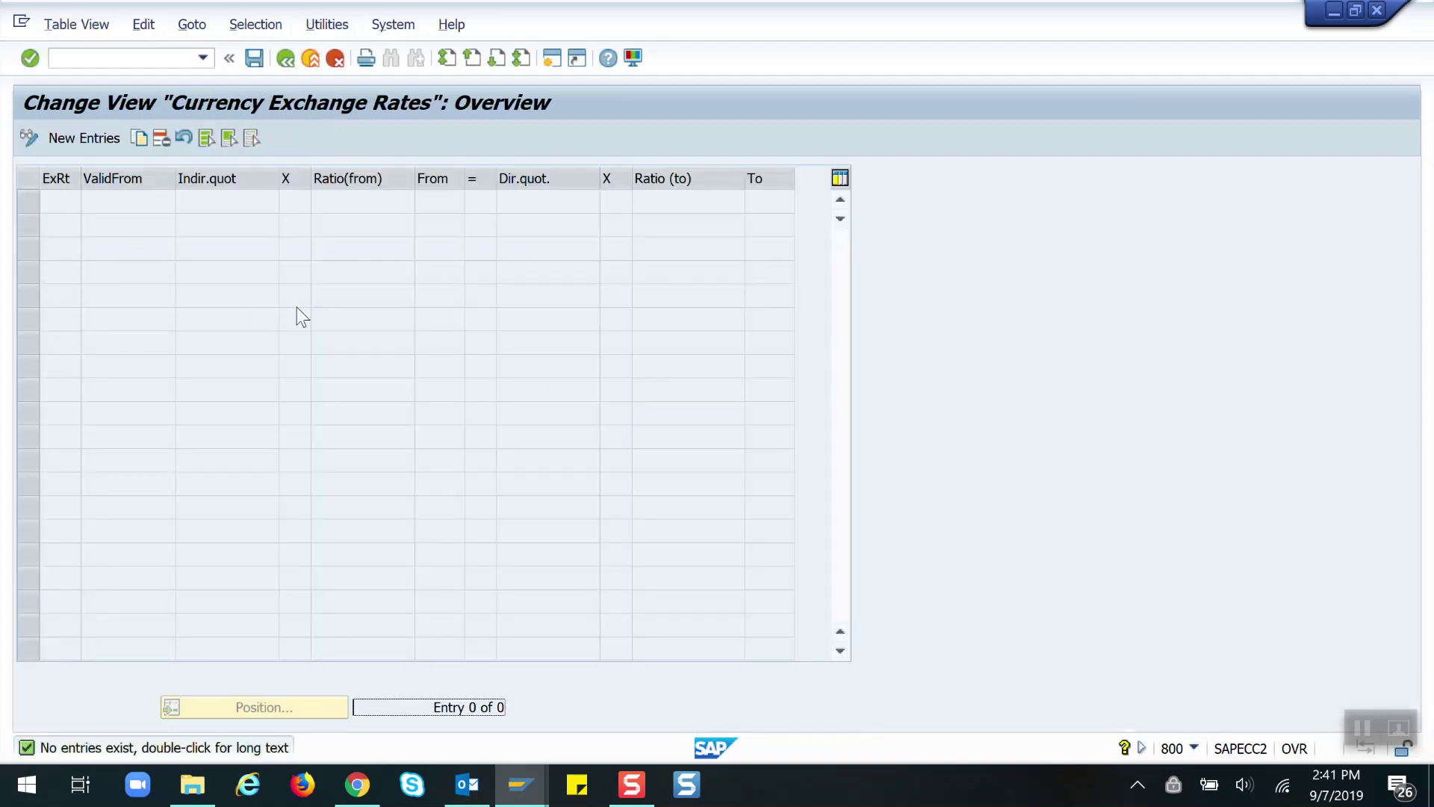
pyautogui.click(87, 139)
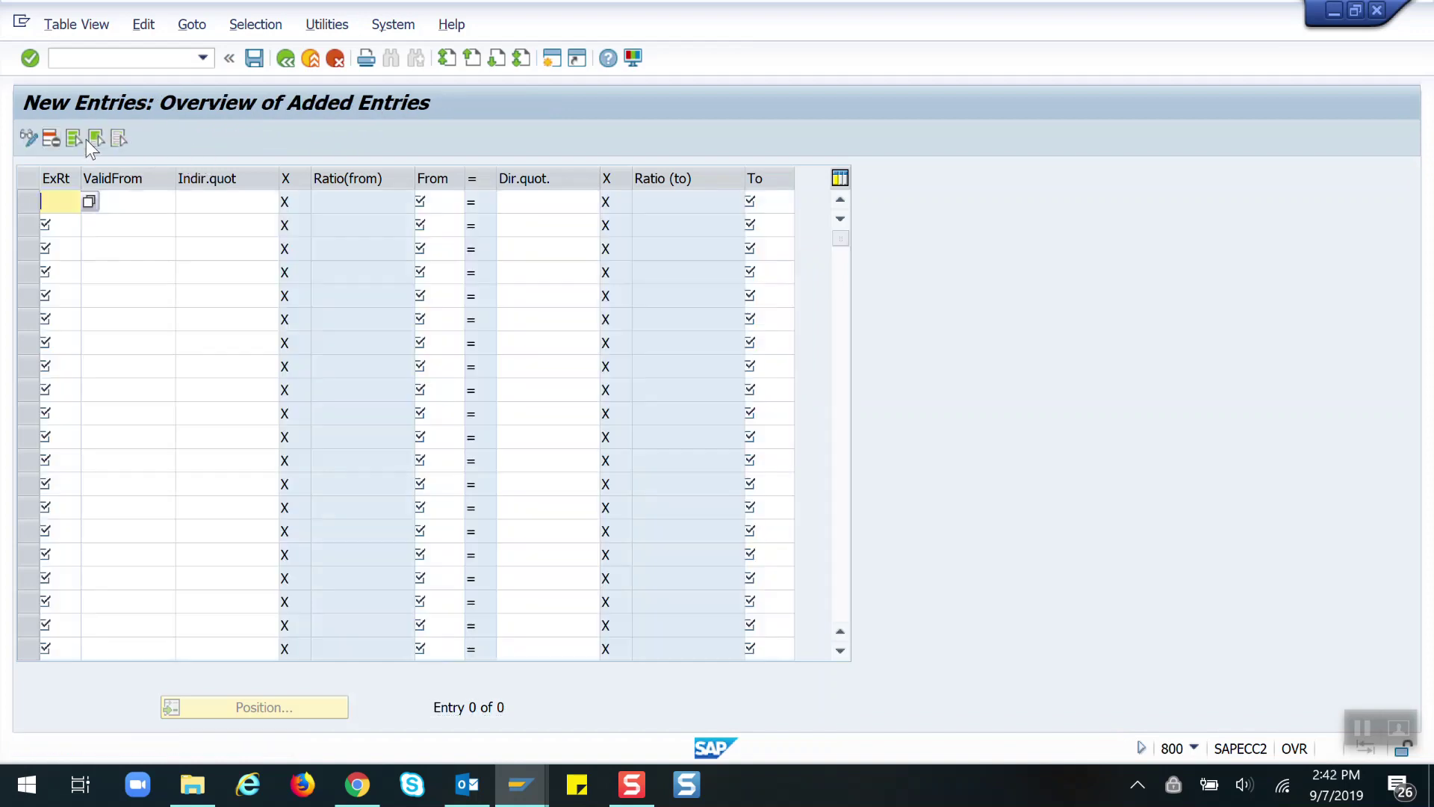
# Enter exchange rate type m and valid-from date 08/30/2019 in the first new row
pyautogui.write('m')
pyautogui.press('Tab')
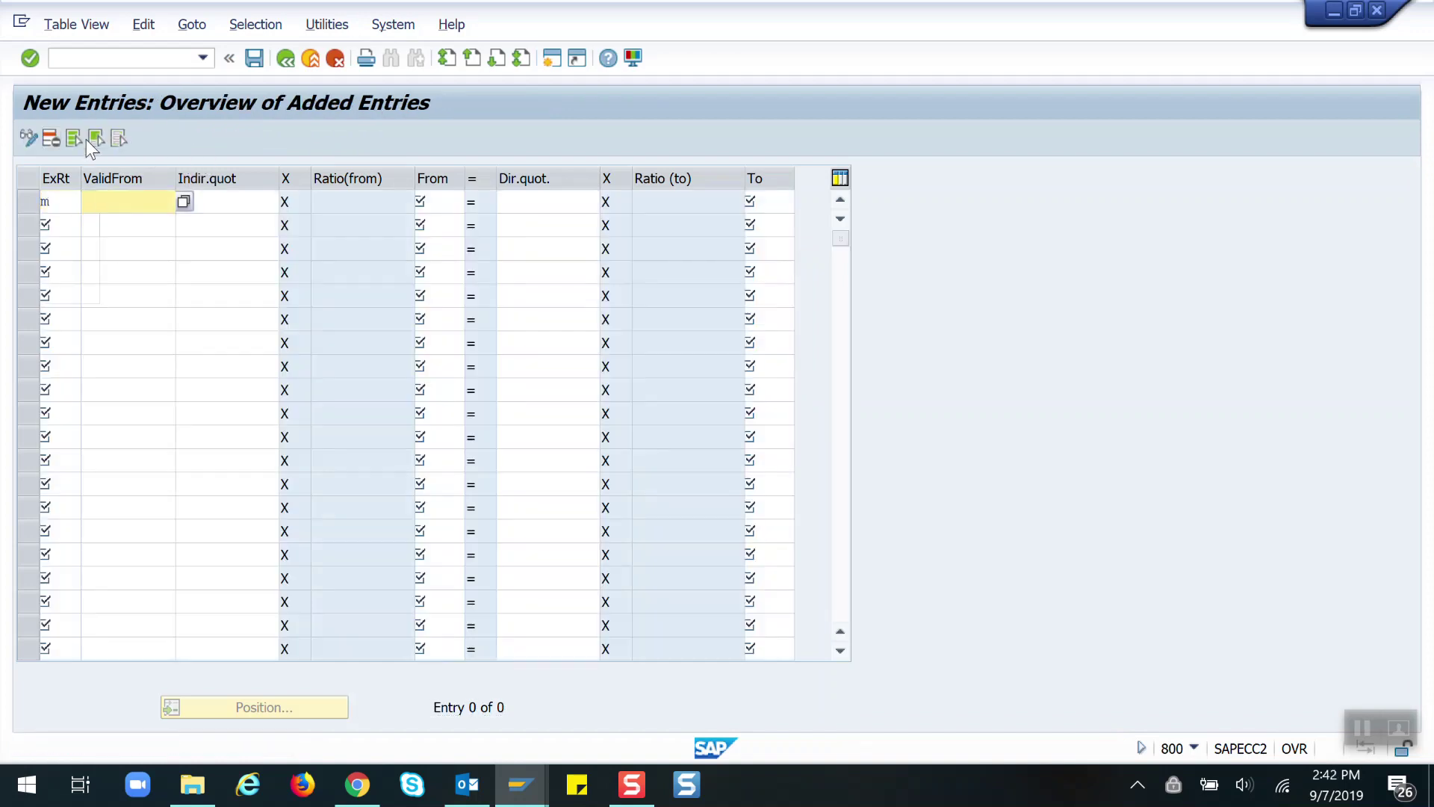
pyautogui.press('Tab')
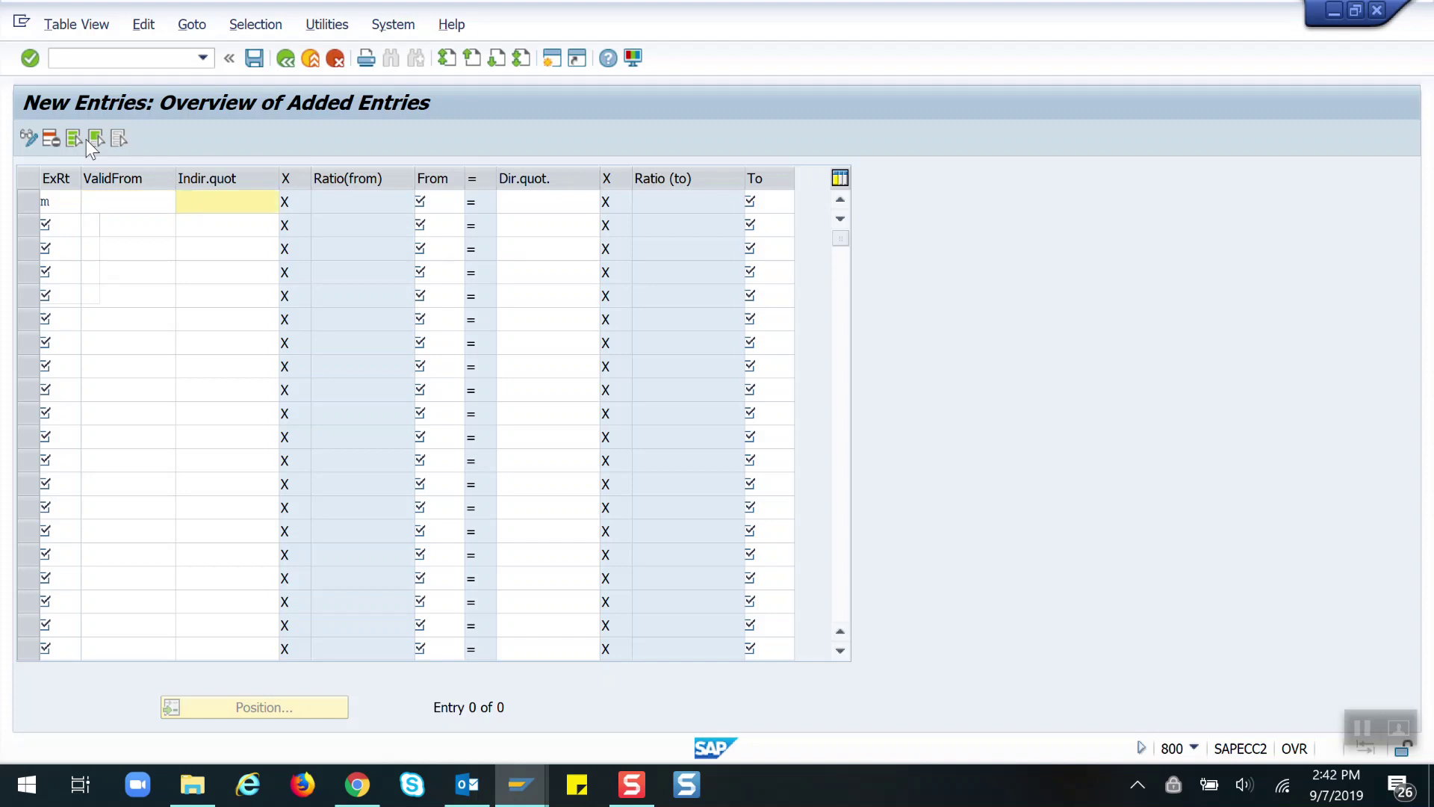
pyautogui.click(108, 199)
pyautogui.press('Down')
pyautogui.press('Down')
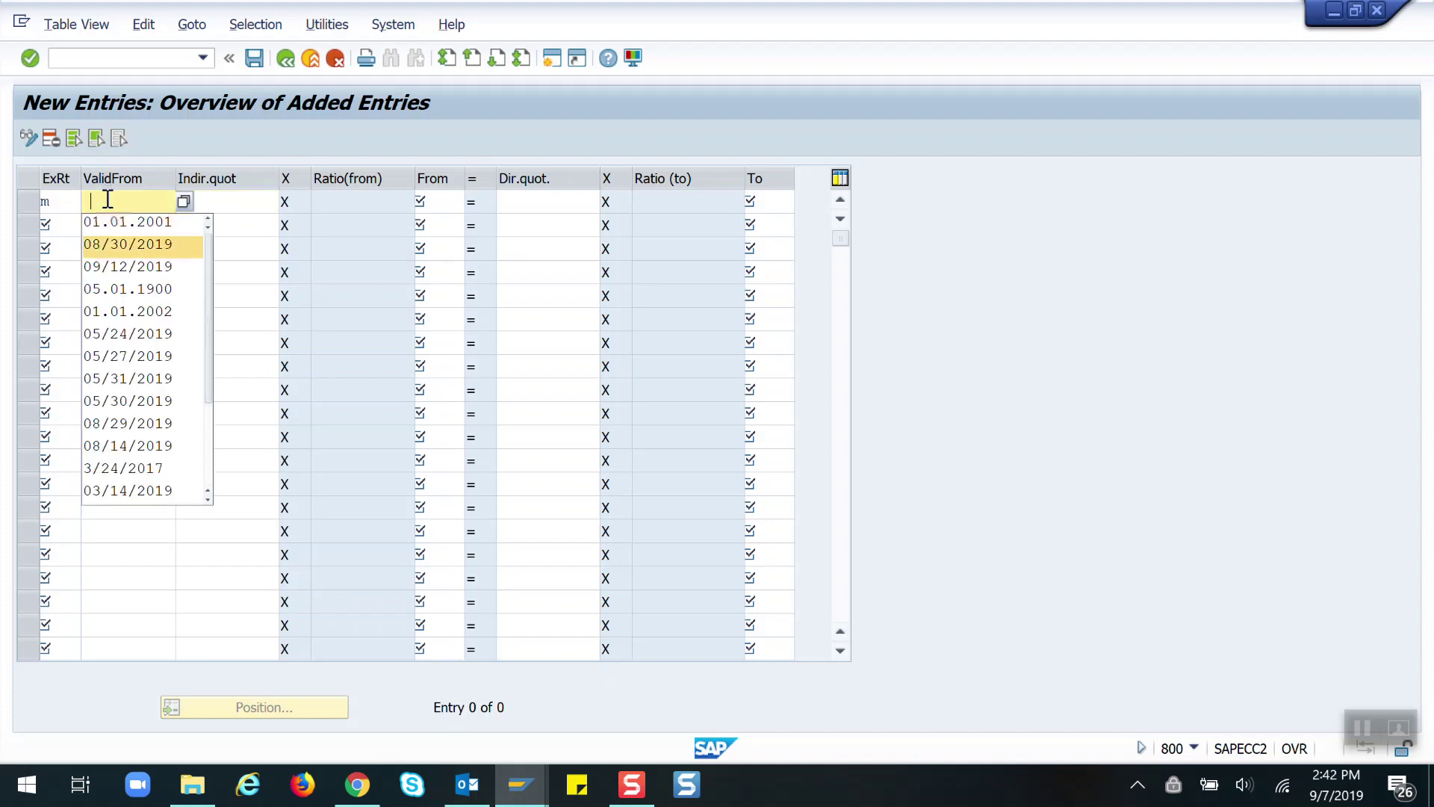
pyautogui.press('Return')
pyautogui.press('Tab')
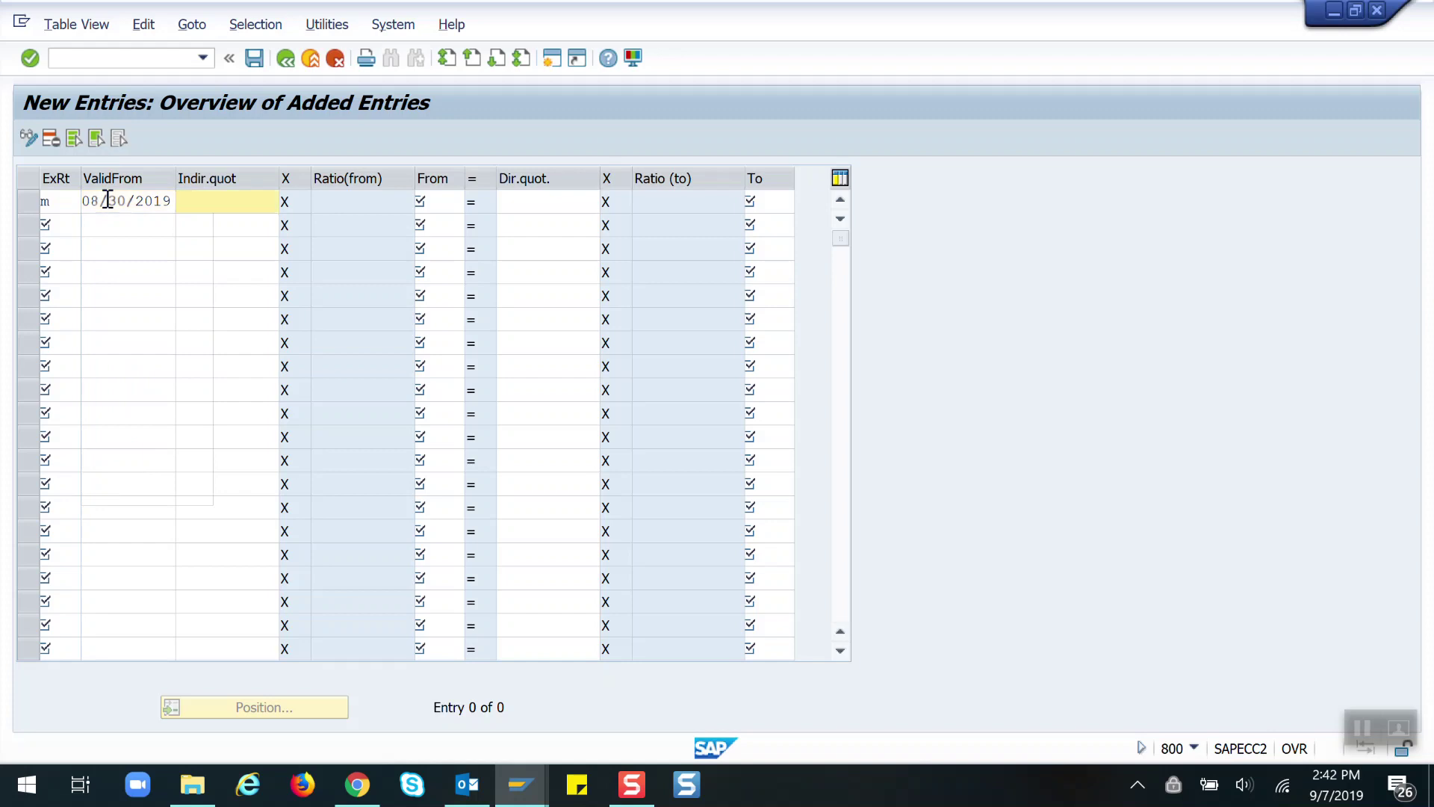
# Complete the row with source currency USD, direct quotation 9.71000 and target currency MXN, and submit it
pyautogui.press('Tab')
pyautogui.press('Return')
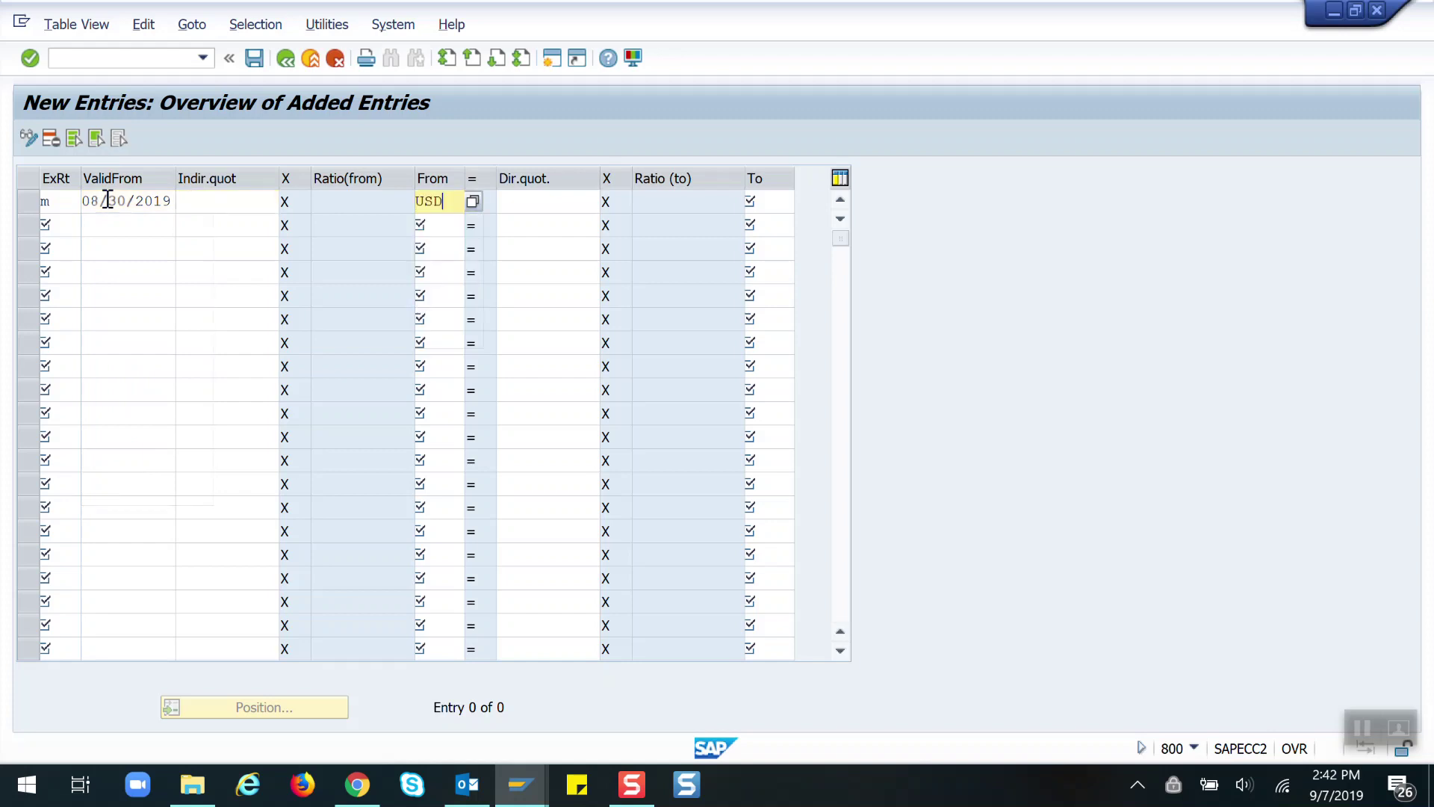
pyautogui.press('Tab')
pyautogui.press('Down')
pyautogui.press('Return')
pyautogui.press('Tab')
pyautogui.press('Down')
pyautogui.press('Down')
pyautogui.press('Return')
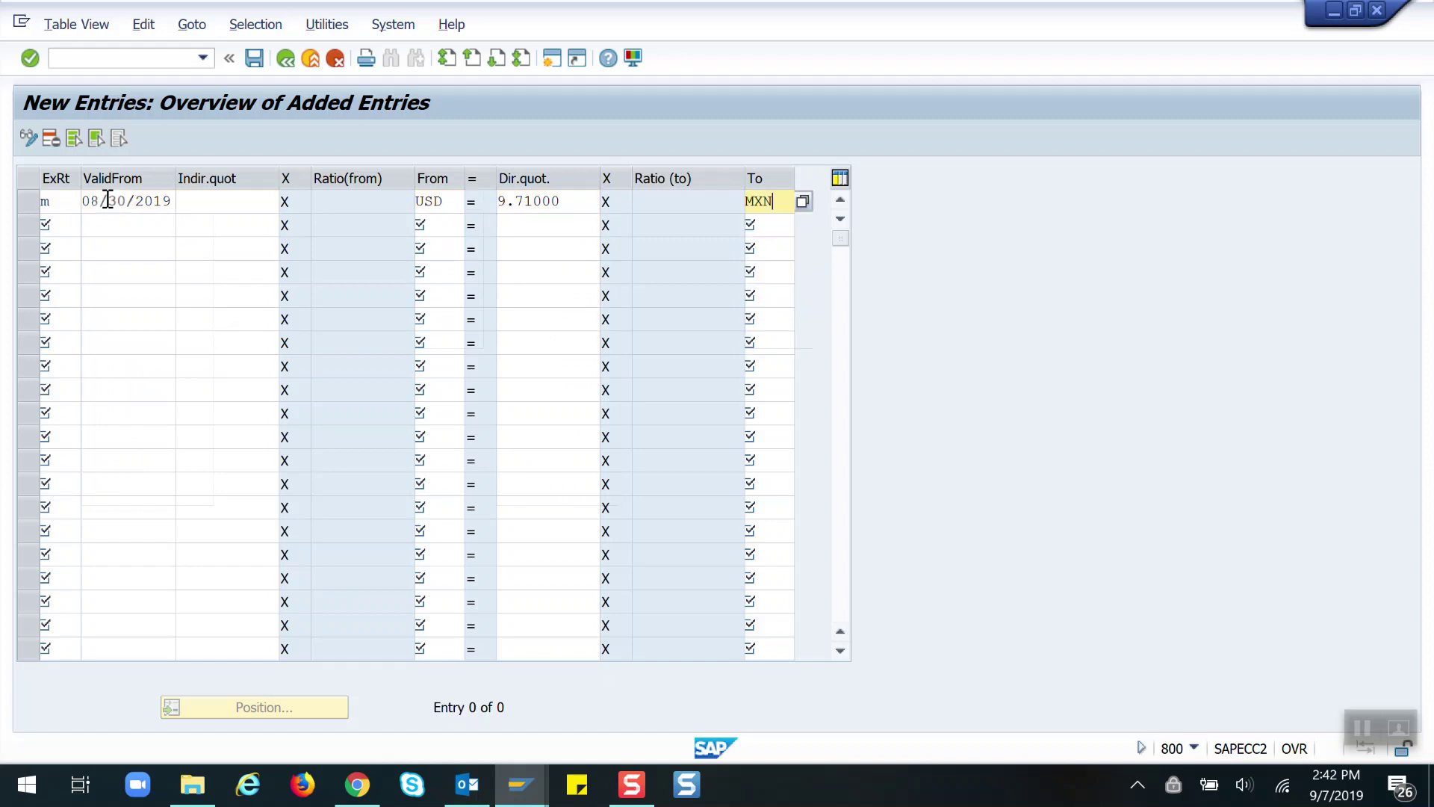
pyautogui.press('Return')
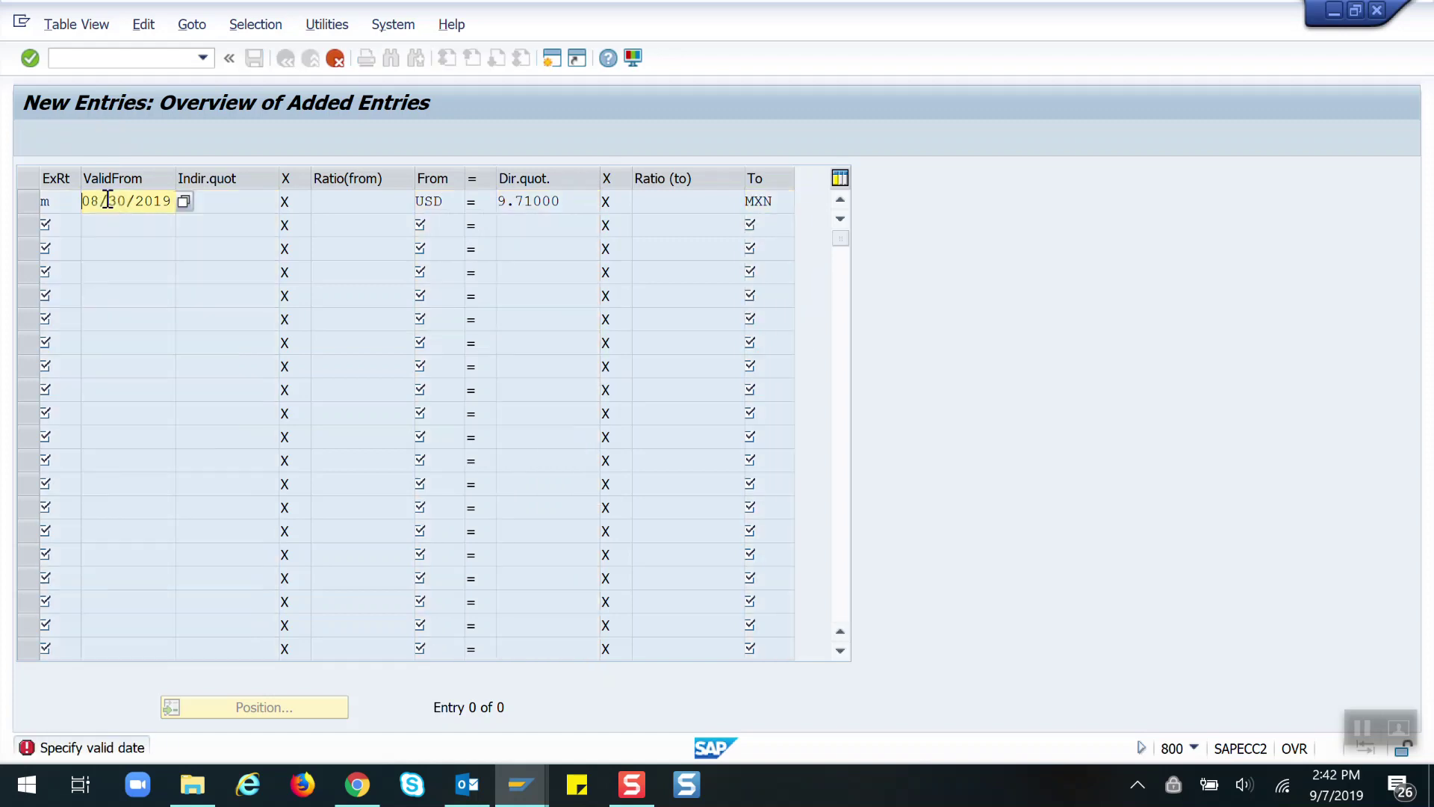
# Replace the first row's valid-from date with 01.01.2001 and submit the entry
pyautogui.press('Delete')
pyautogui.press('Delete')
pyautogui.press('Delete')
pyautogui.press('Delete')
pyautogui.press('Delete')
pyautogui.press('Delete')
pyautogui.press('Delete')
pyautogui.press('Delete')
pyautogui.press('Delete')
pyautogui.press('Delete')
pyautogui.press('Down')
pyautogui.press('Down')
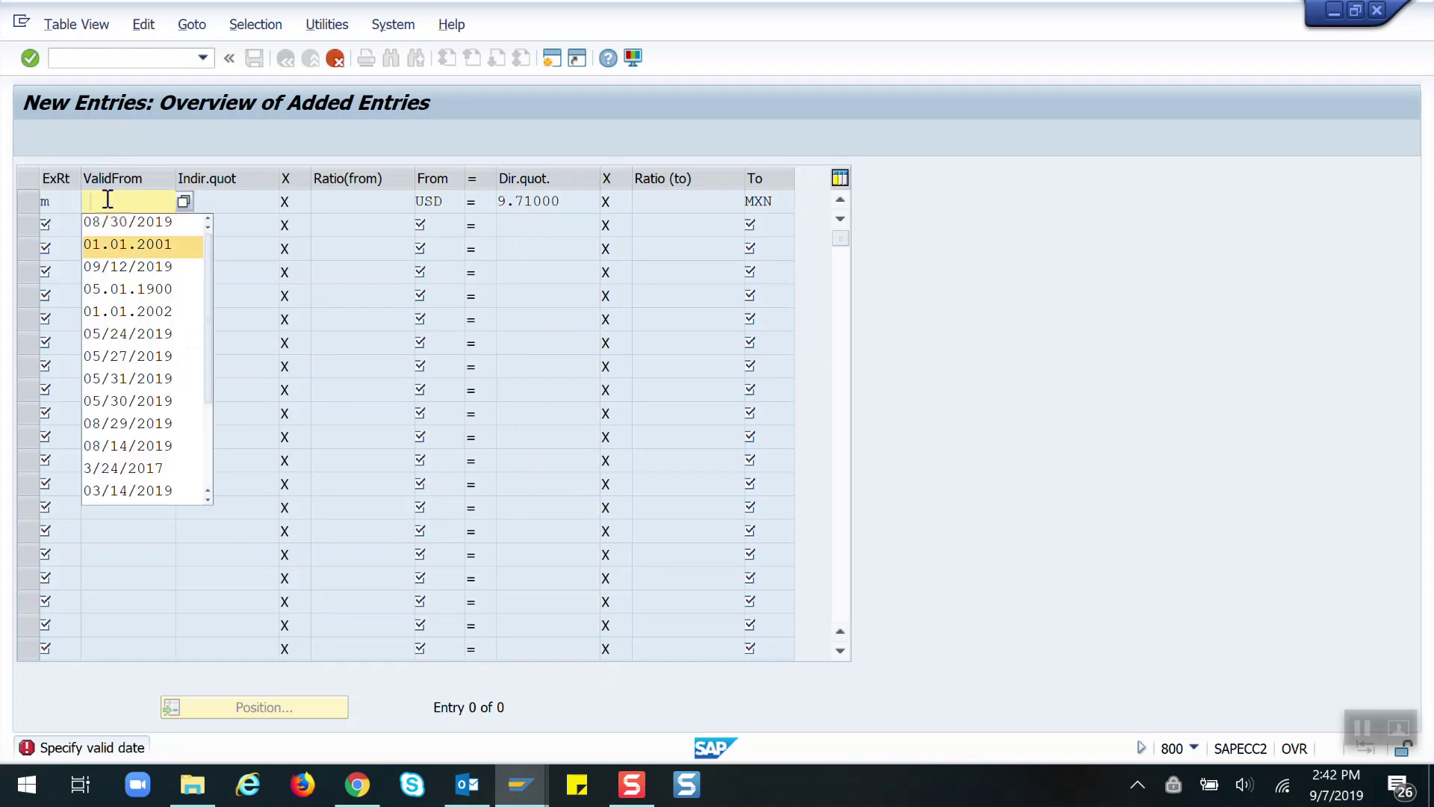
pyautogui.press('Return')
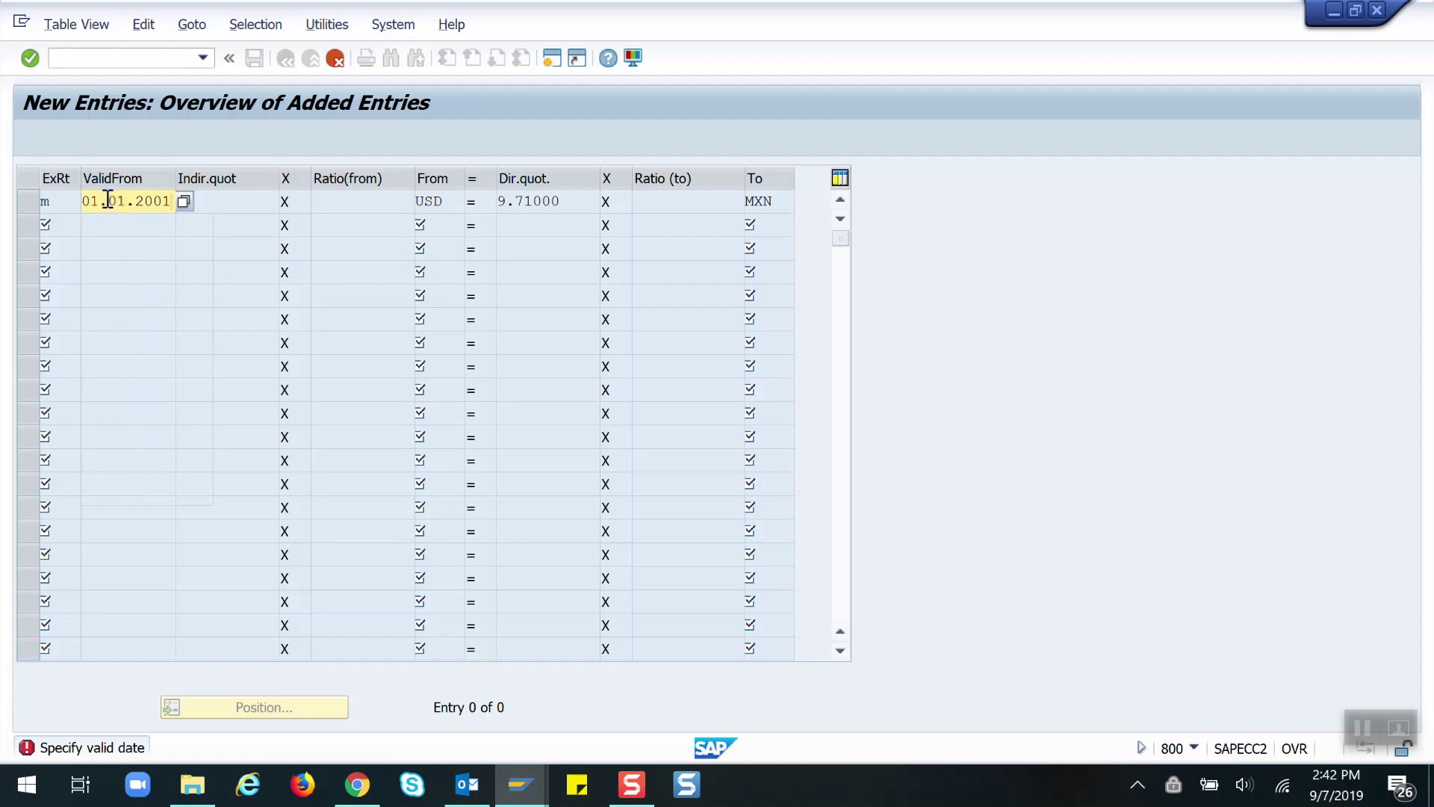
pyautogui.press('Return')
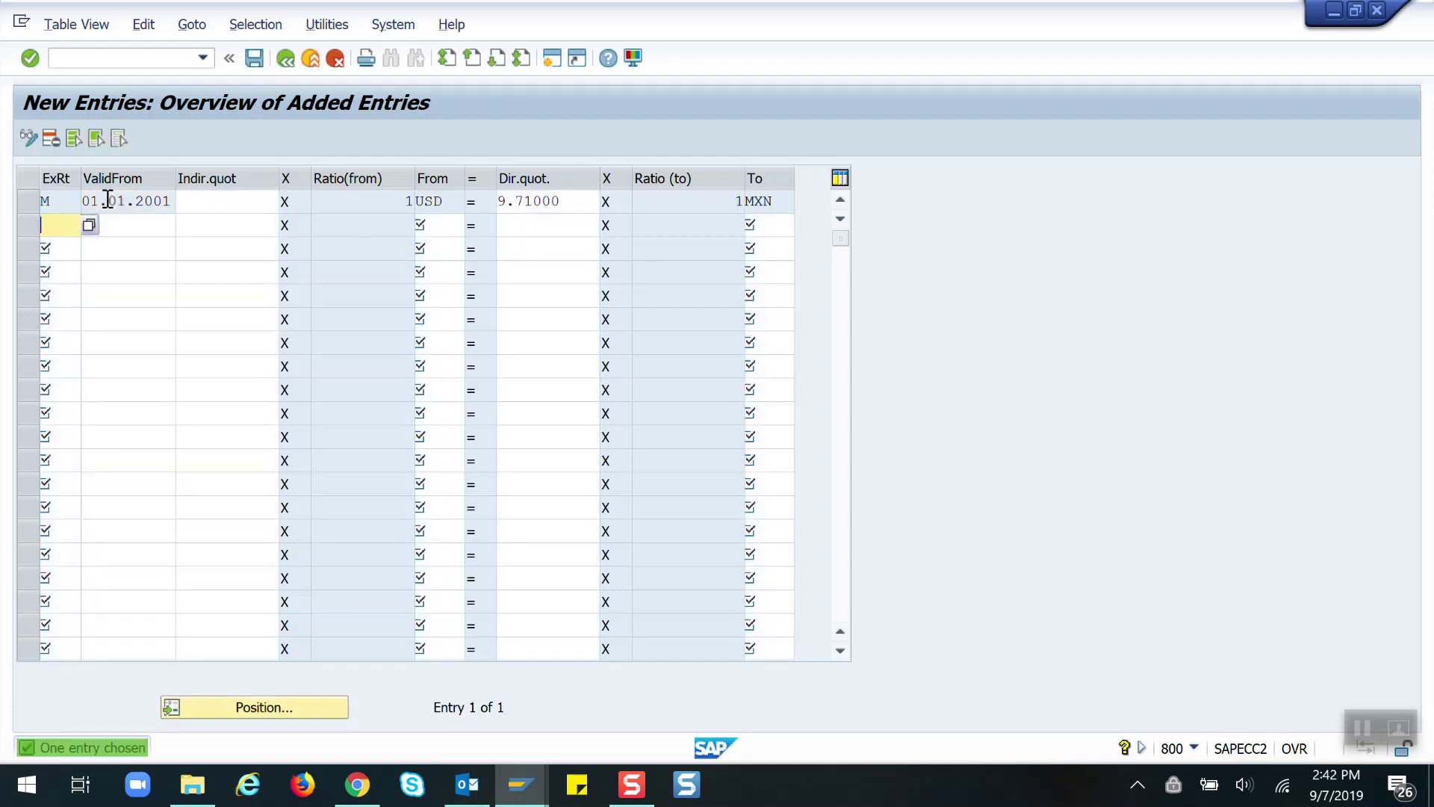
# Save the new exchange rate entry and accept customizing request EC7K900370
pyautogui.hotkey('ctrl', 's')
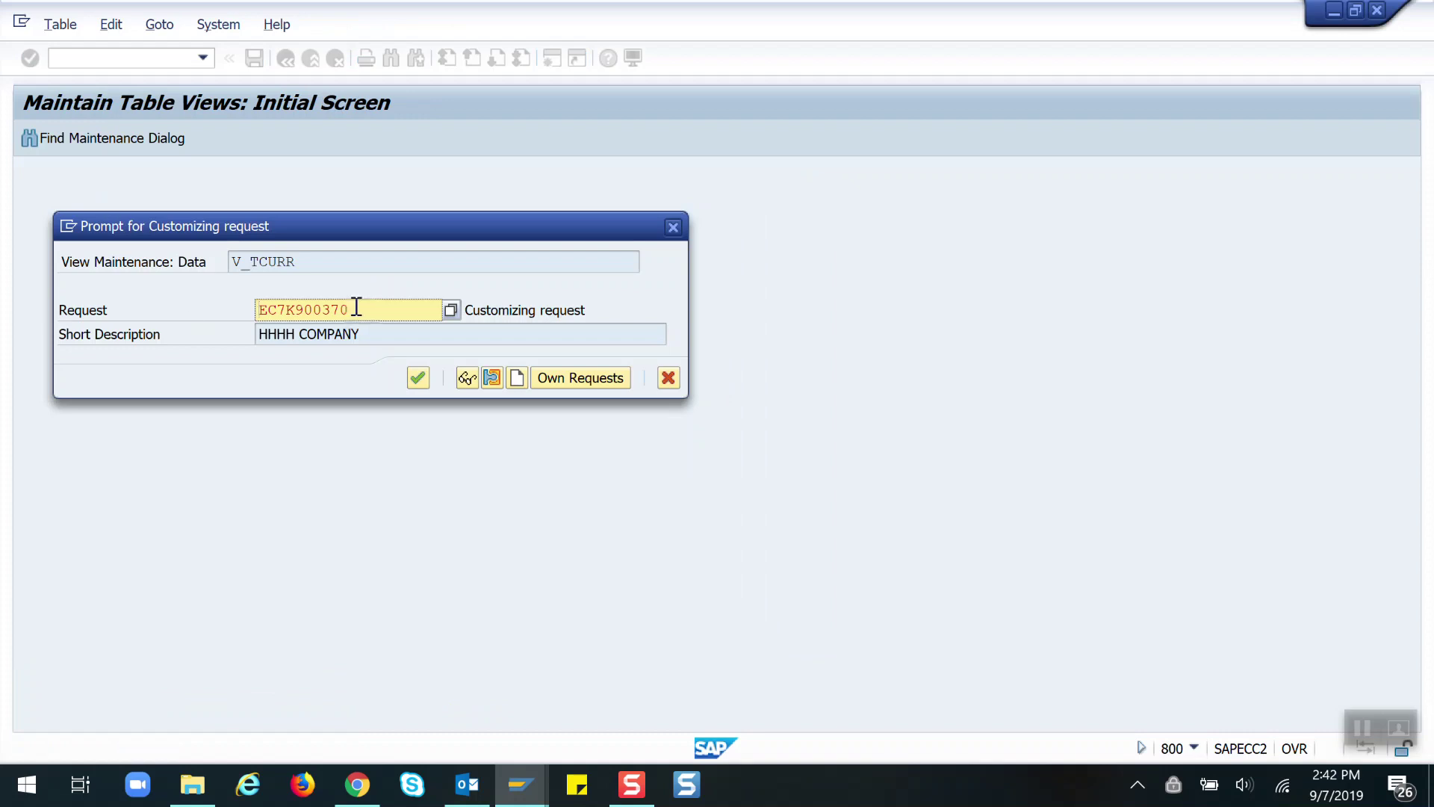
pyautogui.moveTo(356, 310); pyautogui.dragTo(233, 302)
pyautogui.press('Home')
pyautogui.press('Return')
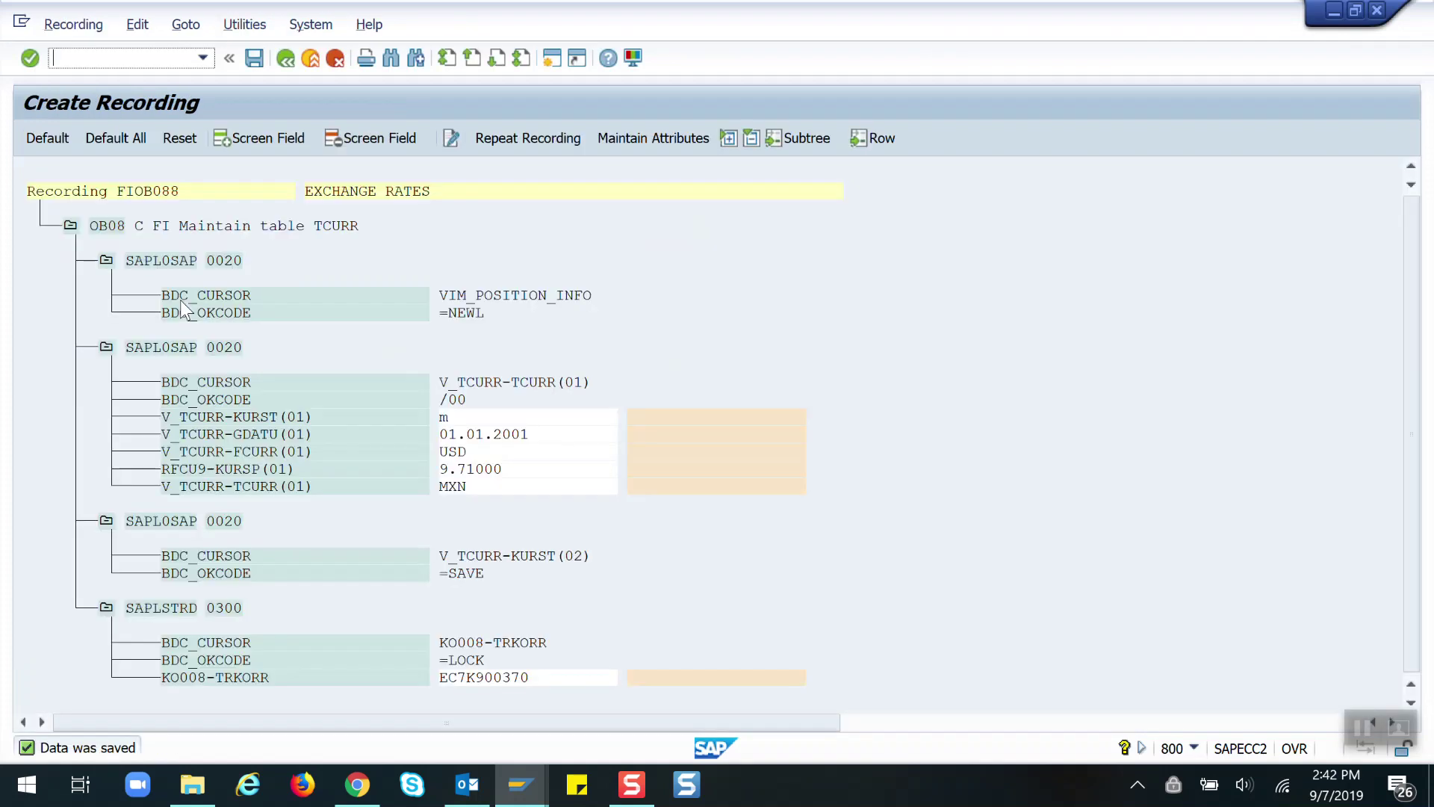
# Assign default names to all recorded fields, save the recording and return to the object attributes
pyautogui.click(115, 142)
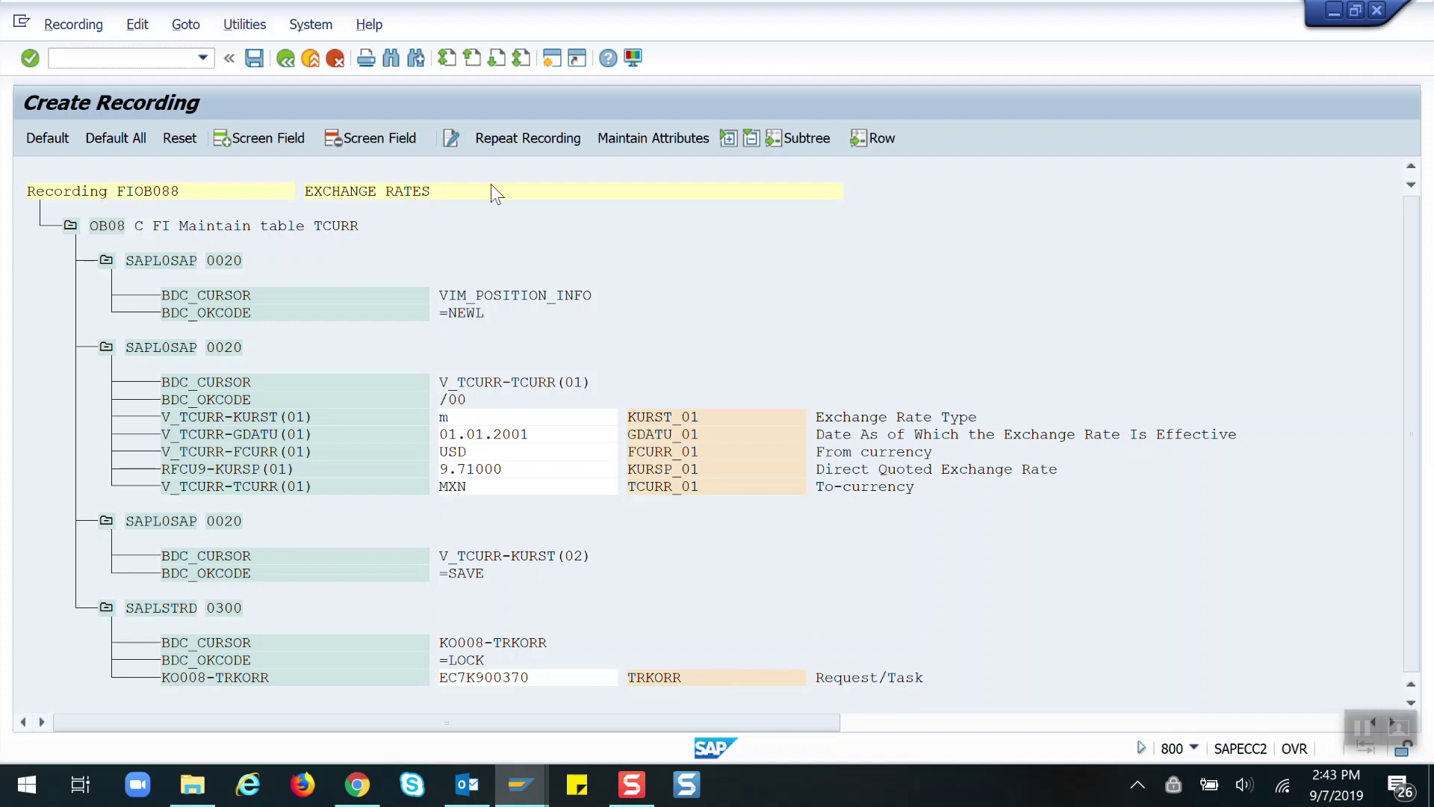
pyautogui.click(253, 59)
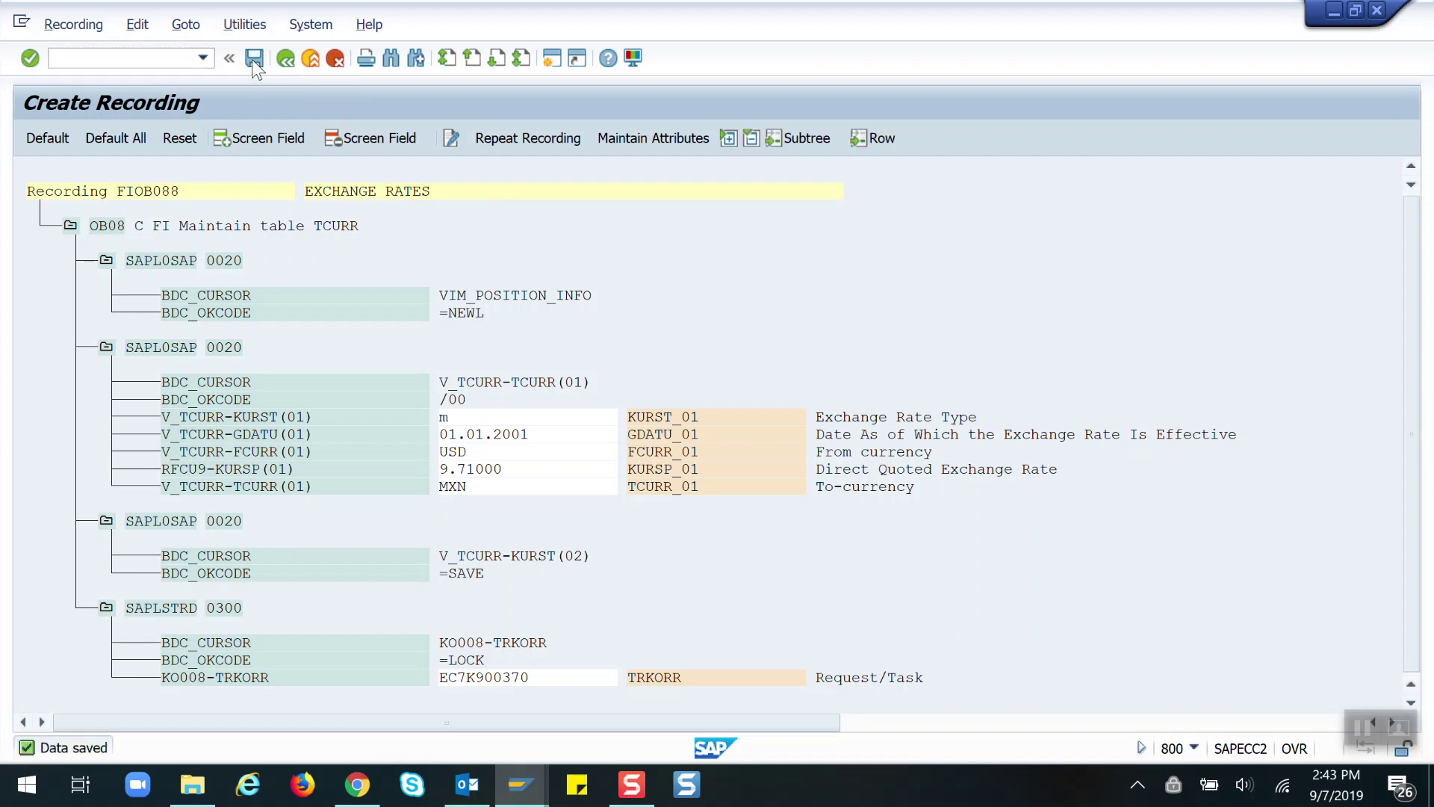
pyautogui.press('F3')
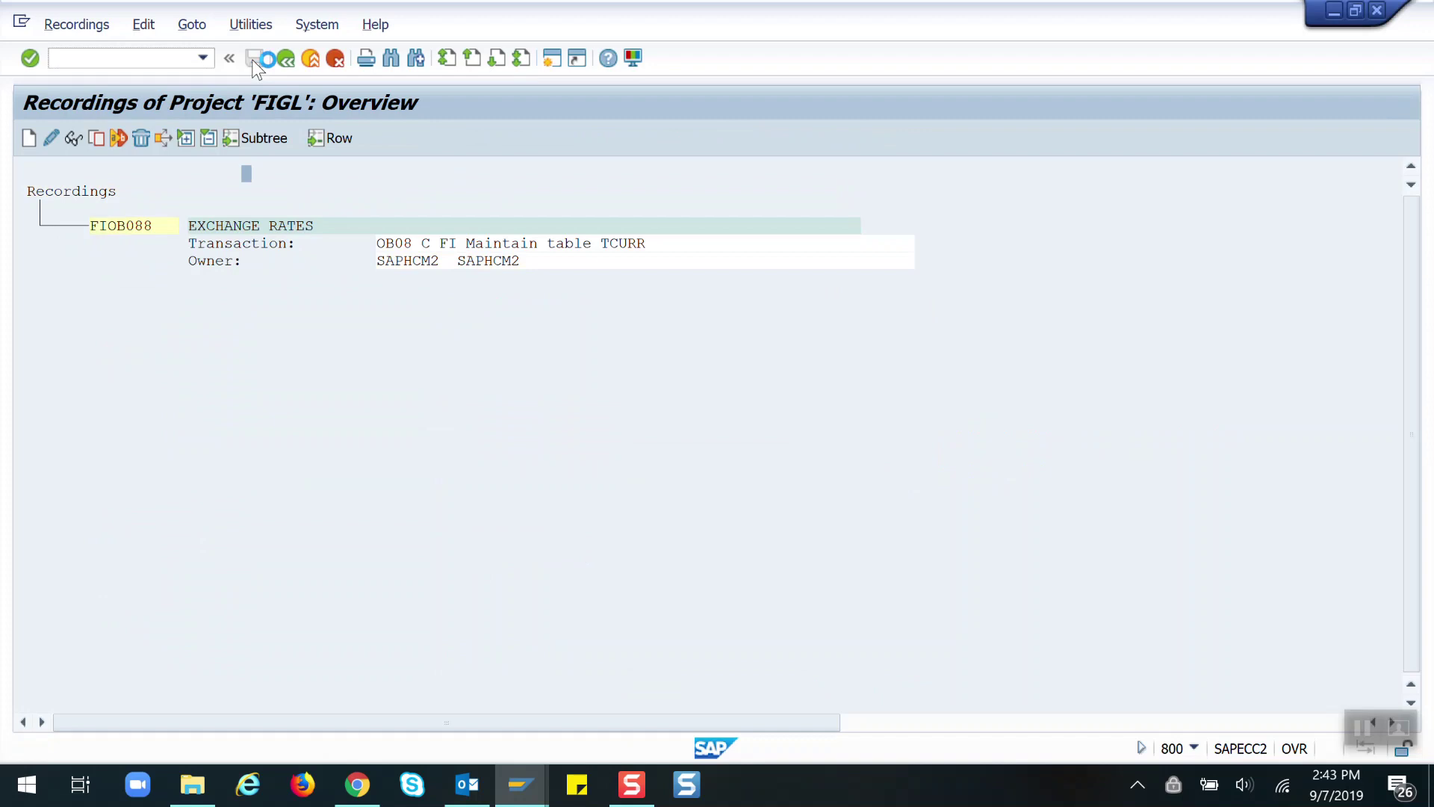
pyautogui.press('F3')
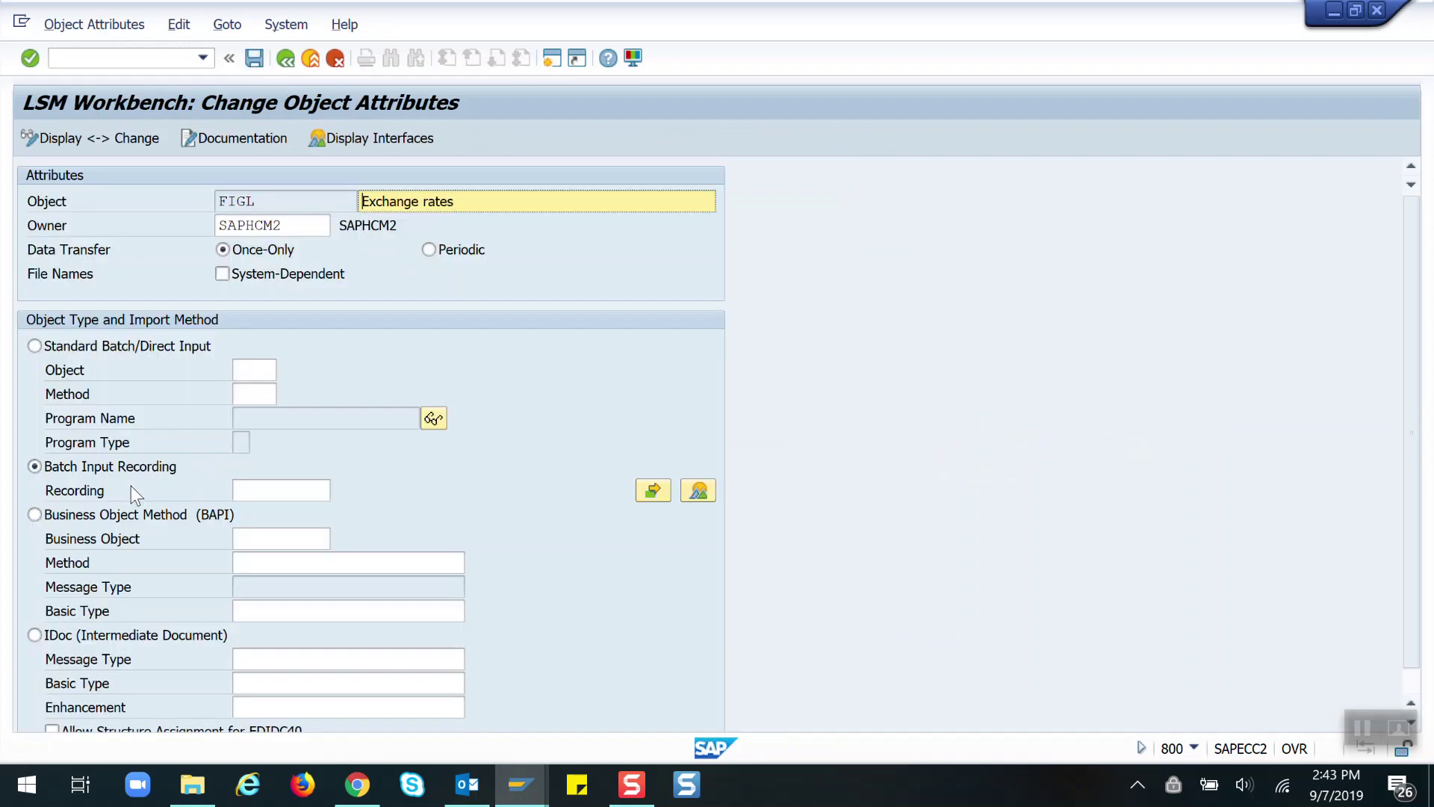
# Set FIOB088 as the object's batch input recording, save the attributes and return to the process steps
pyautogui.click(266, 493)
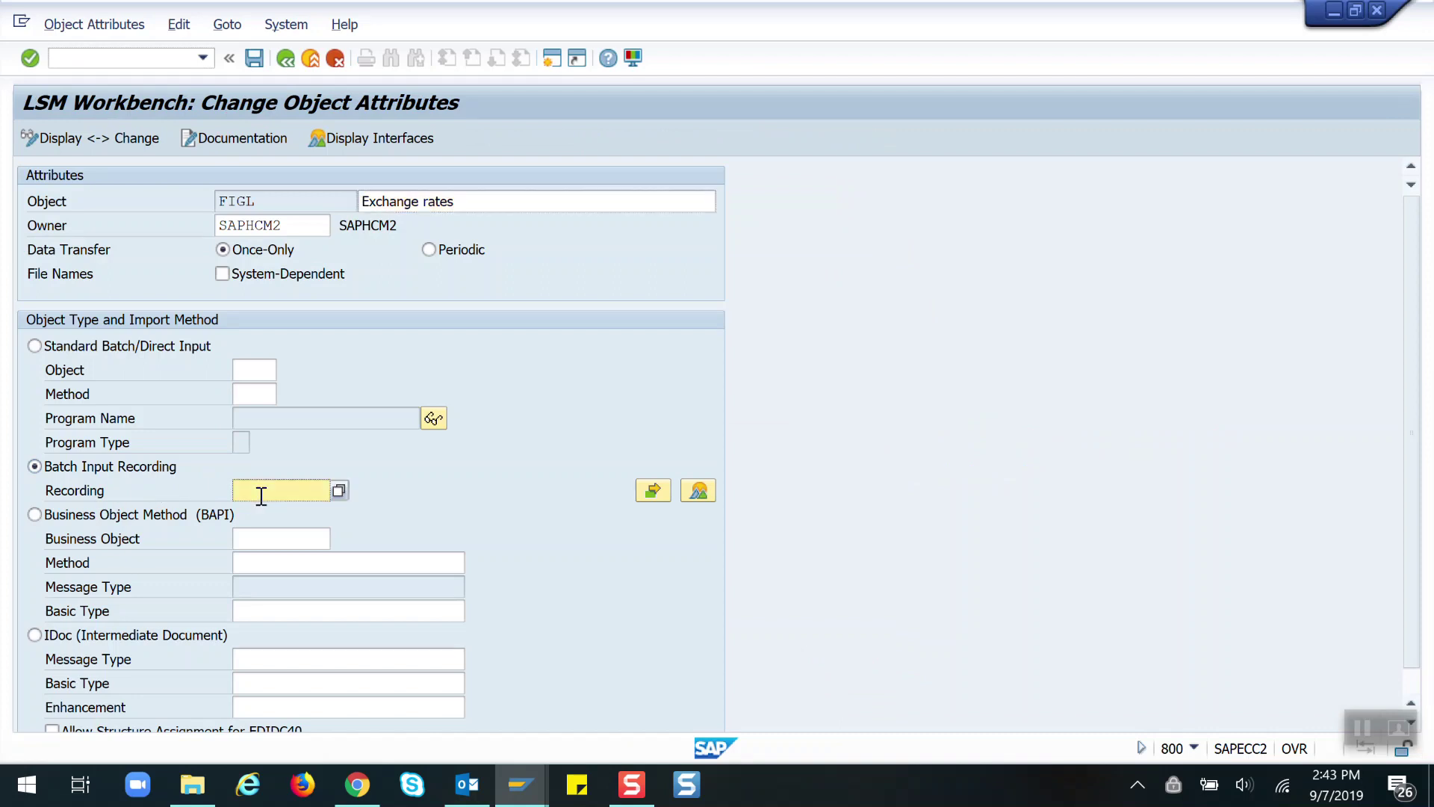
pyautogui.click(338, 492)
pyautogui.click(260, 60)
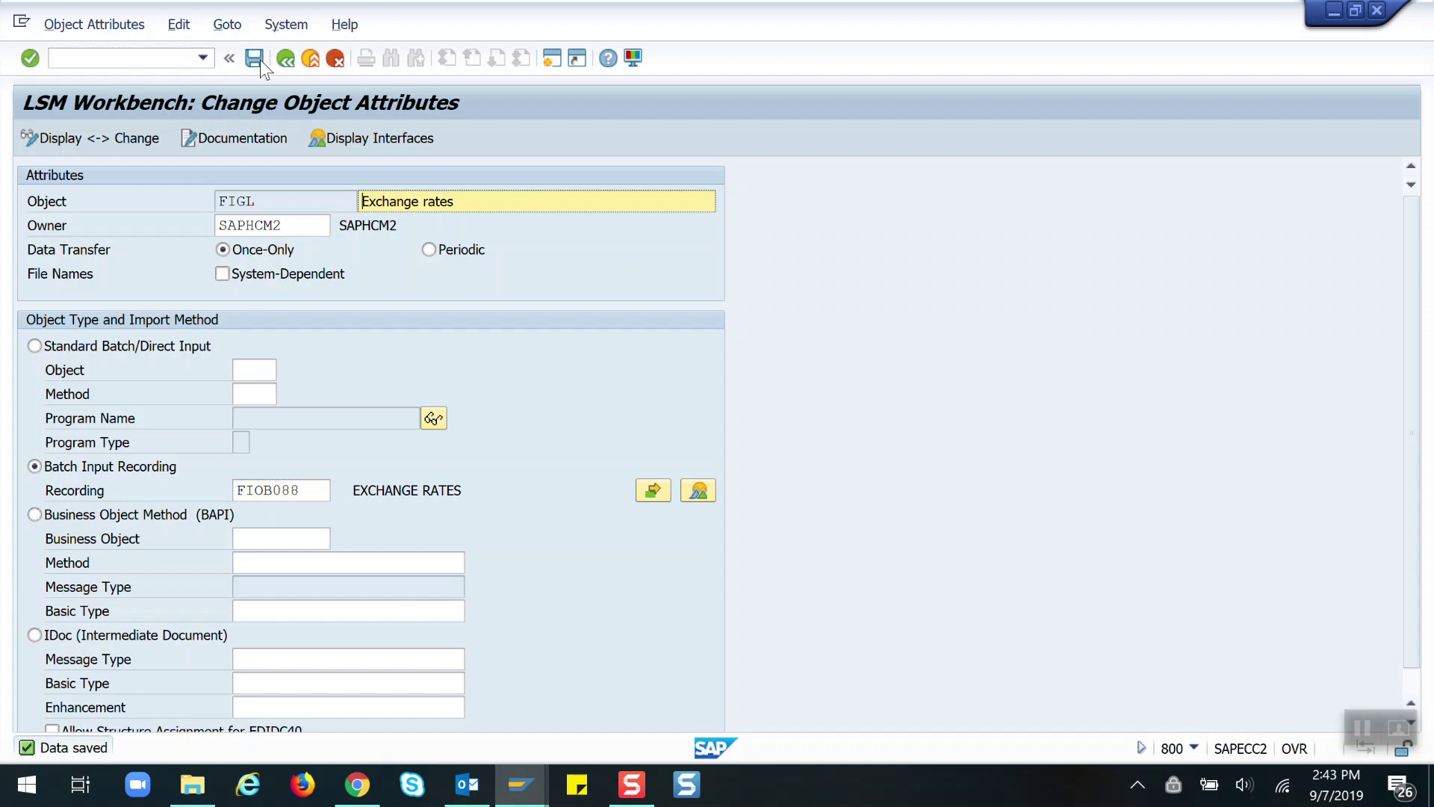
pyautogui.press('F3')
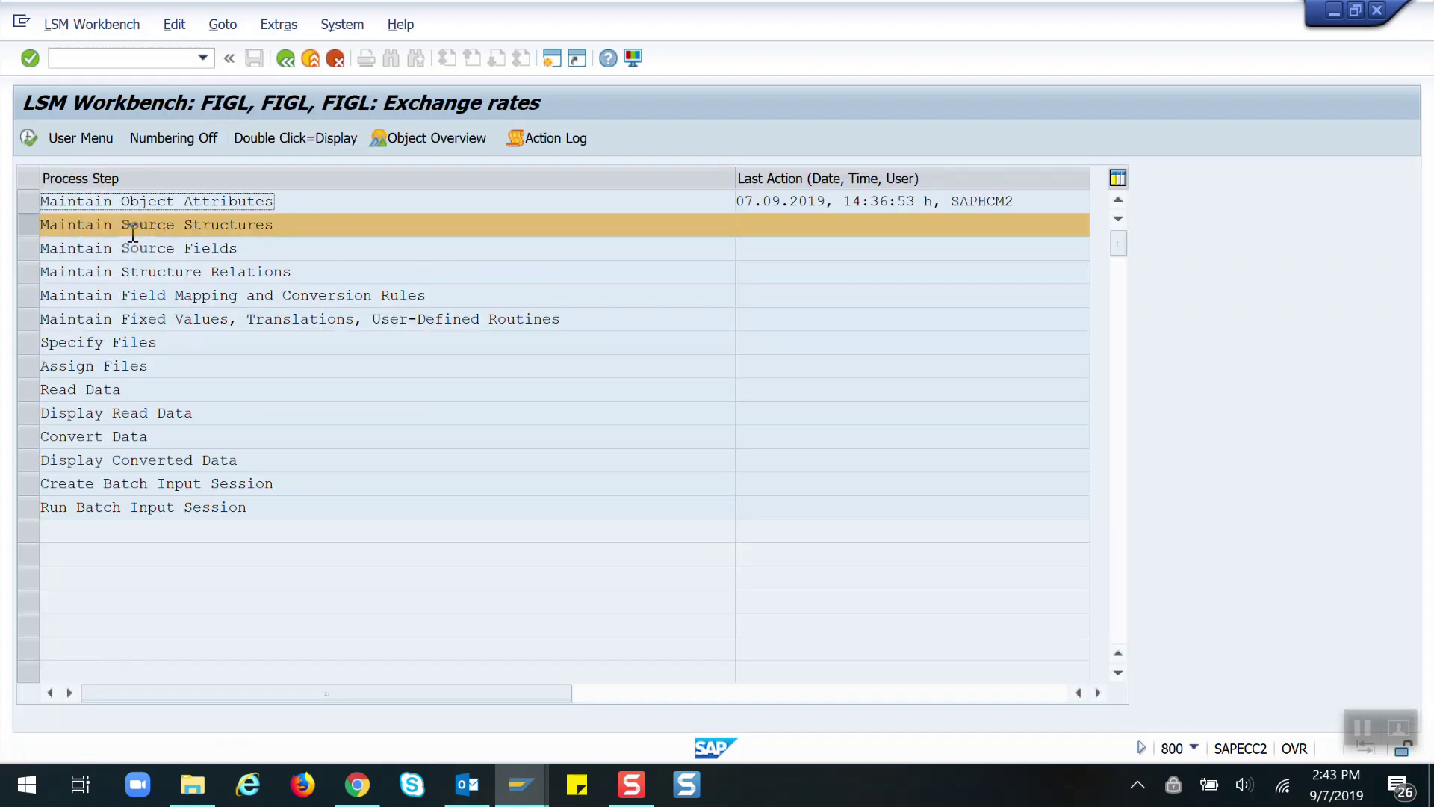
# Create and save a source structure FIGLOB08 with the description "EXCHANGE RATES", and return to the process steps
pyautogui.doubleClick(162, 227)
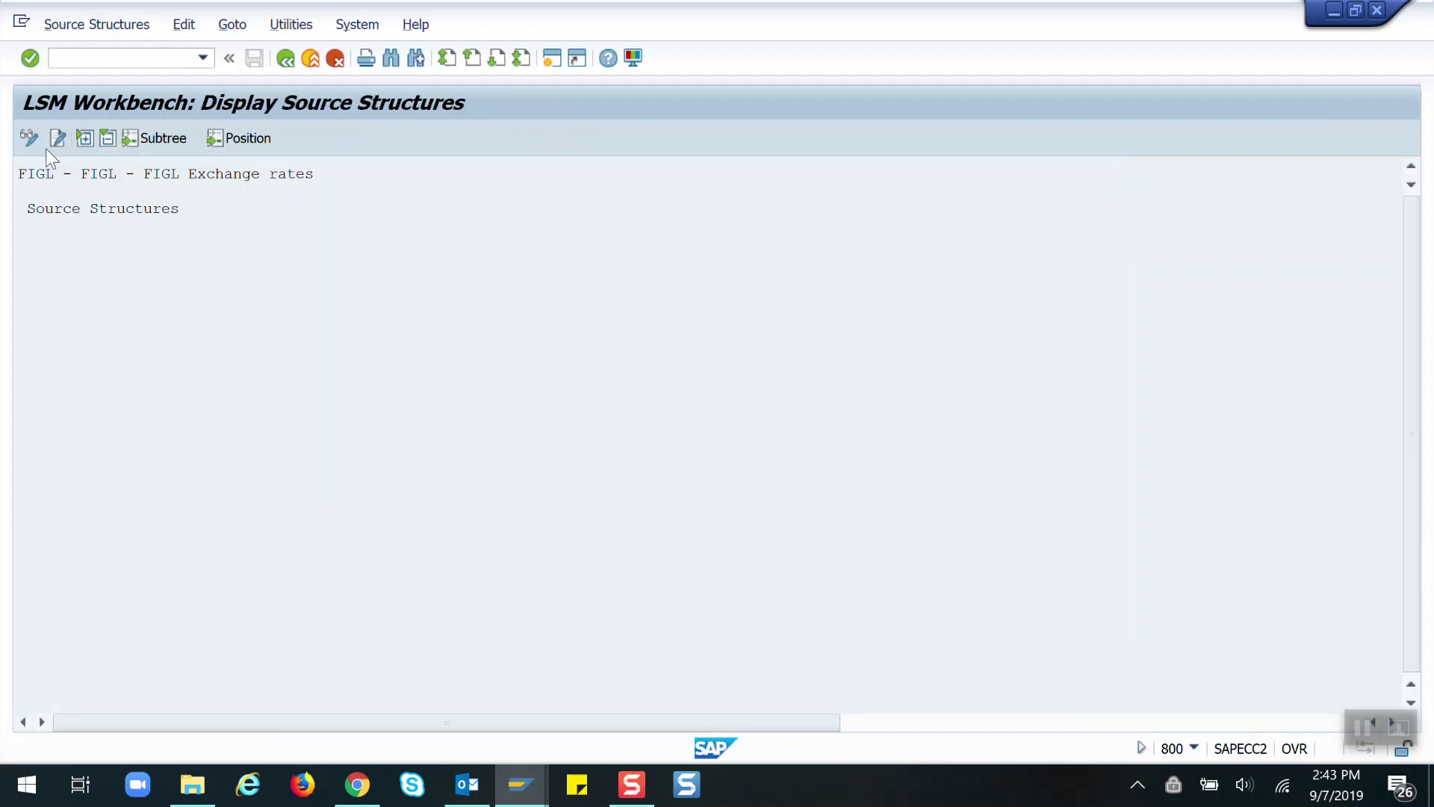
pyautogui.click(29, 138)
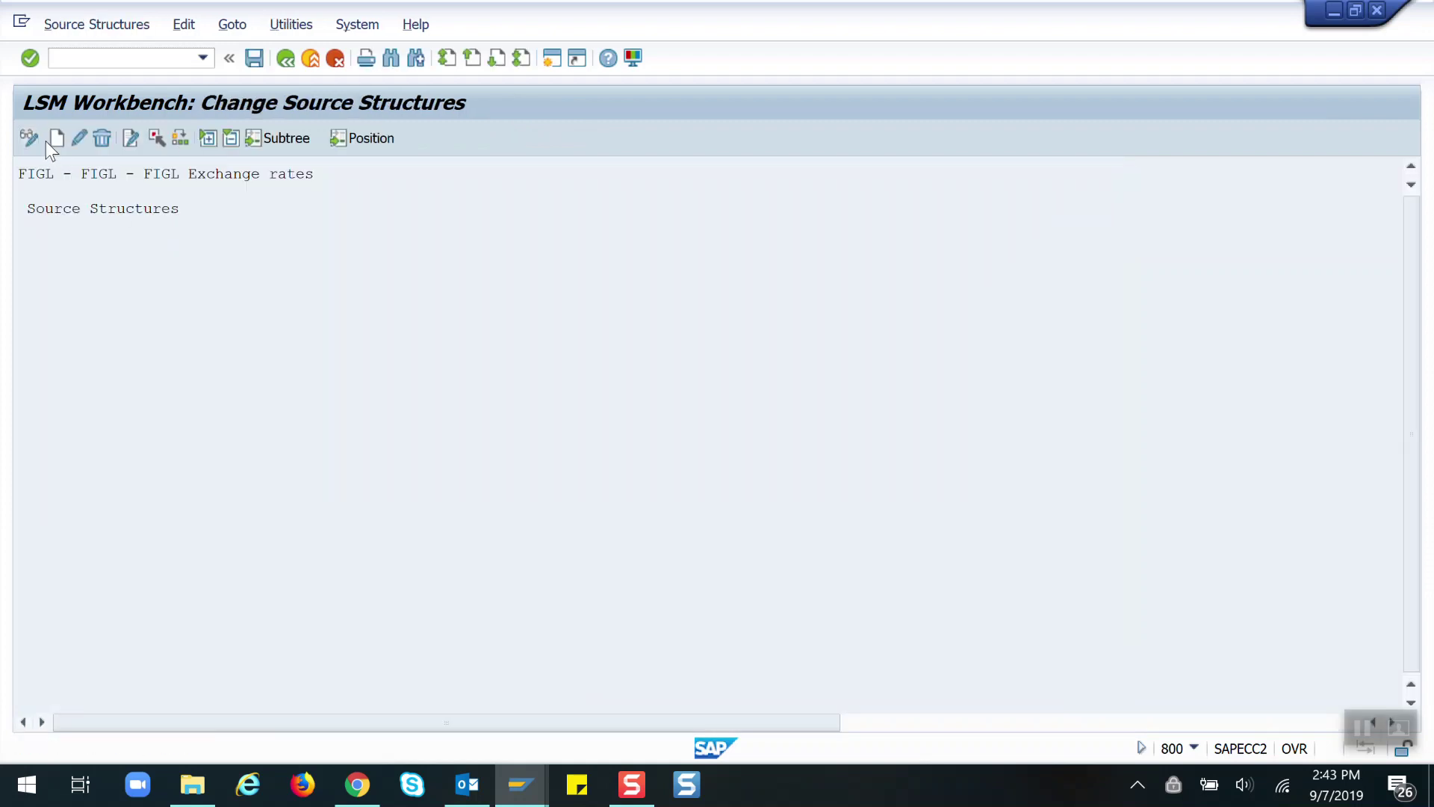
pyautogui.click(53, 142)
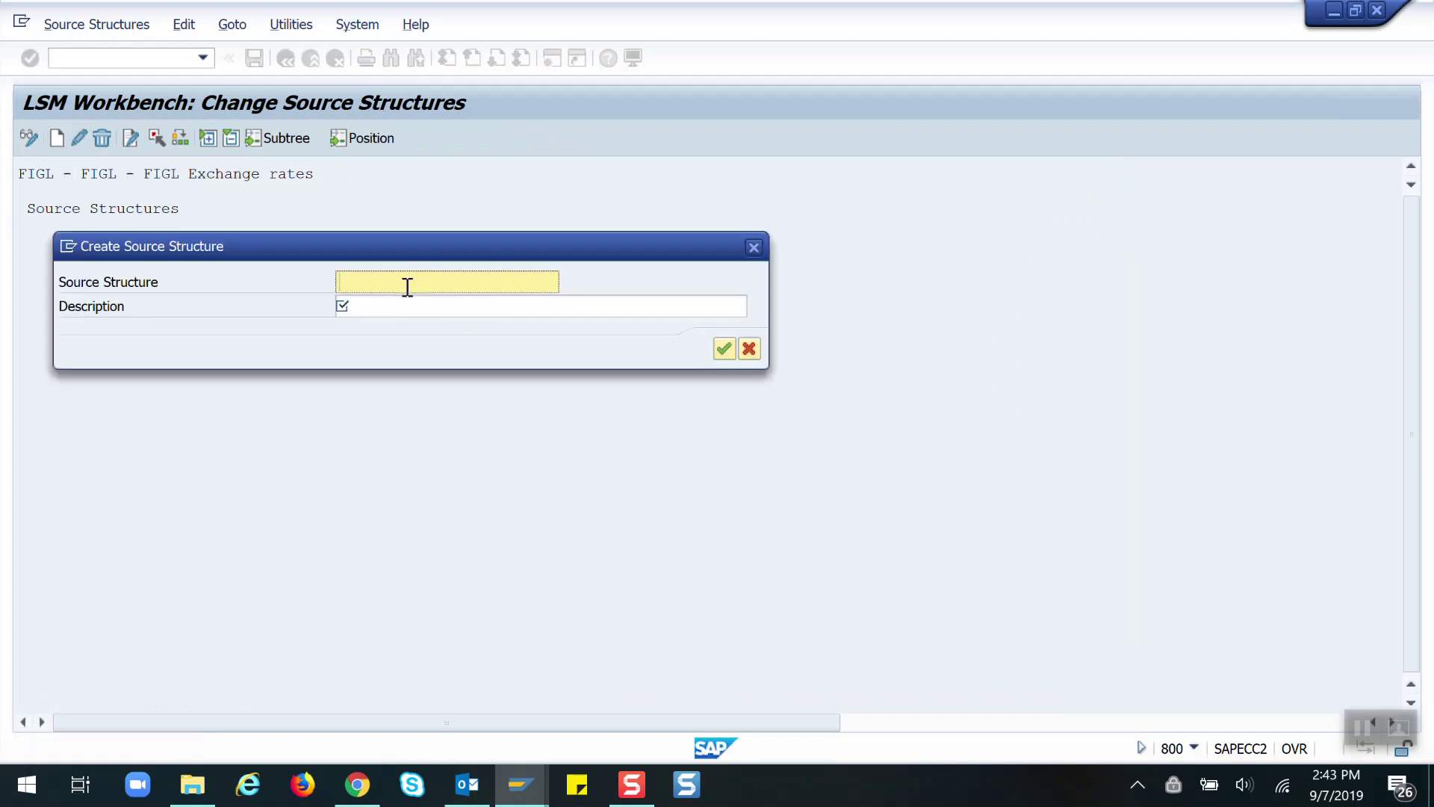
pyautogui.write('FI')
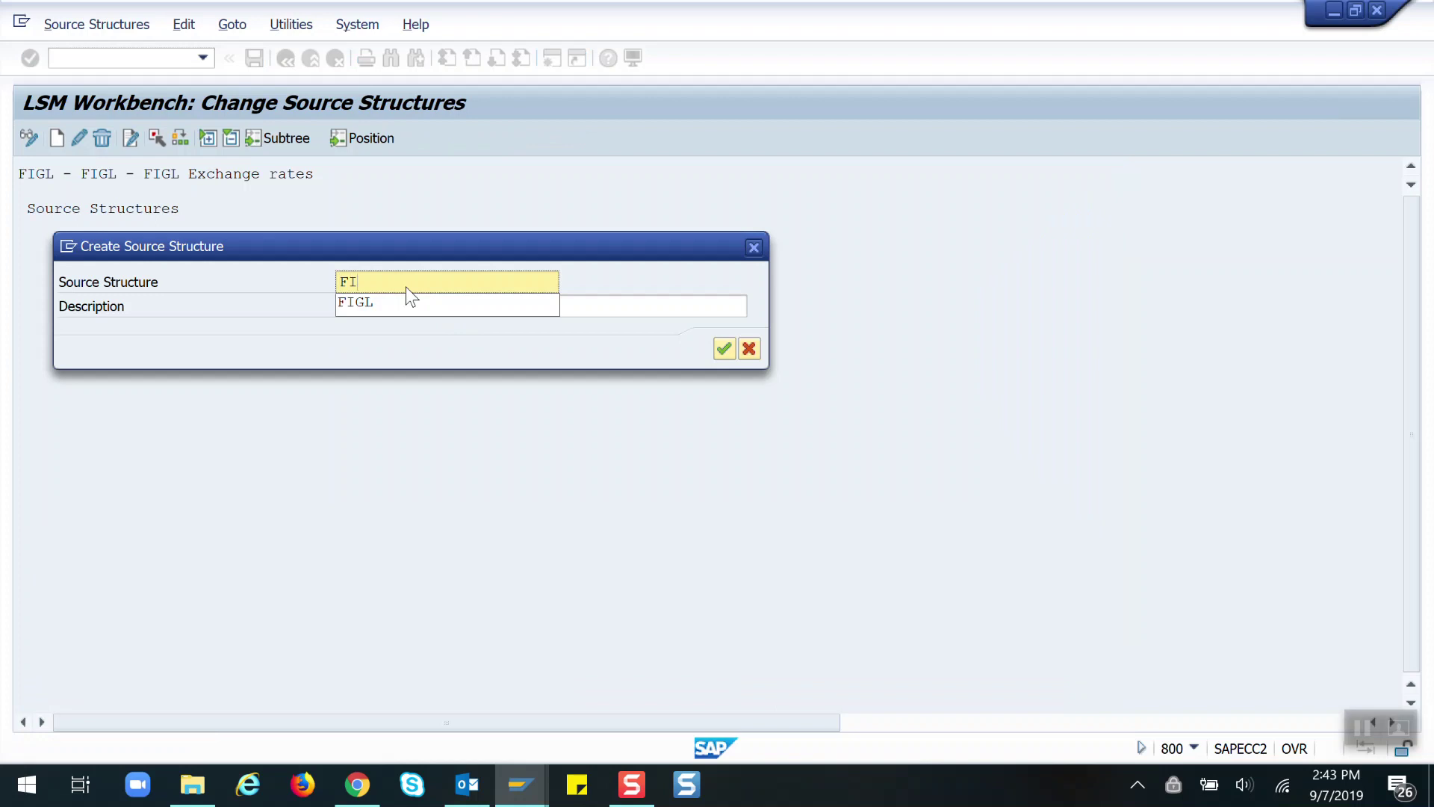
pyautogui.write('GLOB01')
pyautogui.press('Tab')
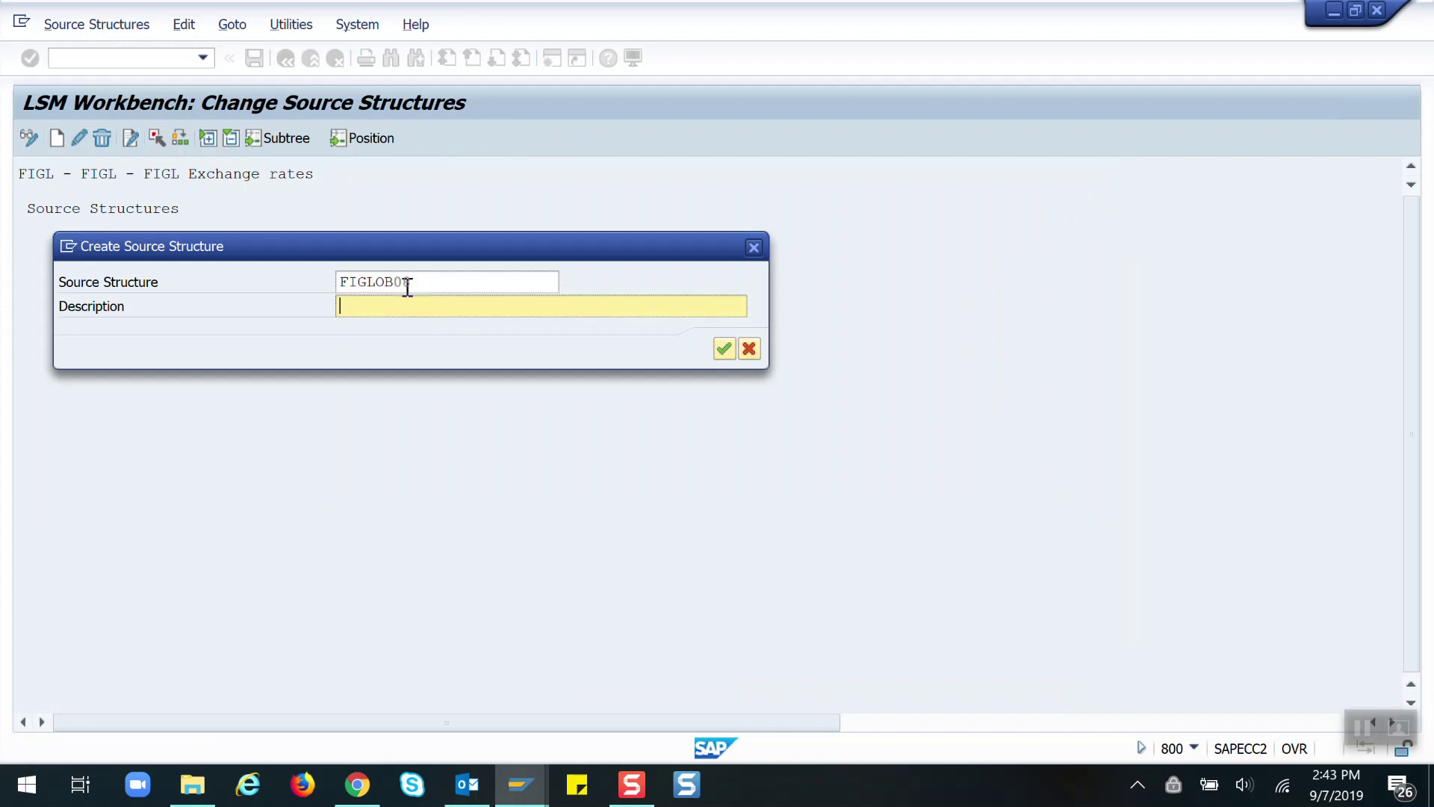
pyautogui.write('EXCHANGE RATES')
pyautogui.press('Return')
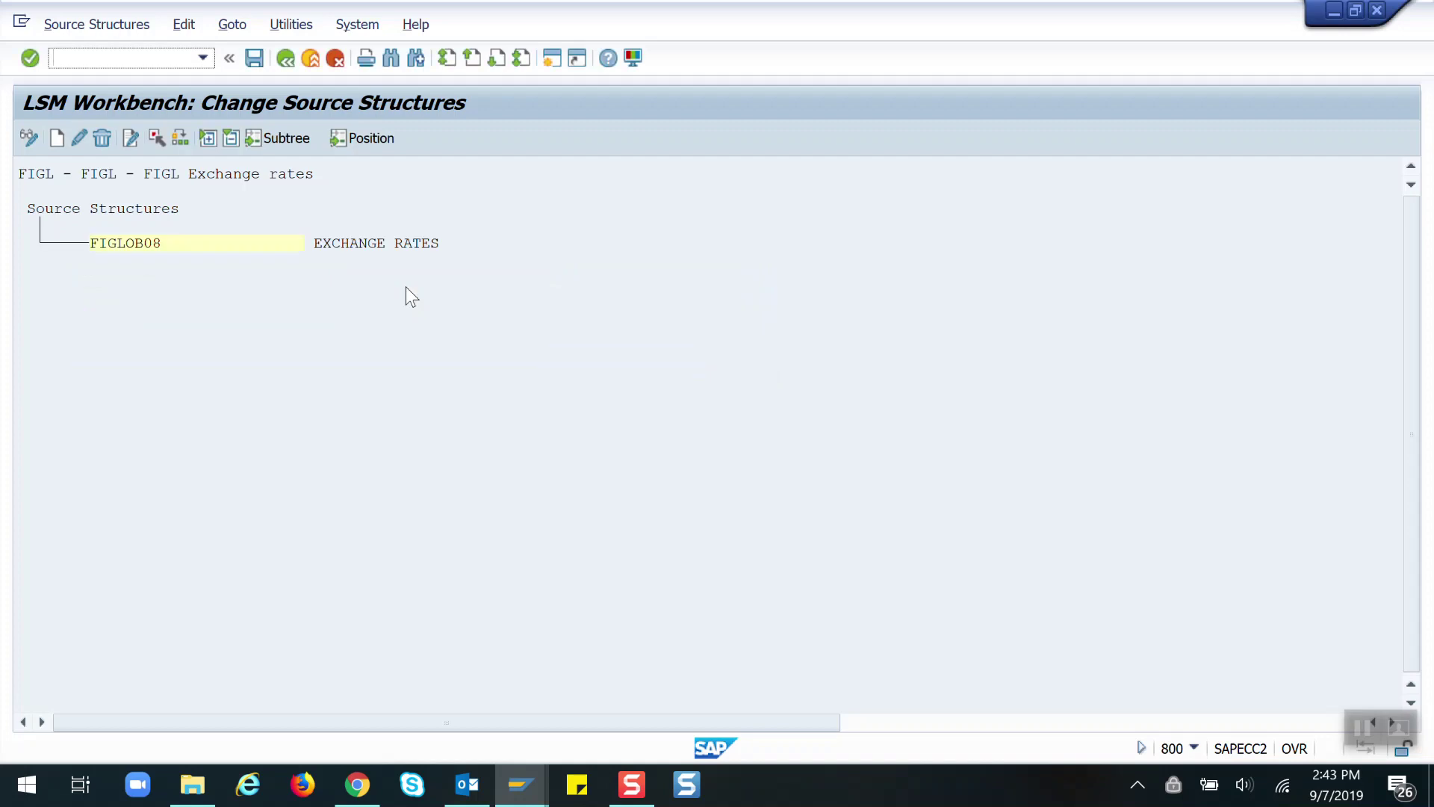
pyautogui.hotkey('ctrl', 's')
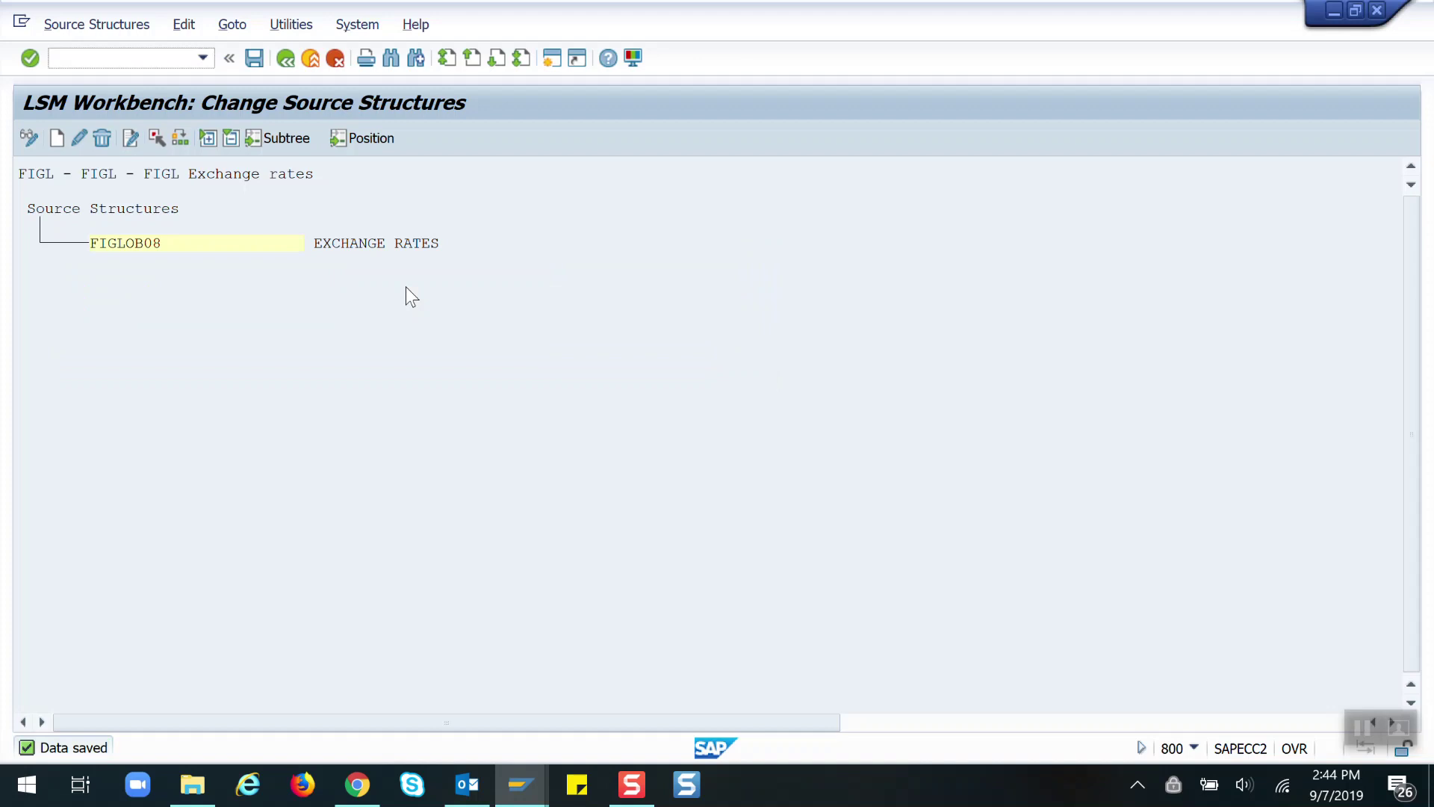
pyautogui.press('F3')
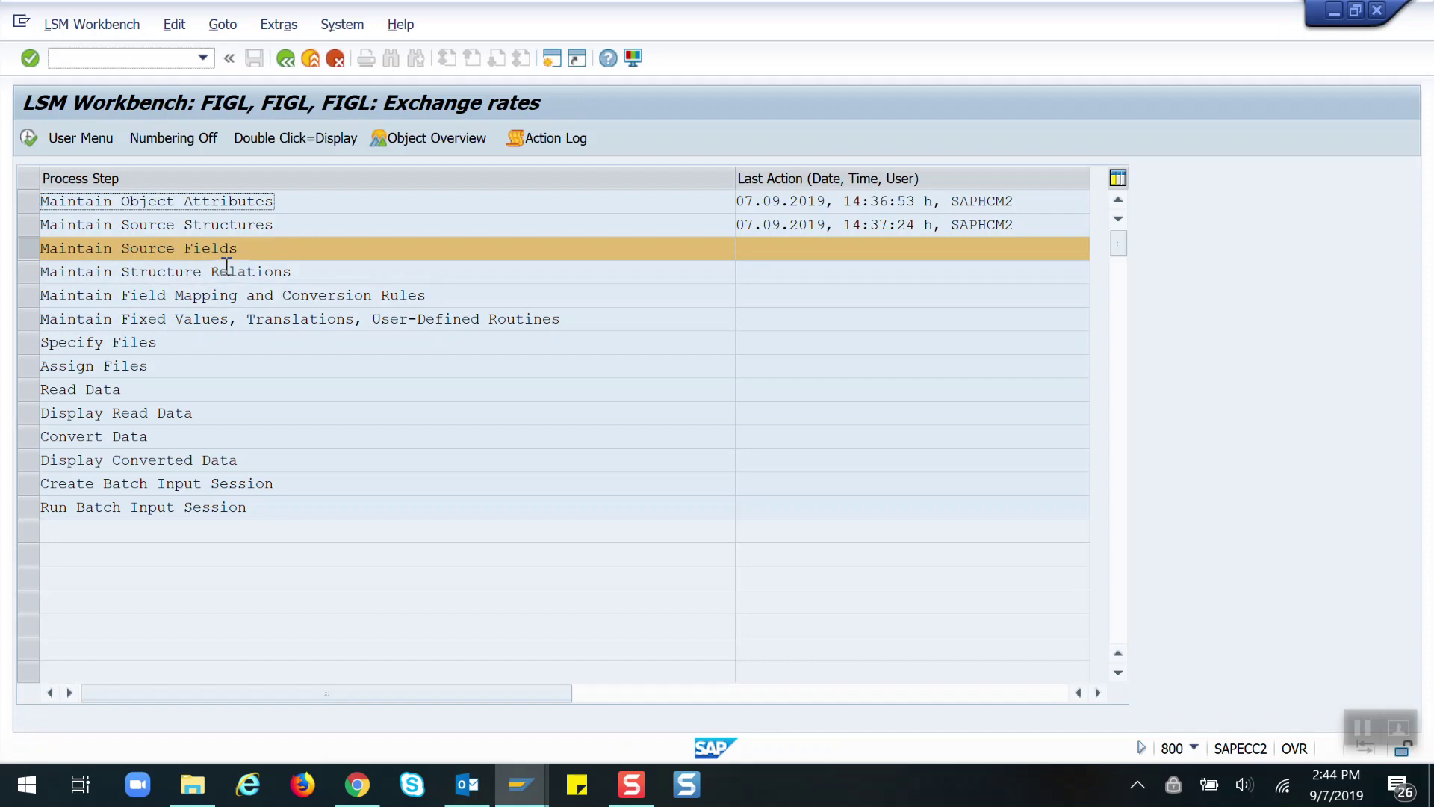
# Display the object overview as a list and copy the lengths of target fields KURST_01 through TRKORR into Excel from cell I5
pyautogui.click(423, 146)
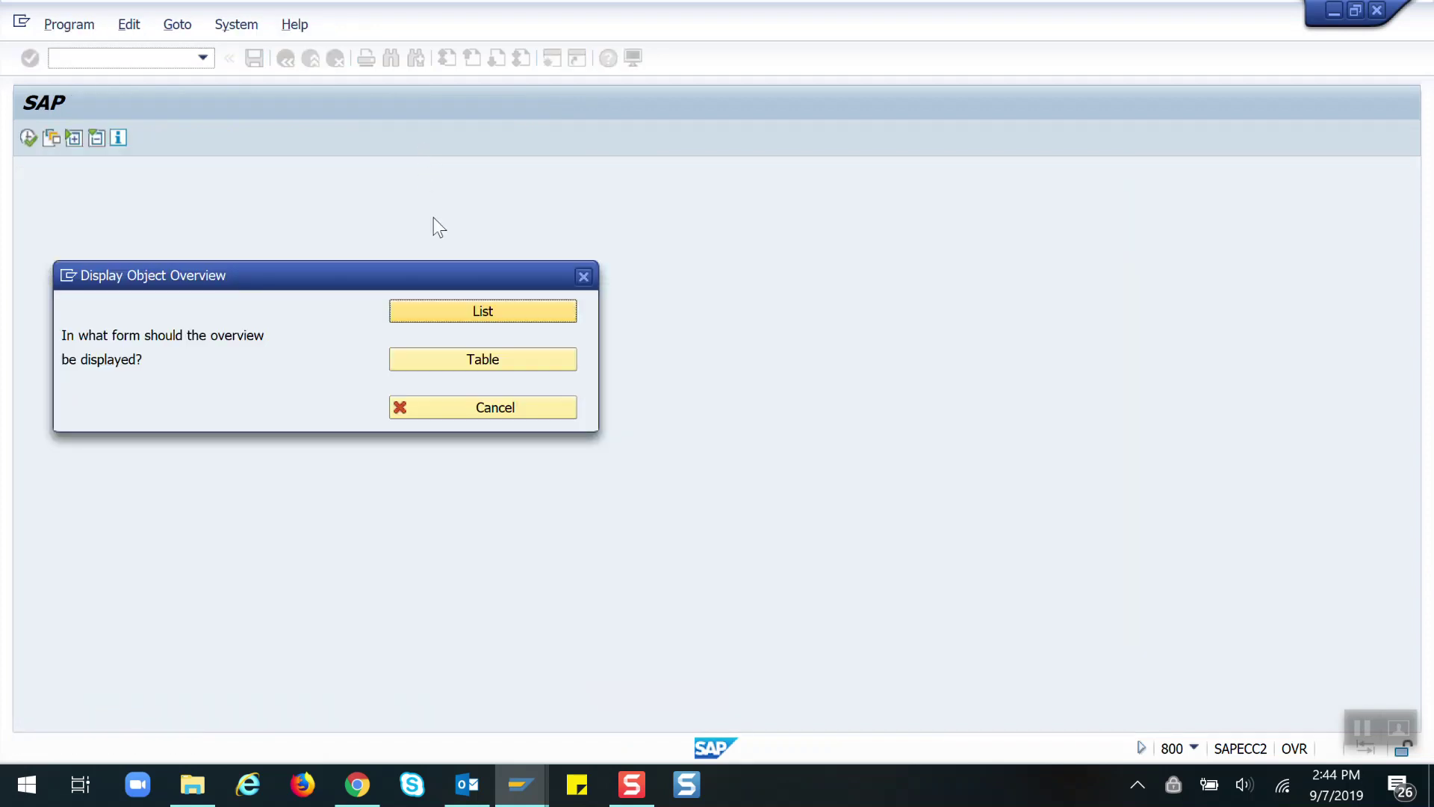
pyautogui.click(452, 314)
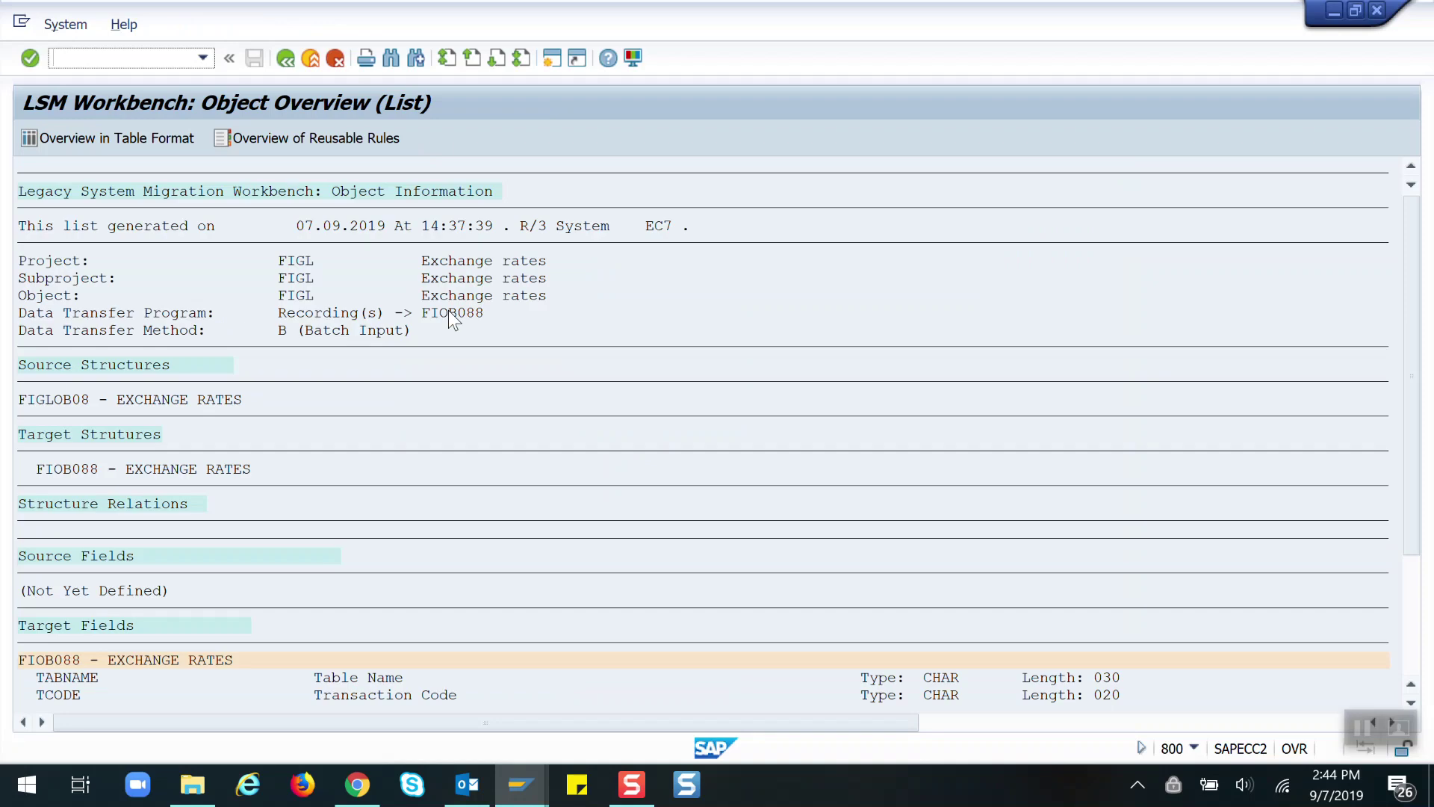
pyautogui.moveTo(1412, 288); pyautogui.dragTo(1414, 429)
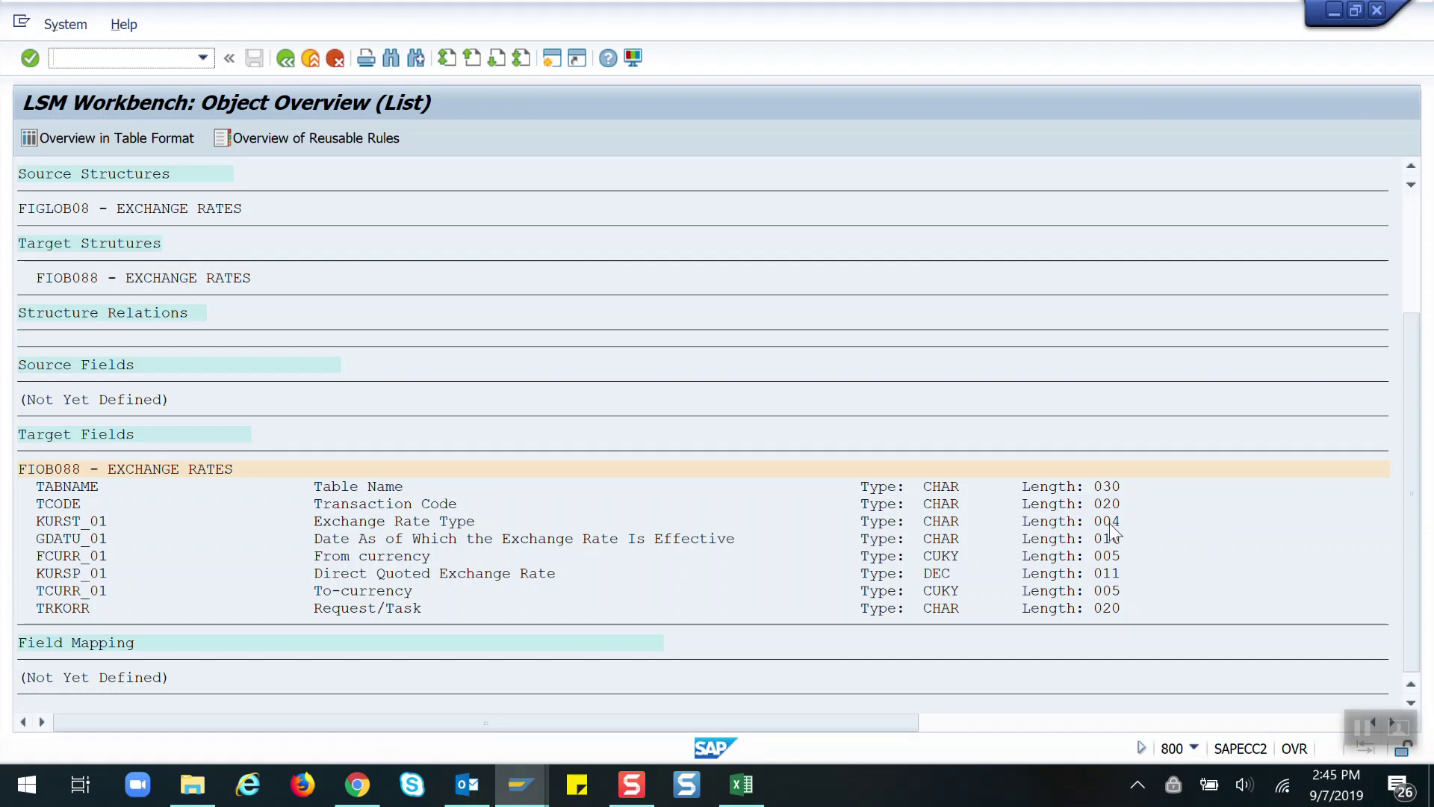
pyautogui.hotkey('ctrl', 'y')
pyautogui.moveTo(1092, 519); pyautogui.dragTo(1136, 609)
pyautogui.hotkey('ctrl', 'c')
pyautogui.hotkey('alt', 'Tab')
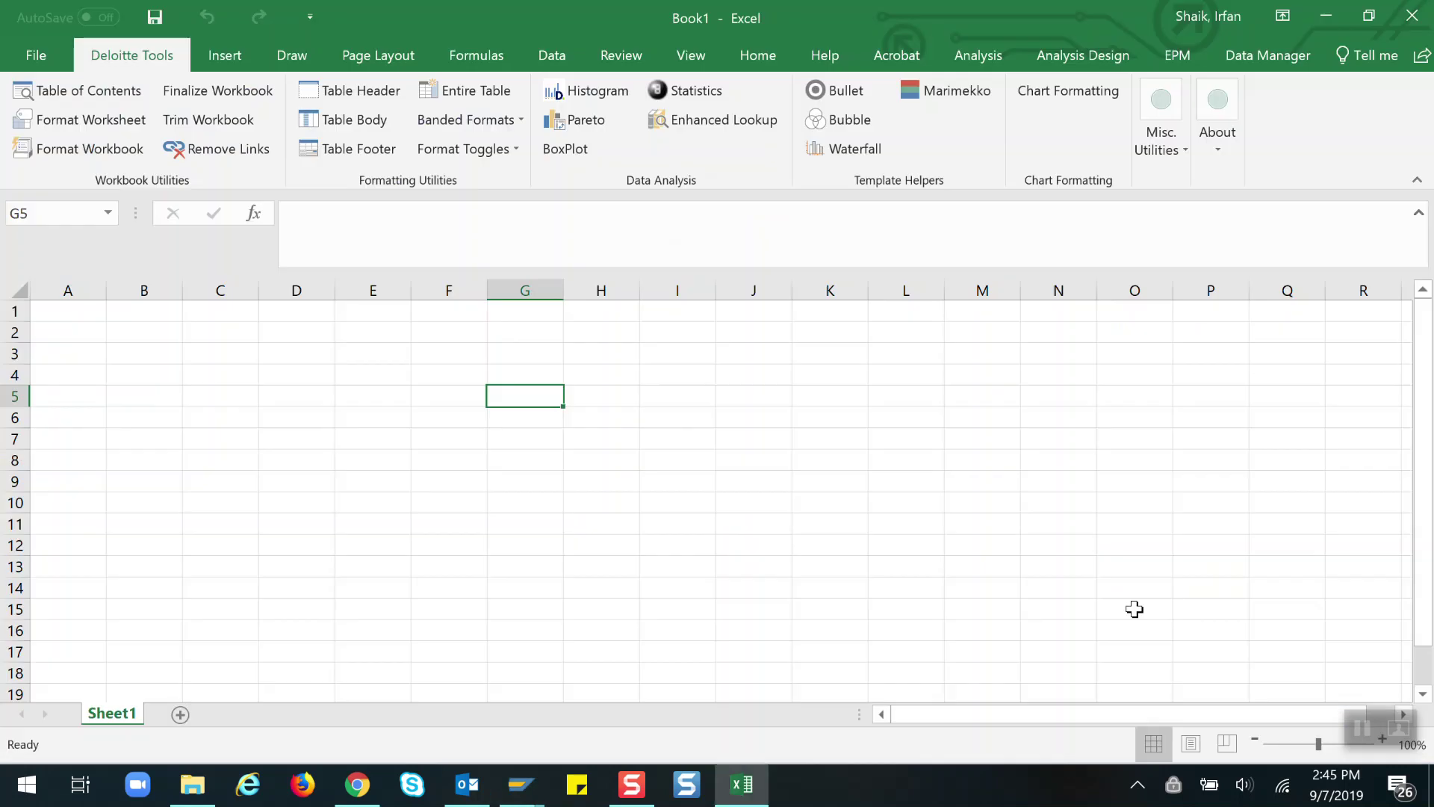
pyautogui.hotkey('ctrl', 'v')
# Copy the target field names KURST_01 through TRKORR from the SAP object overview into the Excel sheet from cell G5
pyautogui.hotkey('alt', 'Tab')
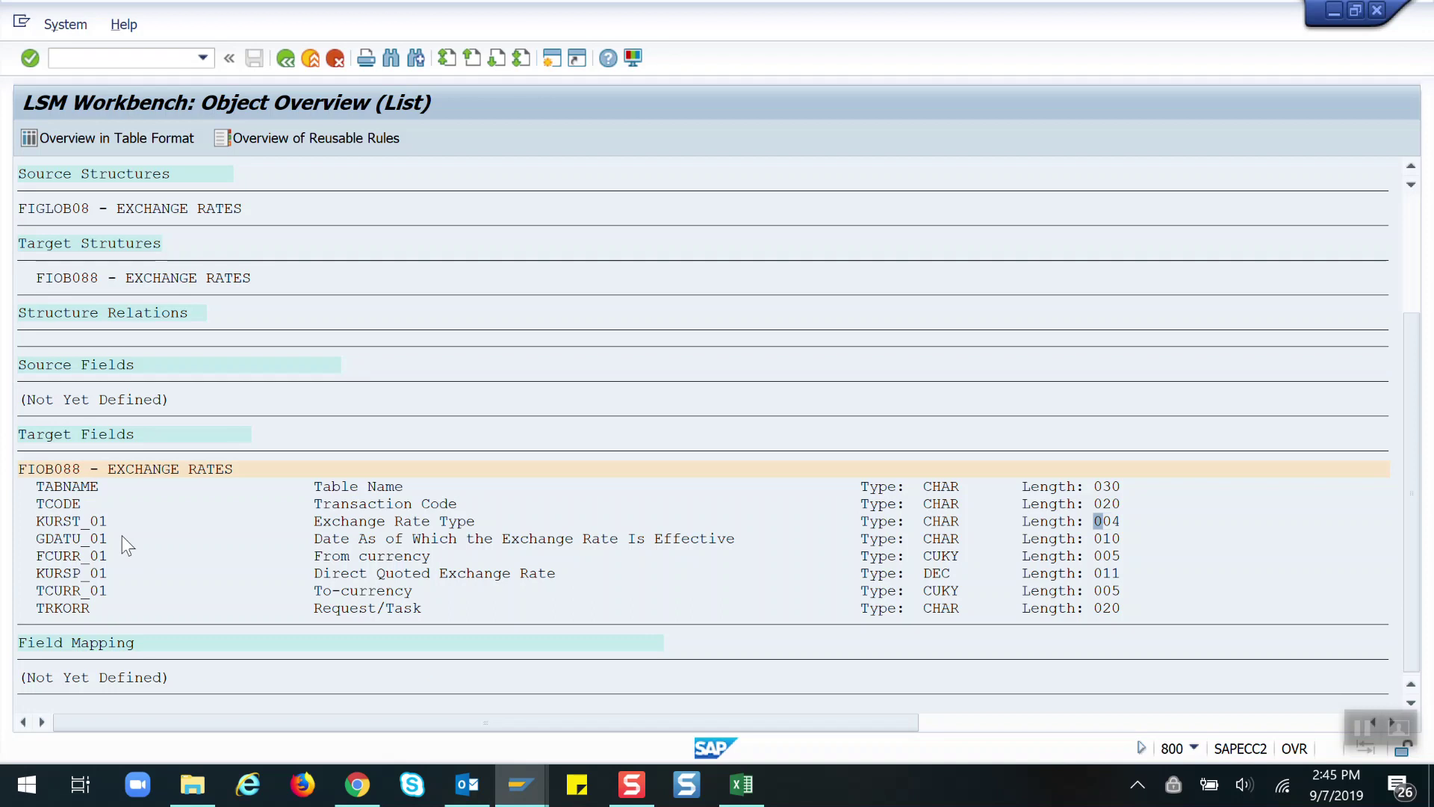
pyautogui.click(79, 527)
pyautogui.hotkey('ctrl', 'y')
pyautogui.moveTo(36, 515); pyautogui.dragTo(115, 637)
pyautogui.hotkey('ctrl', 'c')
pyautogui.hotkey('alt', 'Tab')
pyautogui.press('Left')
pyautogui.press('Left')
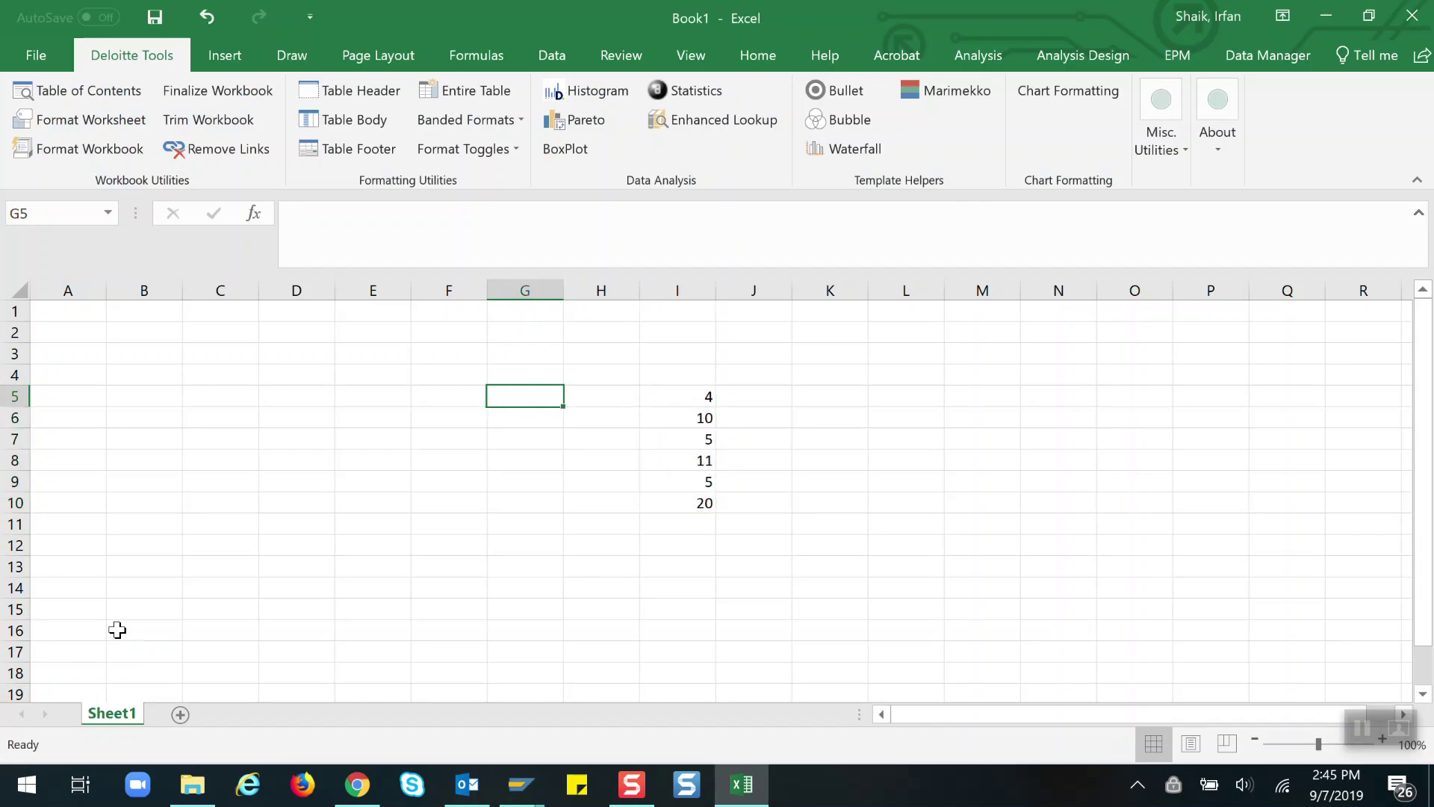
pyautogui.hotkey('ctrl', 'v')
# Enter field type C in H5 and fill it down to H10 for all six fields
pyautogui.press('Right')
pyautogui.write('C')
pyautogui.press('Return')
pyautogui.press('Up')
pyautogui.hotkey('shift', 'Down')
pyautogui.hotkey('shift', 'Down')
pyautogui.hotkey('shift', 'Down')
pyautogui.hotkey('shift', 'Down')
pyautogui.hotkey('shift', 'Down')
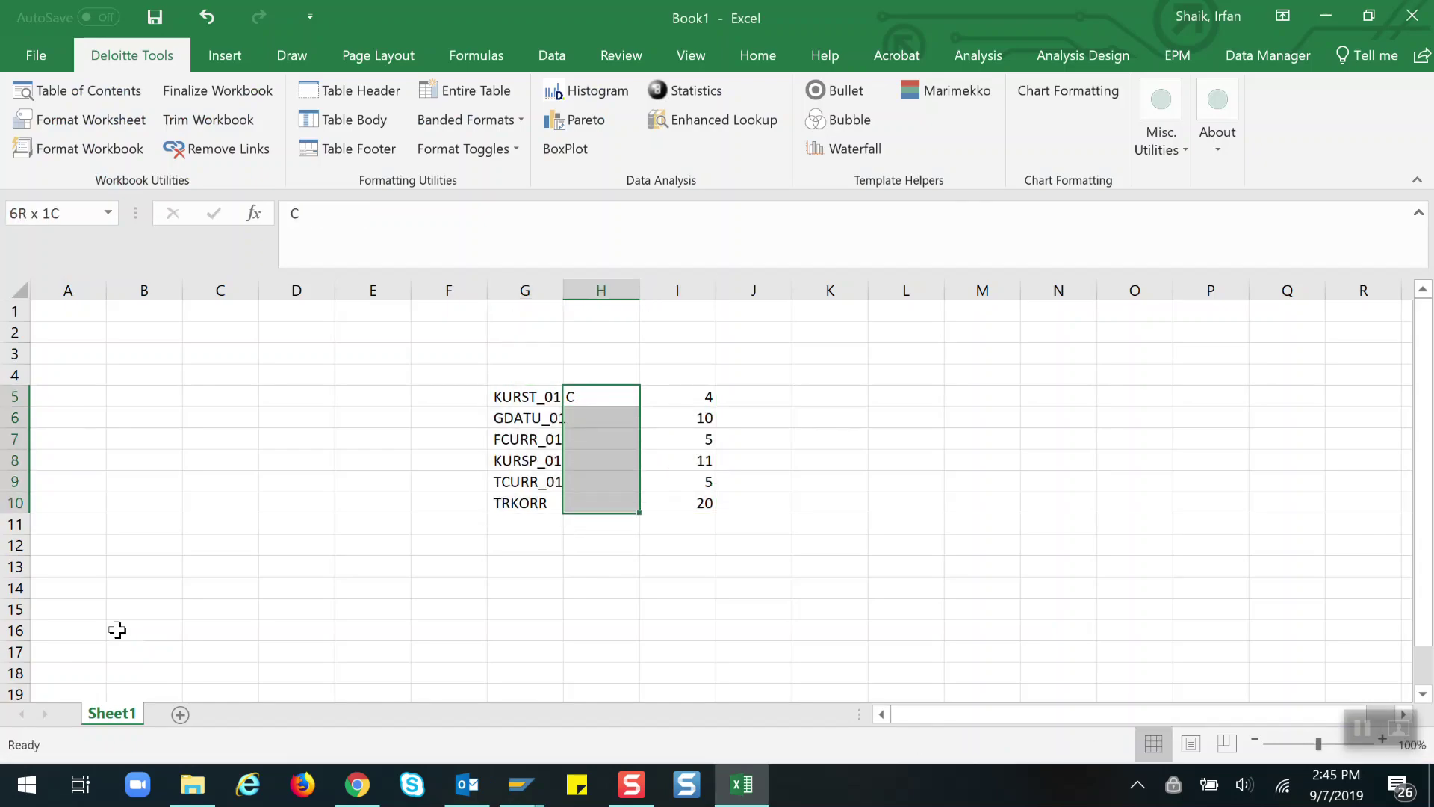
pyautogui.hotkey('ctrl', 'd')
pyautogui.press('Right')
pyautogui.press('Left')
# Switch back to SAP and open the source fields of structure FIGLOB08 for table maintenance in change mode
pyautogui.hotkey('alt', 'Tab')
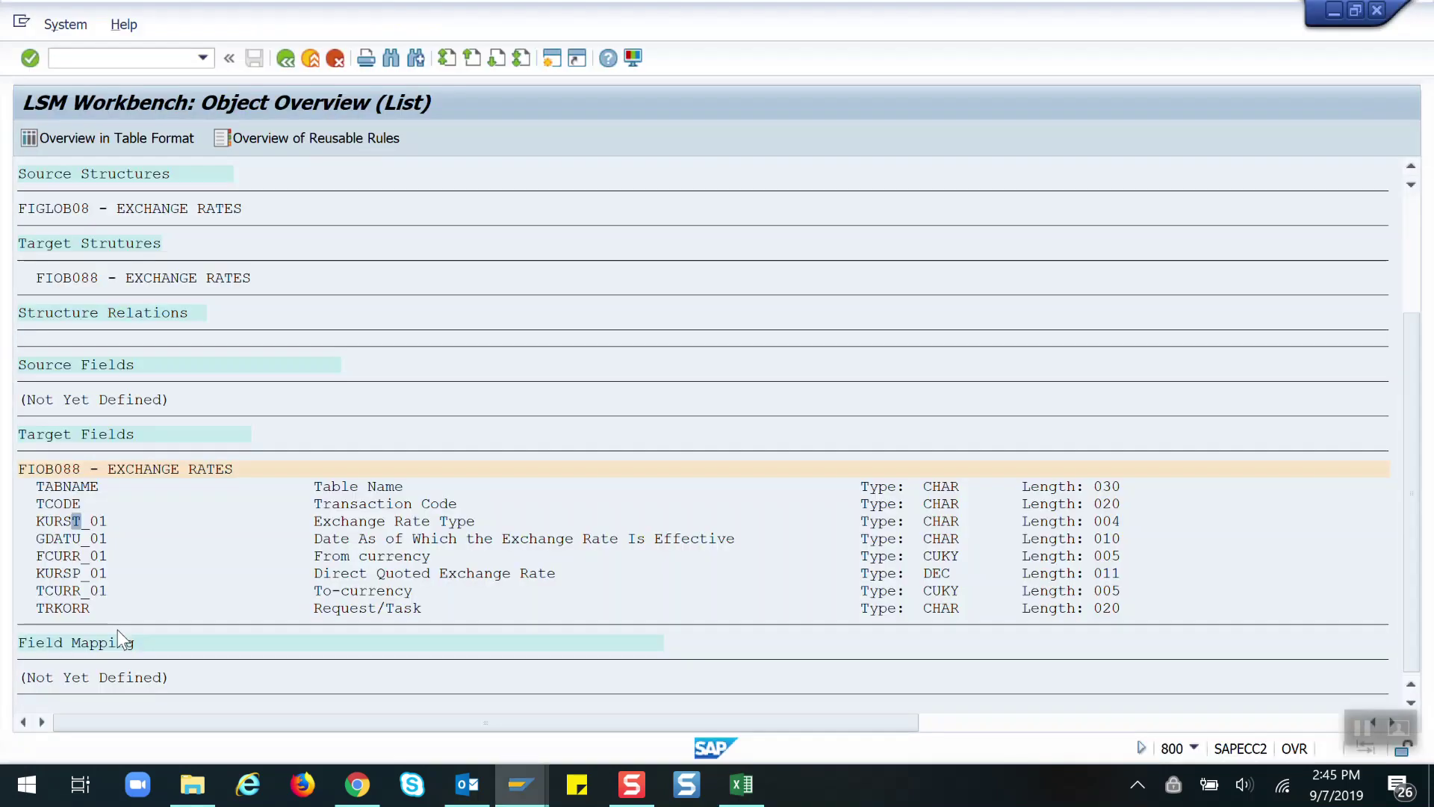
pyautogui.press('F3')
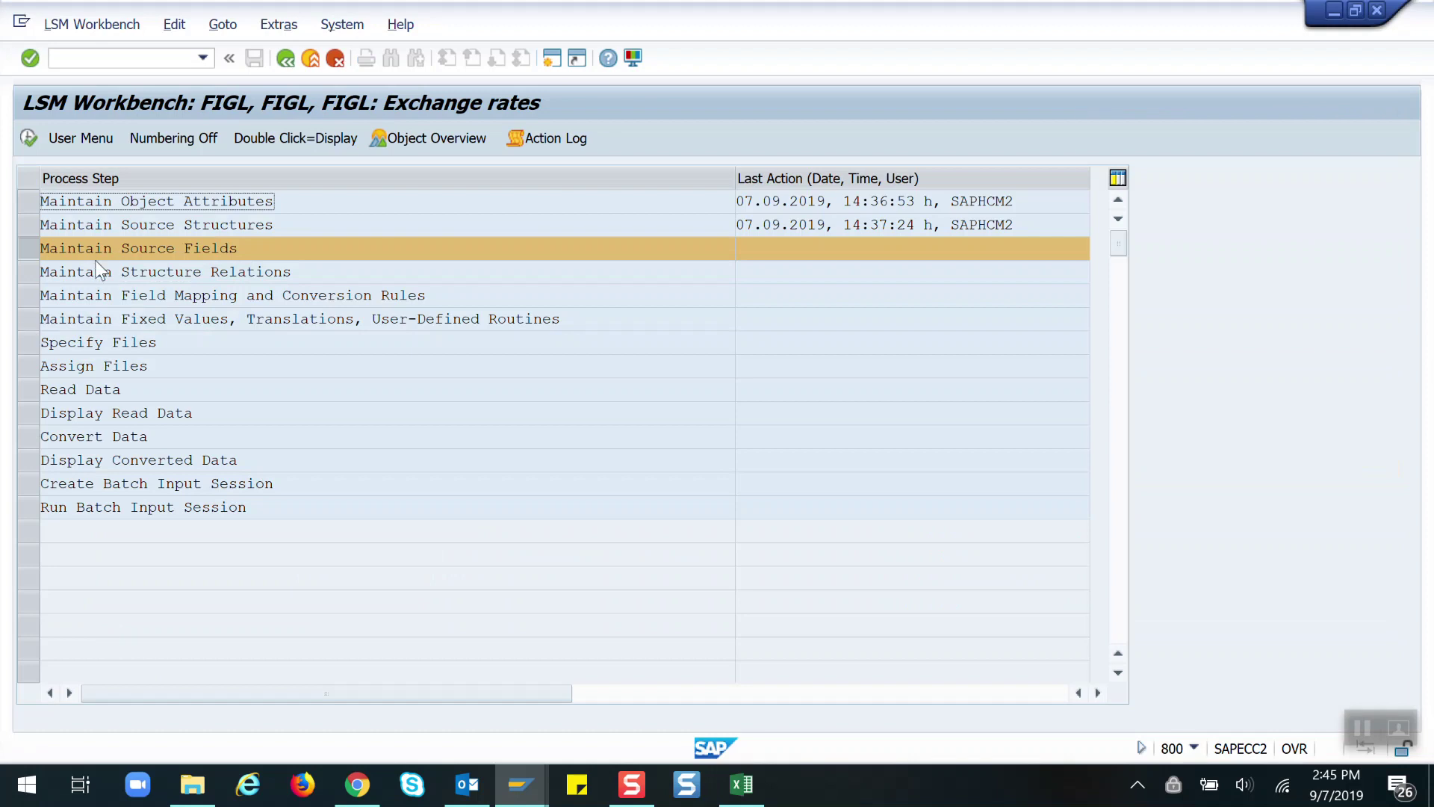
pyautogui.doubleClick(96, 252)
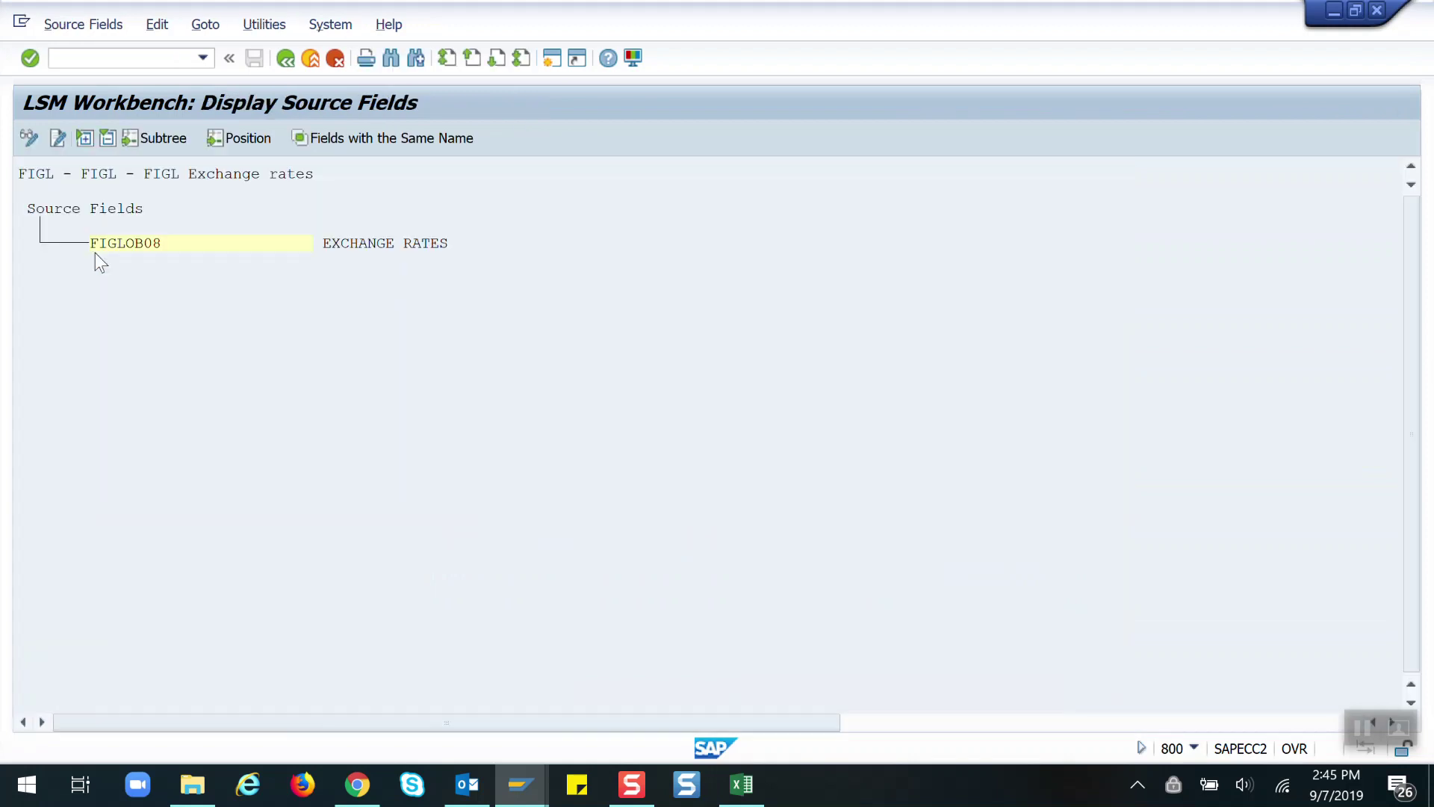
pyautogui.click(30, 139)
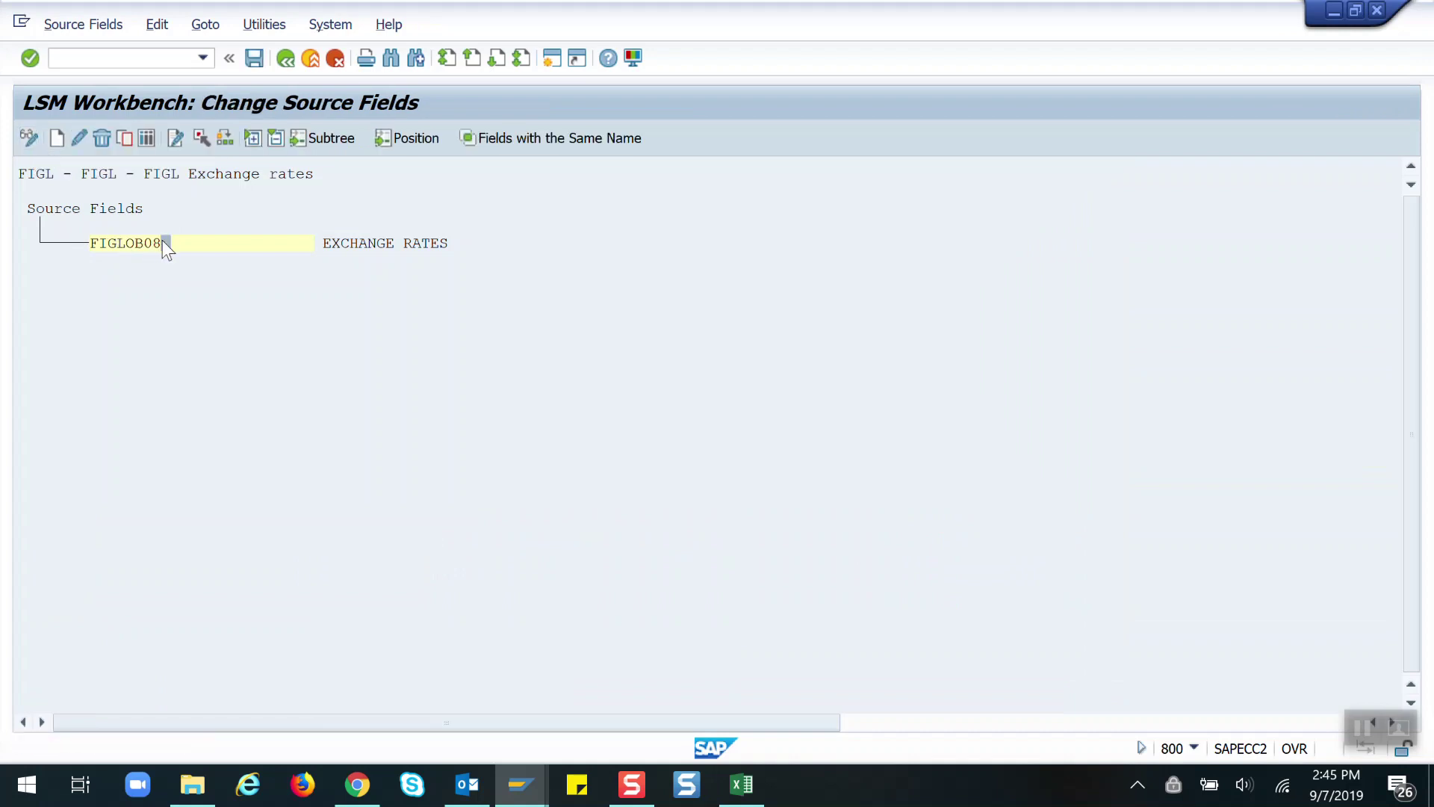
pyautogui.click(145, 139)
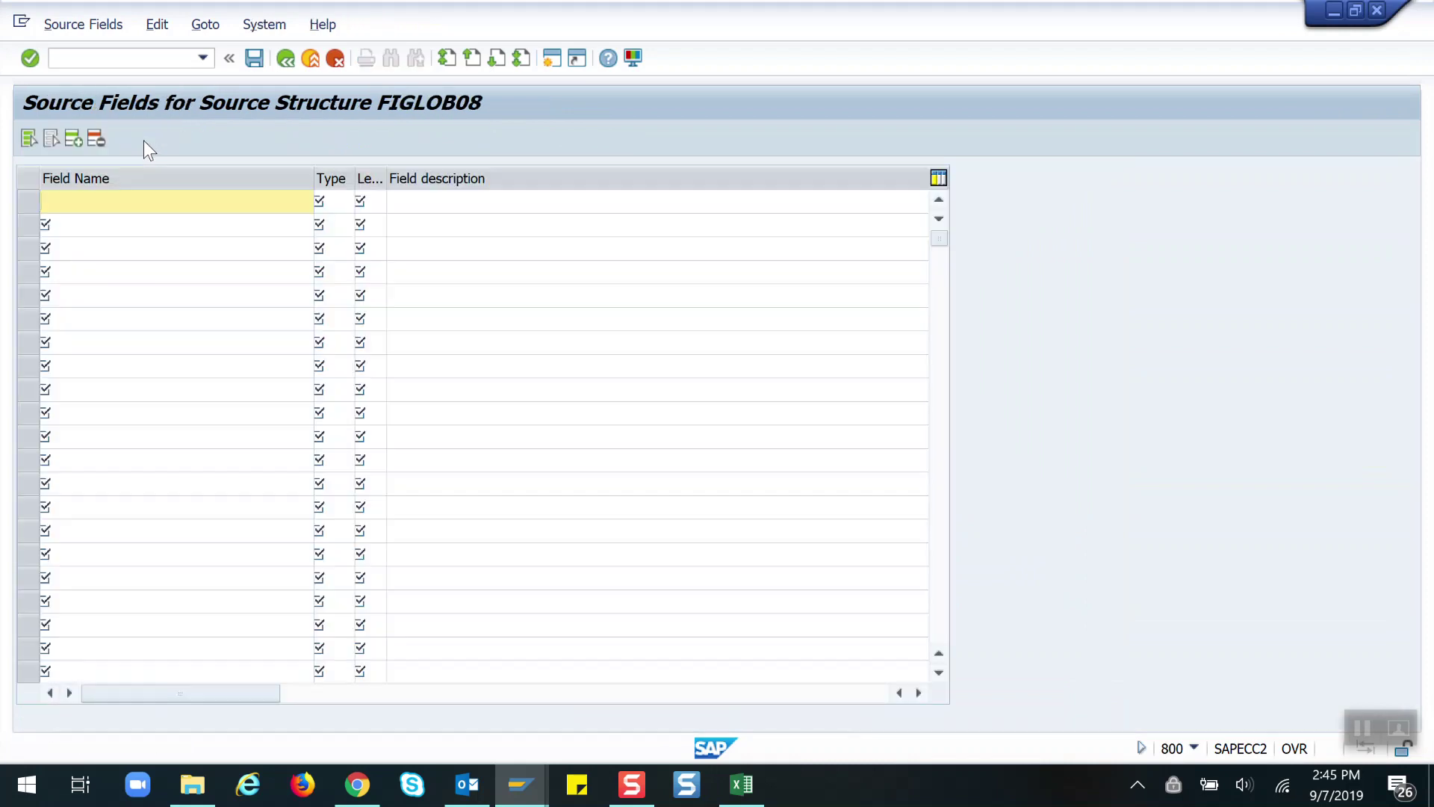
# Copy the field names, types and lengths in G5:I10 from Excel into the SAP source fields table
pyautogui.hotkey('alt', 'Tab')
pyautogui.press('Left')
pyautogui.hotkey('ctrl', 'a')
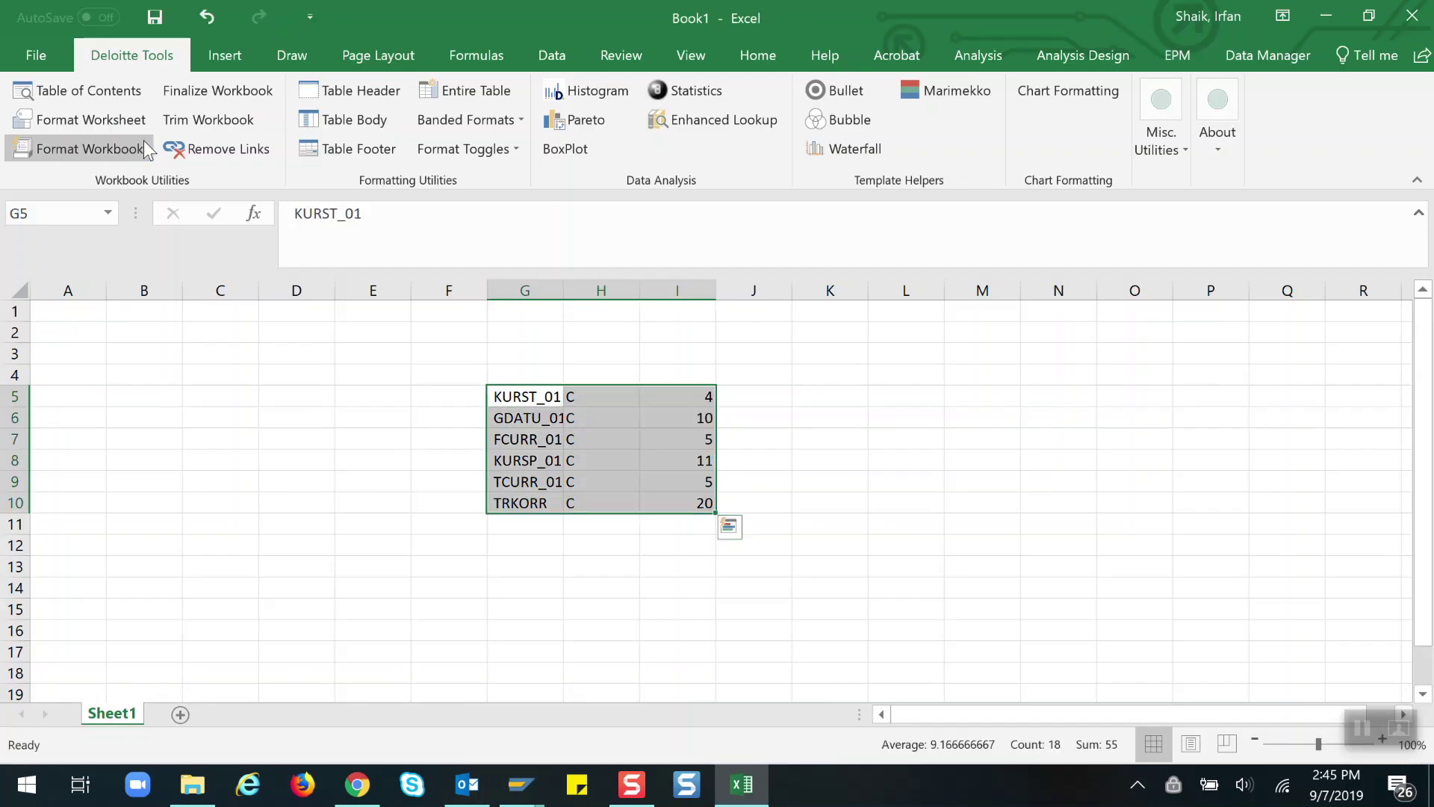
pyautogui.hotkey('ctrl', 'c')
pyautogui.hotkey('alt', 'Tab')
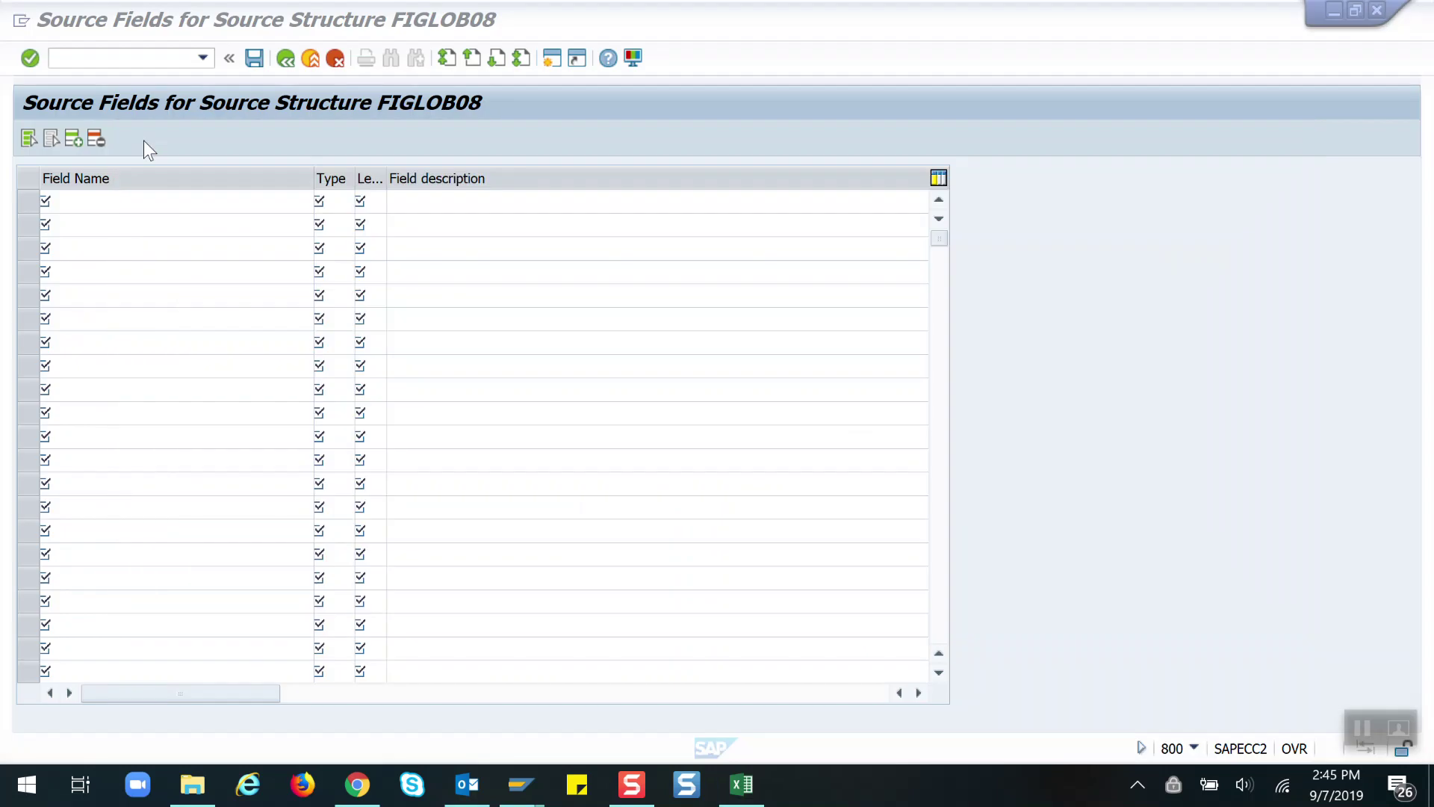
pyautogui.hotkey('ctrl', 'v')
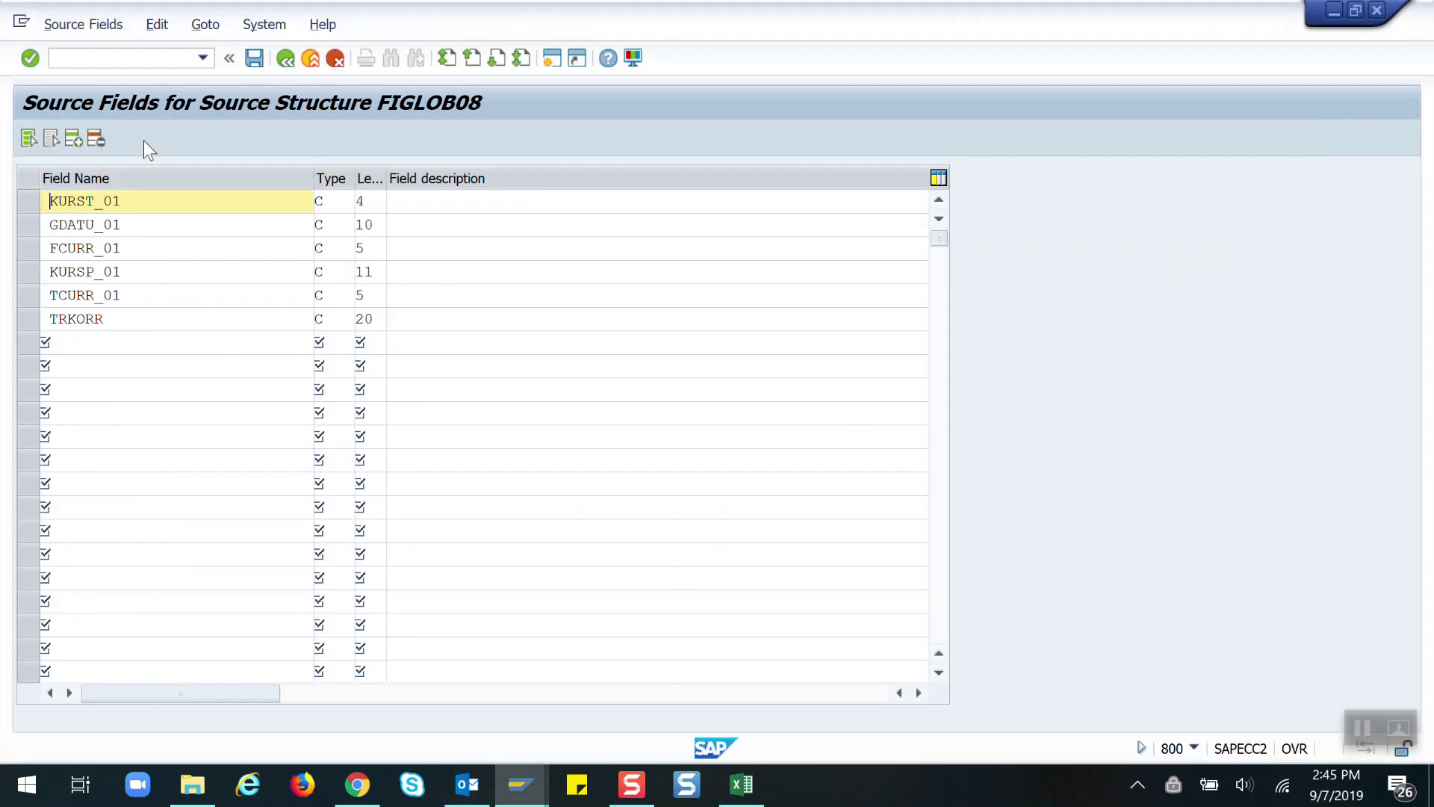
pyautogui.press('Delete')
pyautogui.press('Down')
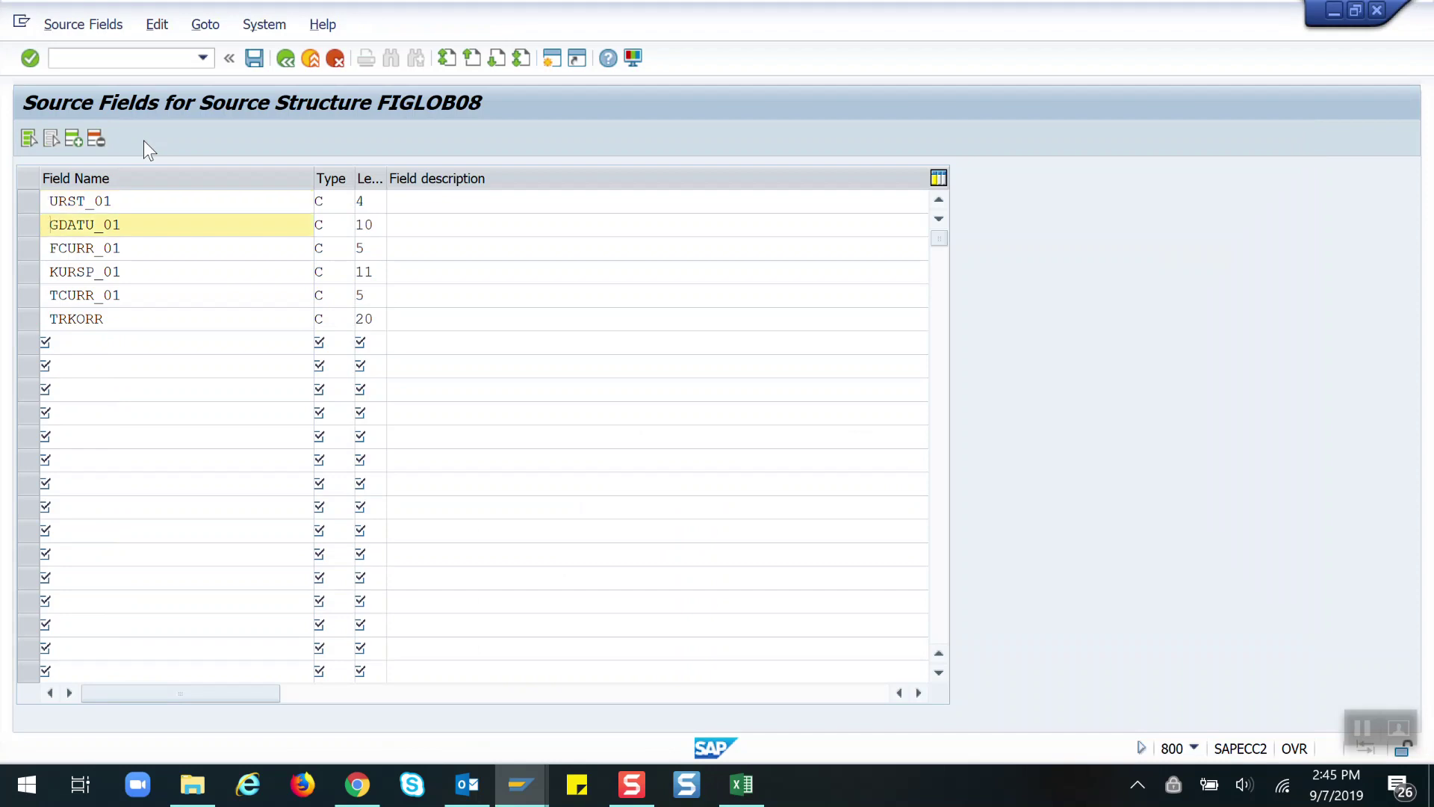
pyautogui.press('Up')
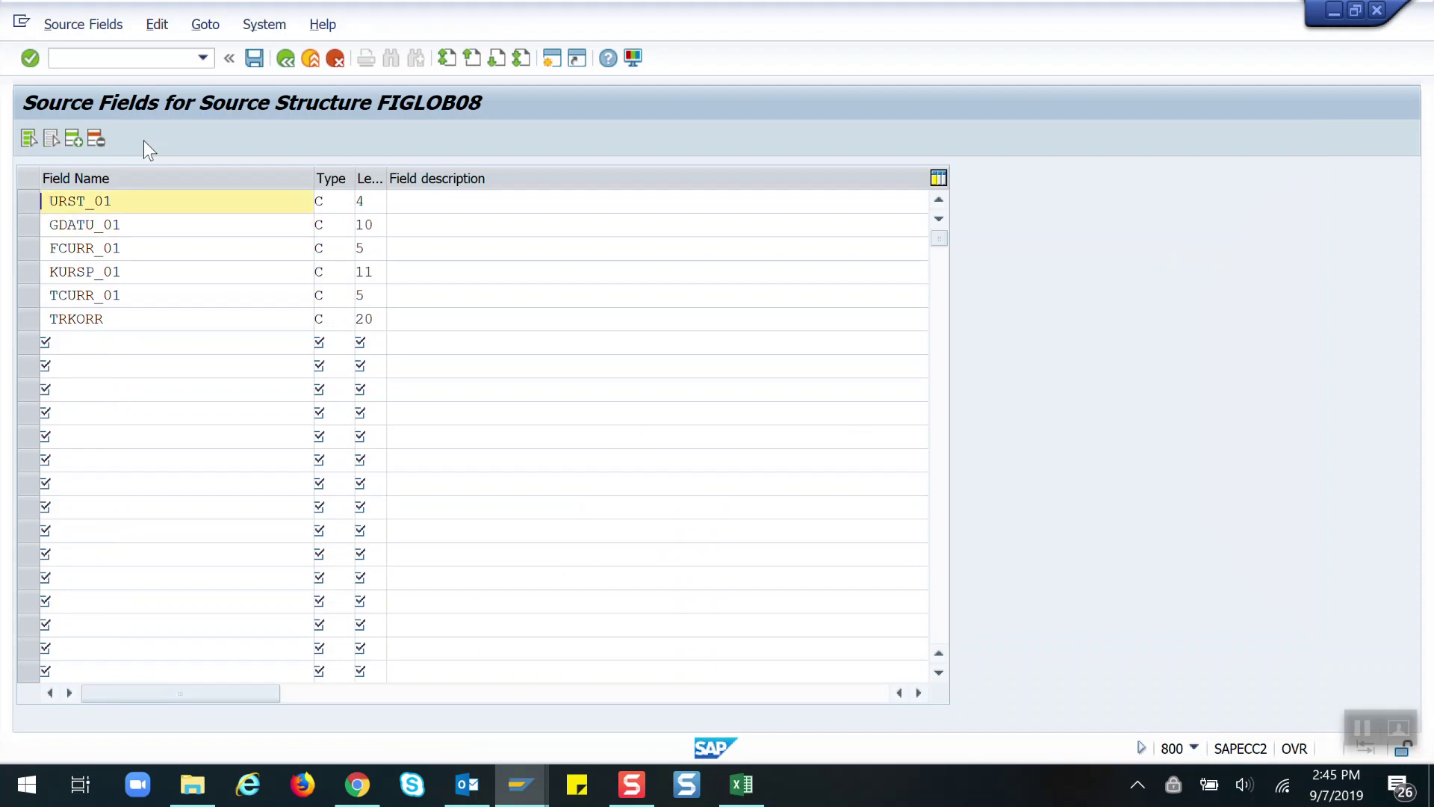
pyautogui.hotkey('ctrl', 'z')
# Remove the leading space from the six source field names KURST_01 through TRKORR and validate the entries
pyautogui.press('Down')
pyautogui.press('Up')
pyautogui.press('Delete')
pyautogui.press('Down')
pyautogui.press('Delete')
pyautogui.press('Down')
pyautogui.press('Delete')
pyautogui.press('Down')
pyautogui.press('Delete')
pyautogui.press('Down')
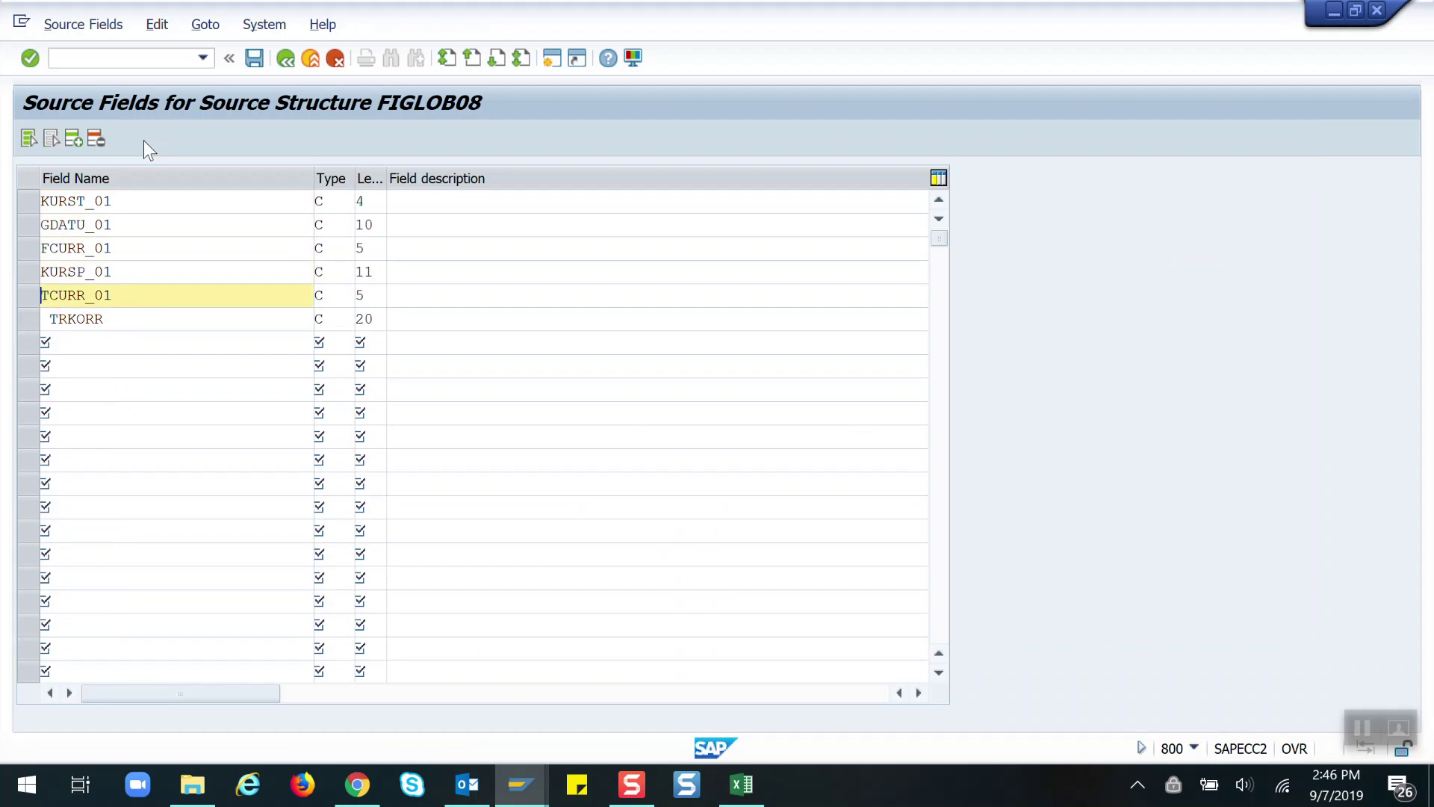
pyautogui.press('Delete')
pyautogui.press('Down')
pyautogui.press('Delete')
pyautogui.press('Return')
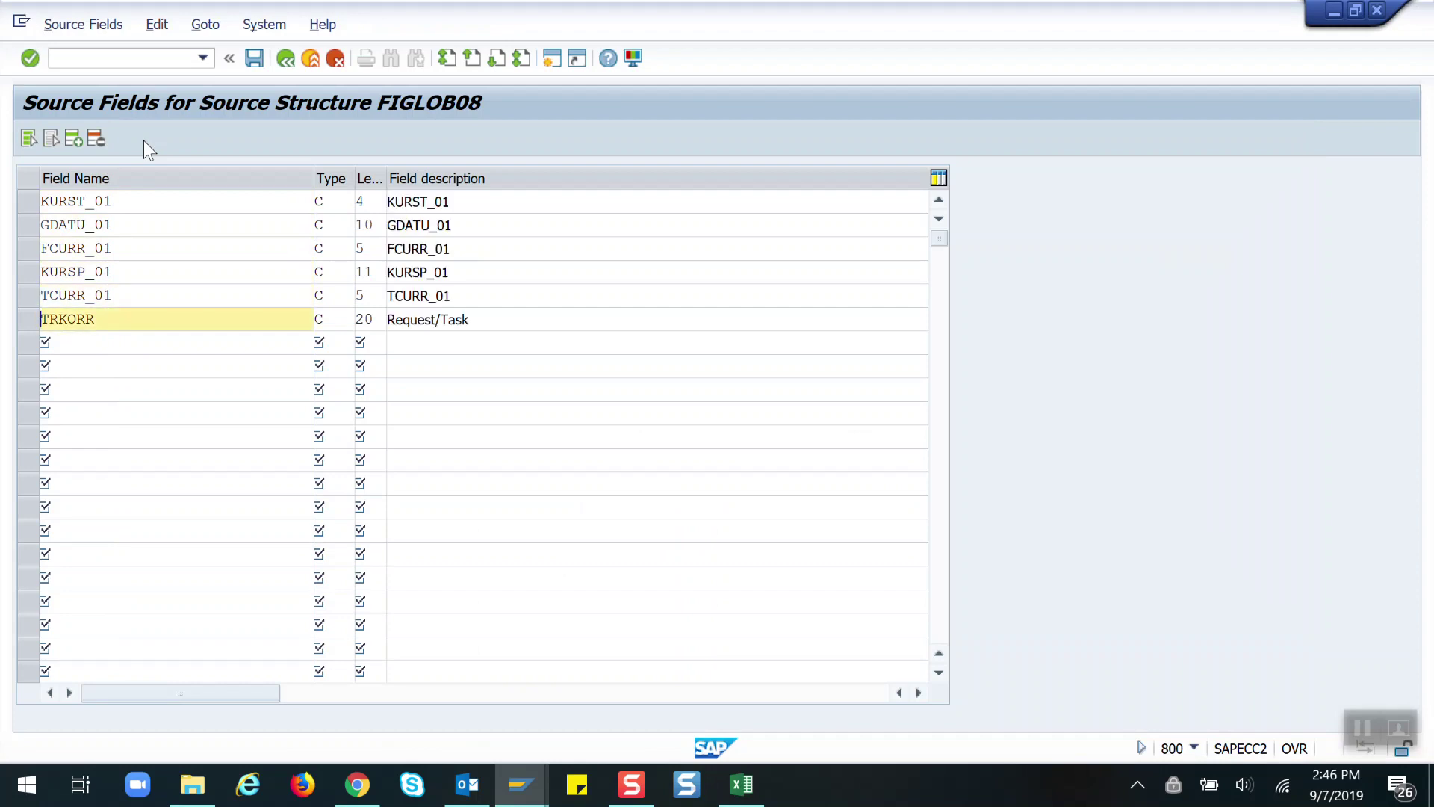
# Save the source fields of structure FIGLOB08 and return to the LSMW process steps
pyautogui.click(255, 58)
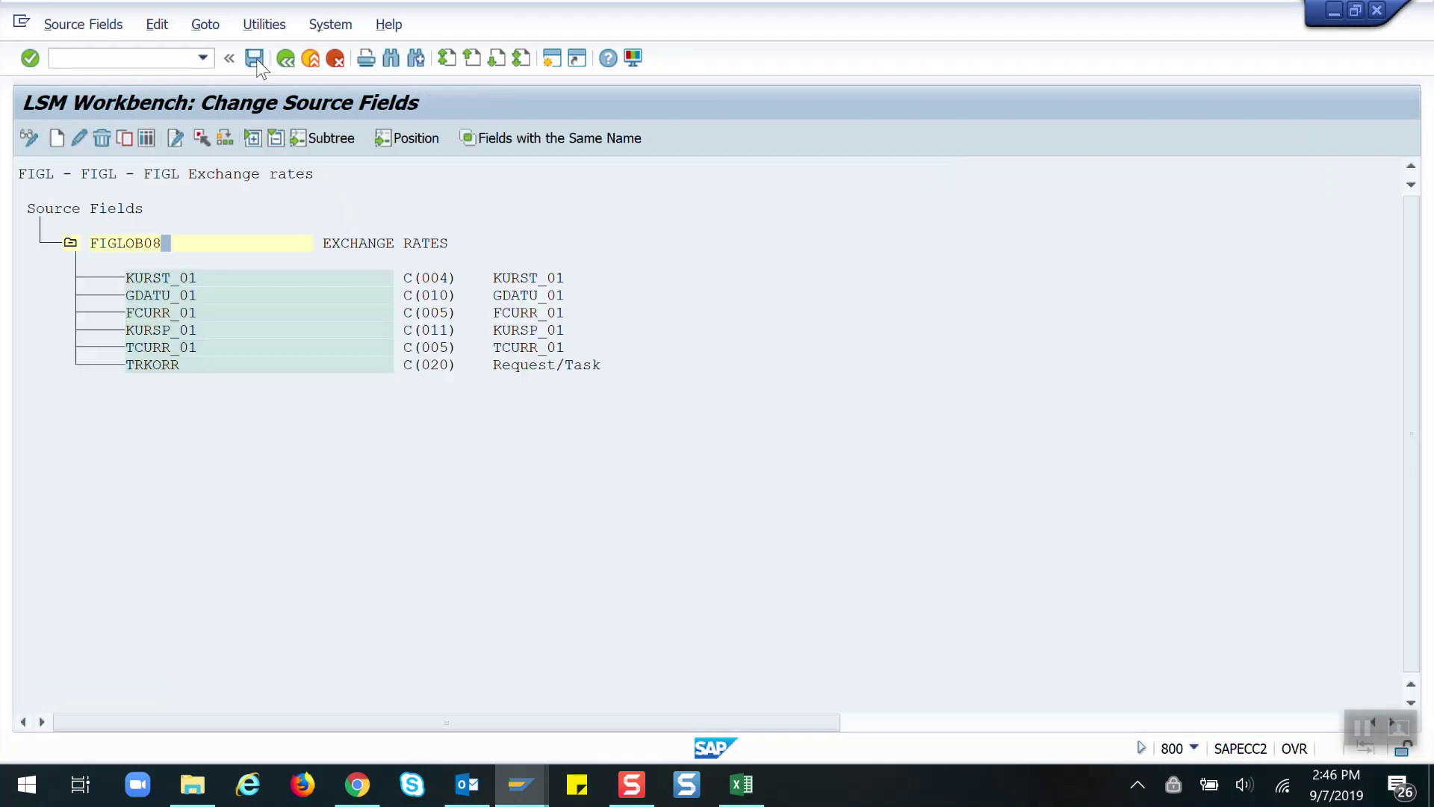
pyautogui.click(257, 60)
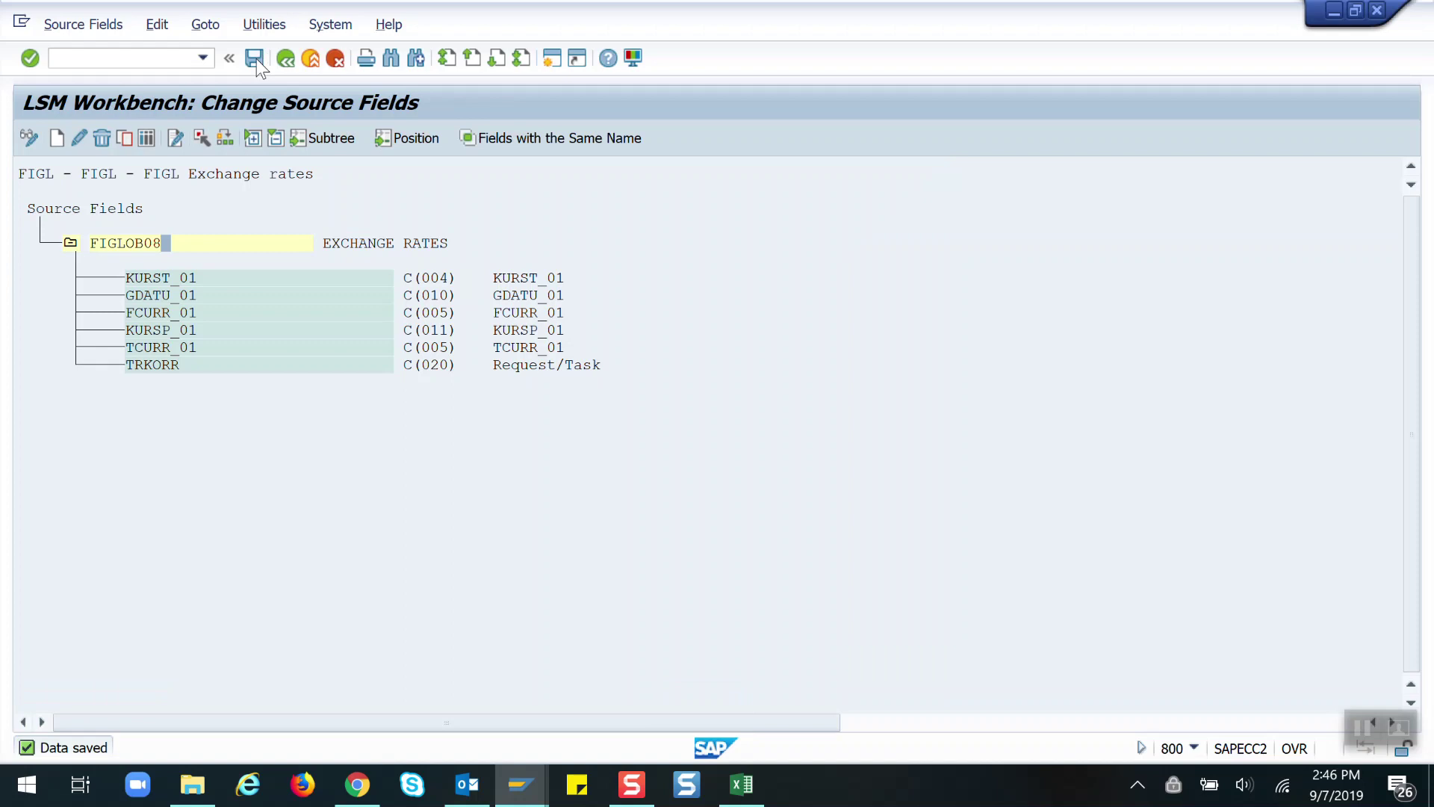
pyautogui.press('F3')
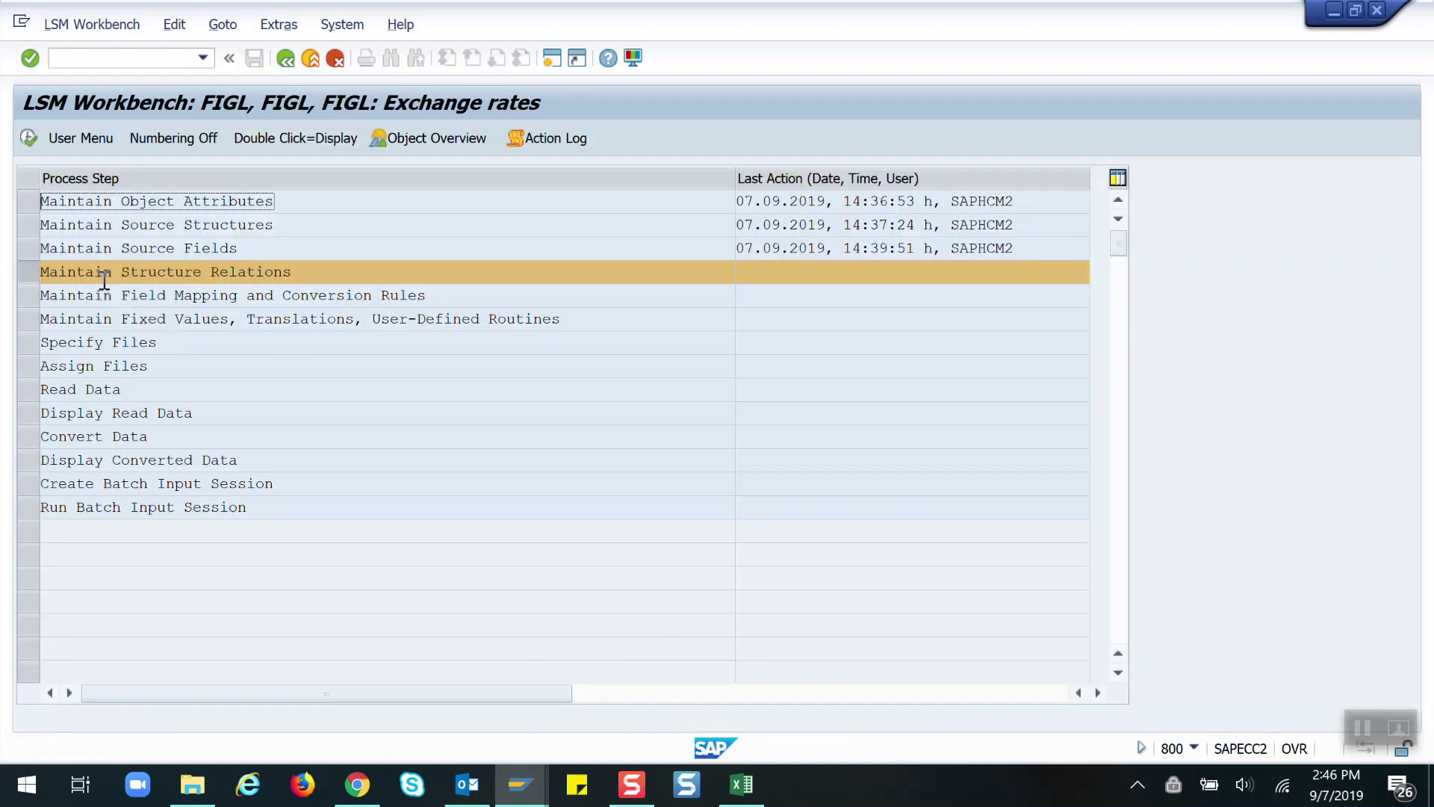
# Open Maintain Structure Relations in change mode, save the relation between FIOB088 and FIGLOB08, and return to the process steps
pyautogui.click(145, 275)
pyautogui.doubleClick(146, 275)
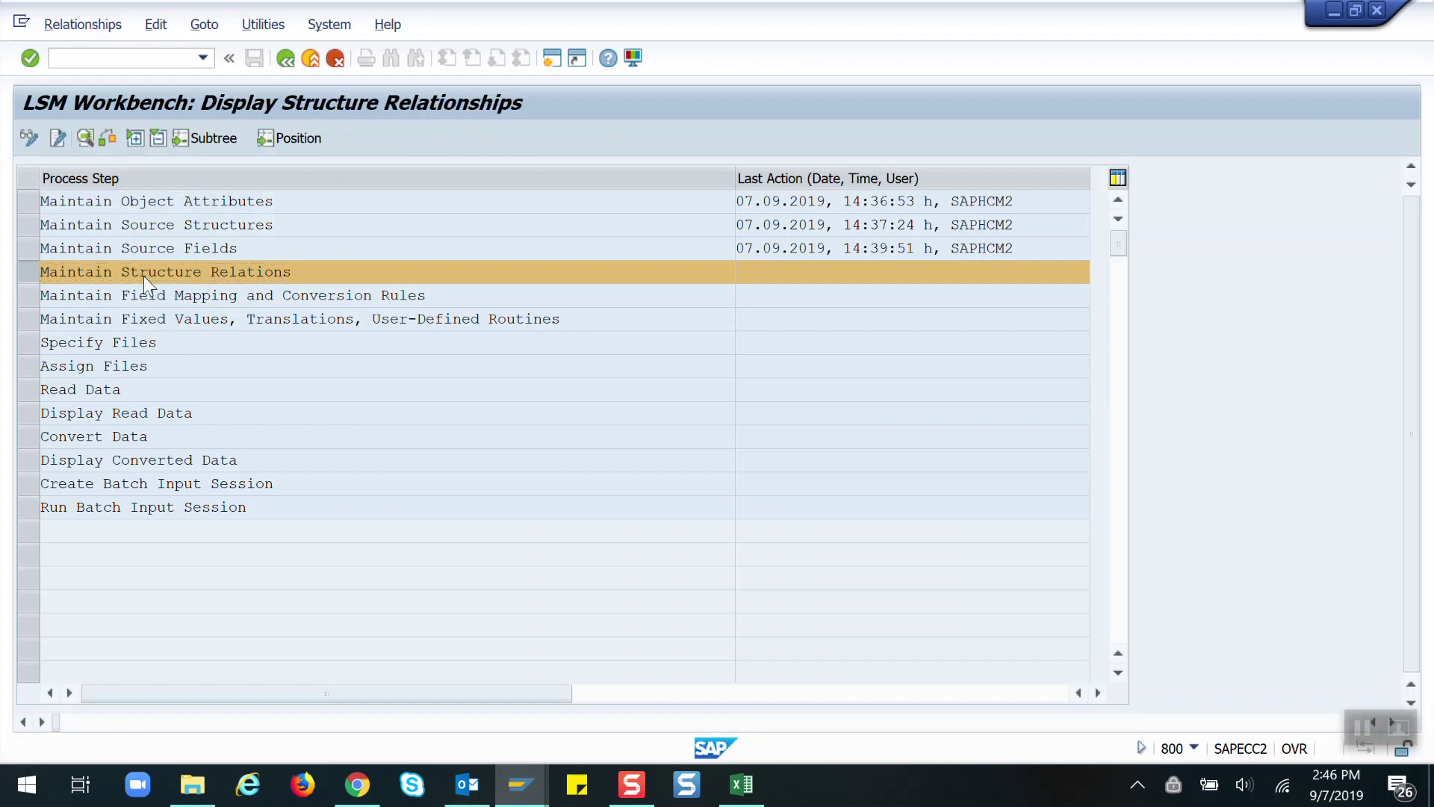
pyautogui.click(28, 140)
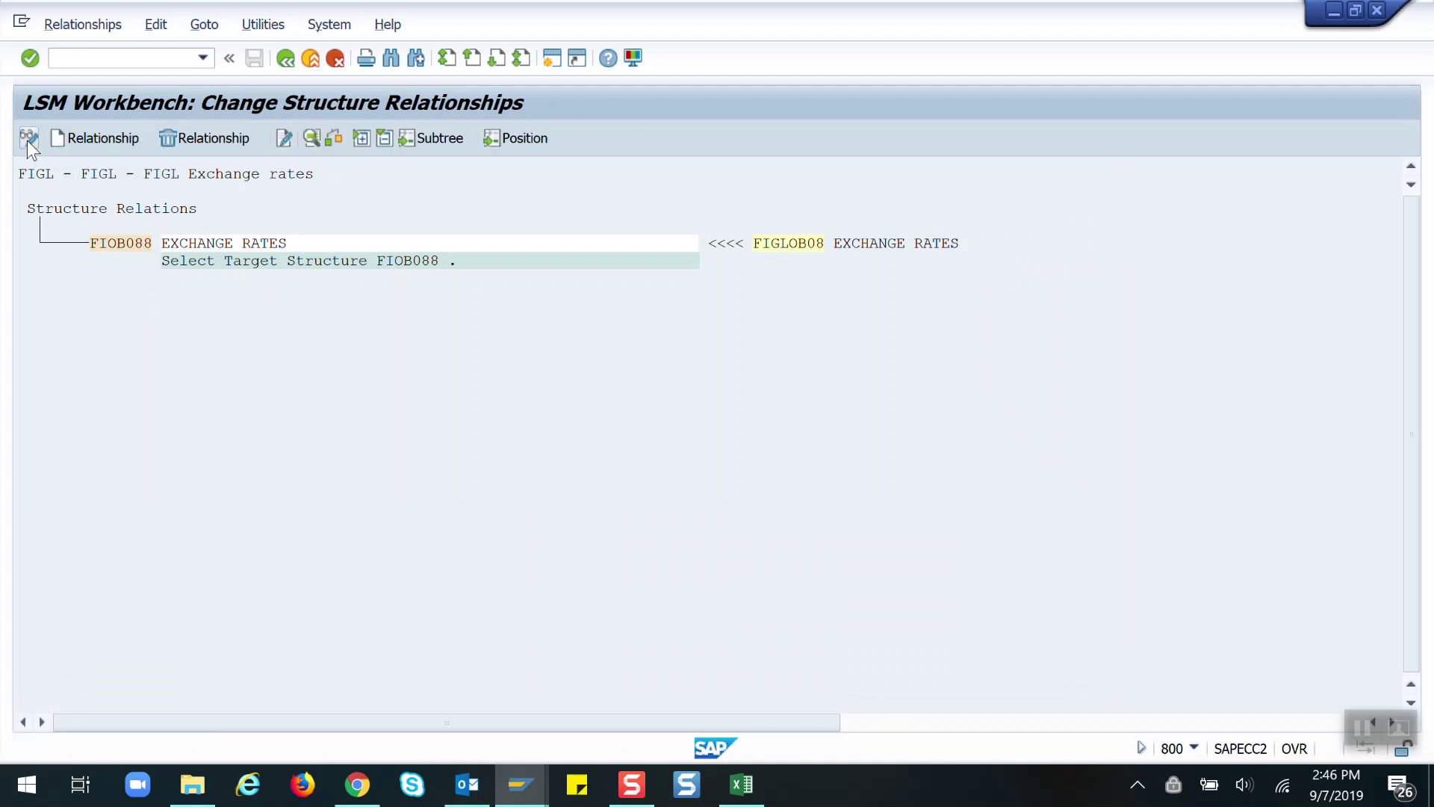
pyautogui.hotkey('ctrl', 's')
pyautogui.press('F3')
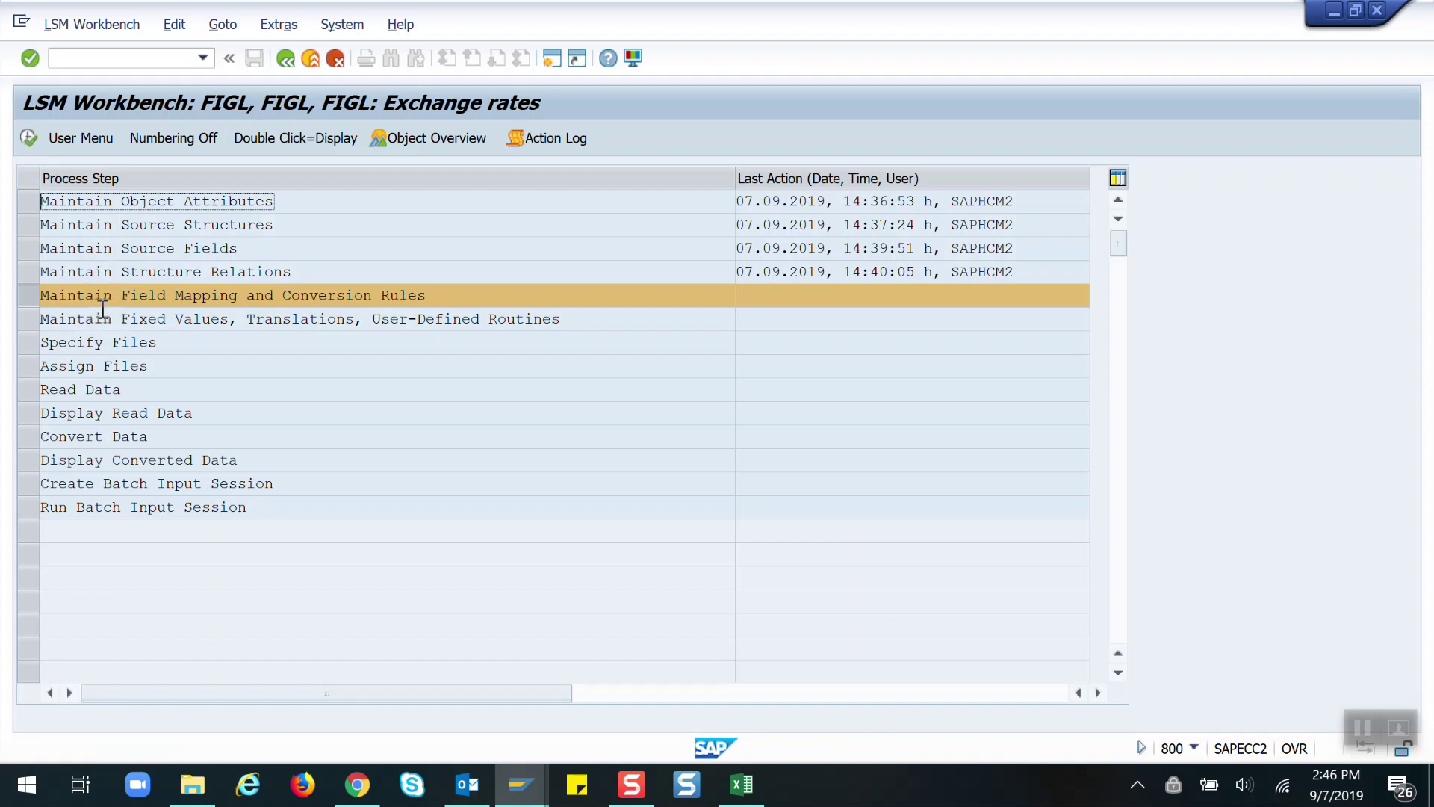
# Open the field mapping and conversion rules in change mode and start auto field mapping with the default settings
pyautogui.doubleClick(136, 300)
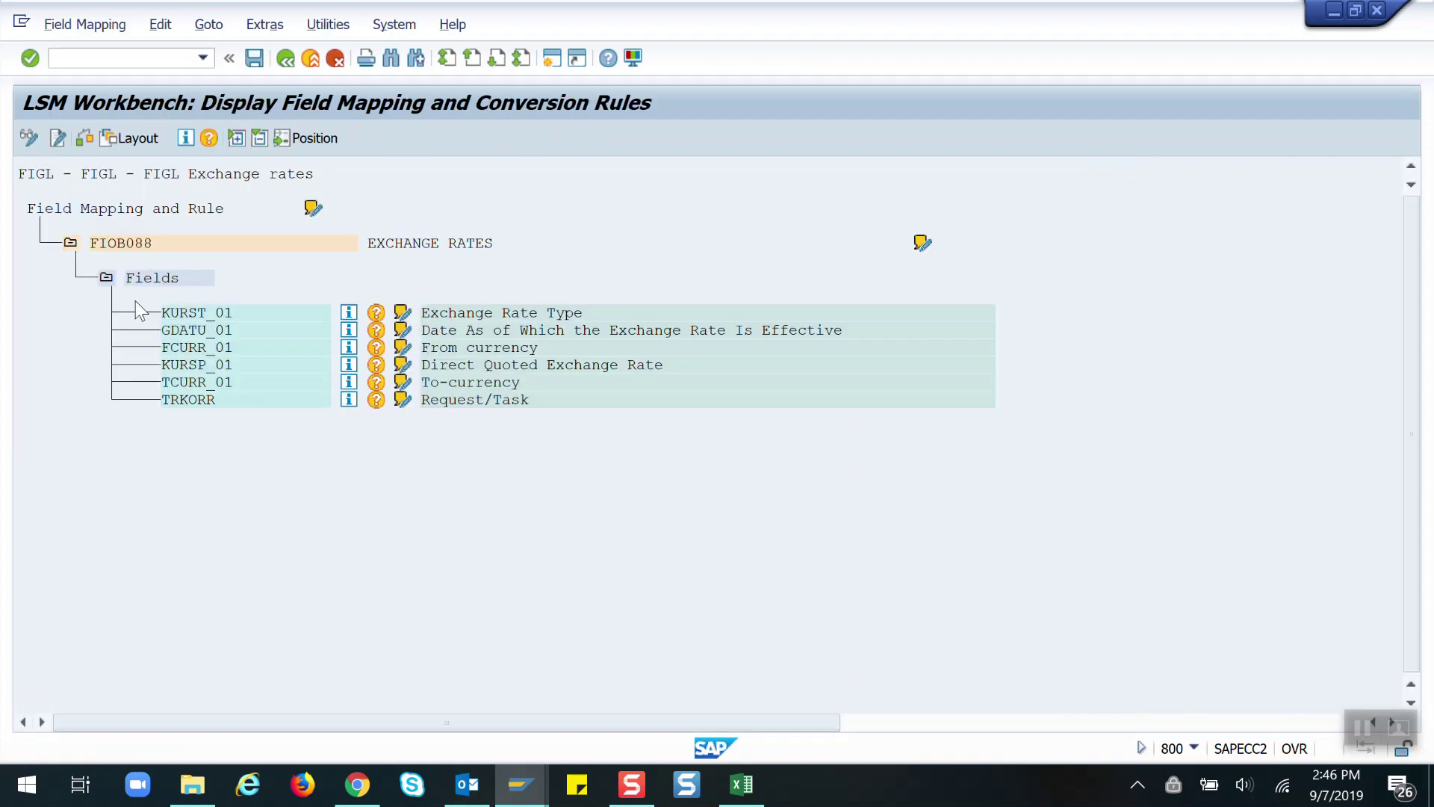
pyautogui.click(27, 139)
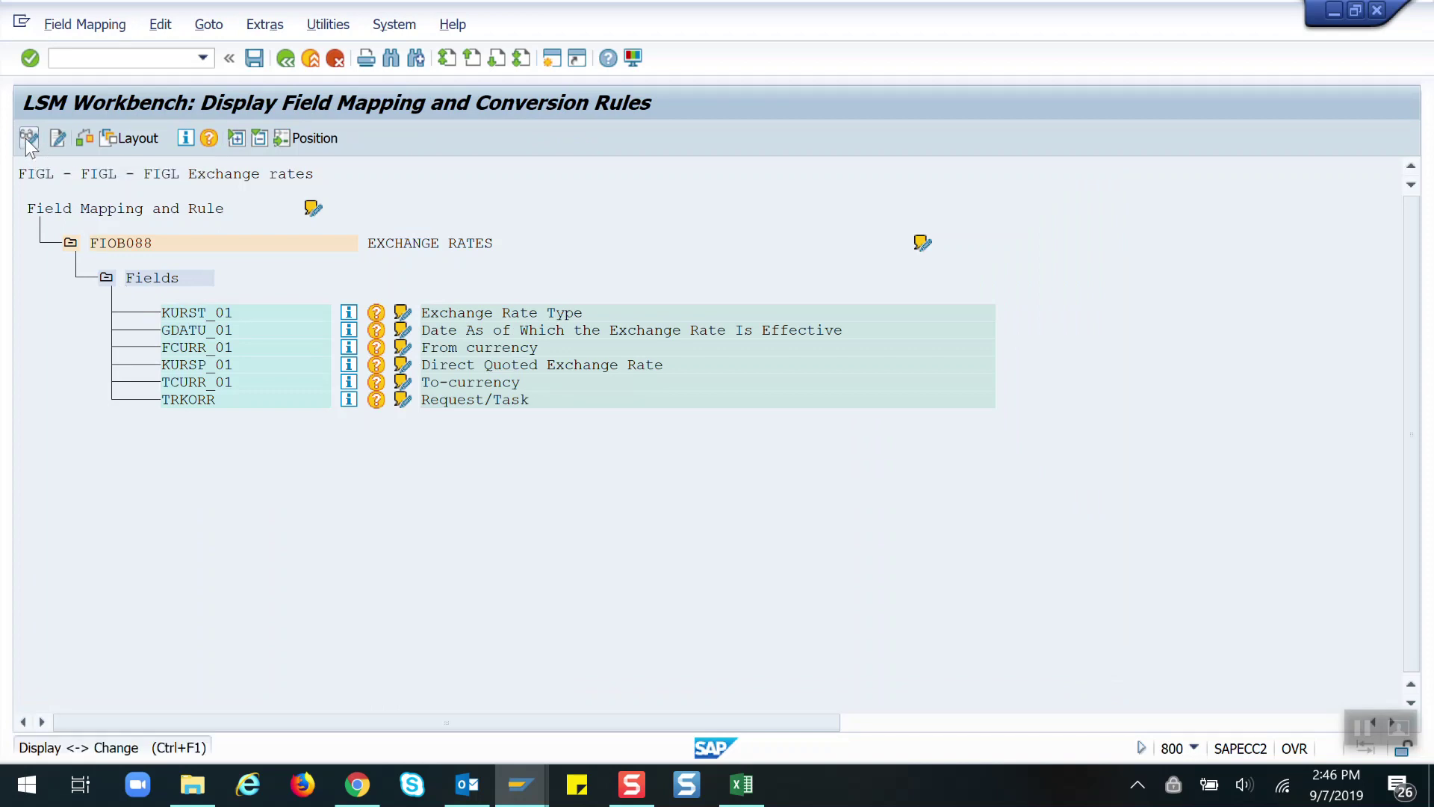
pyautogui.click(259, 30)
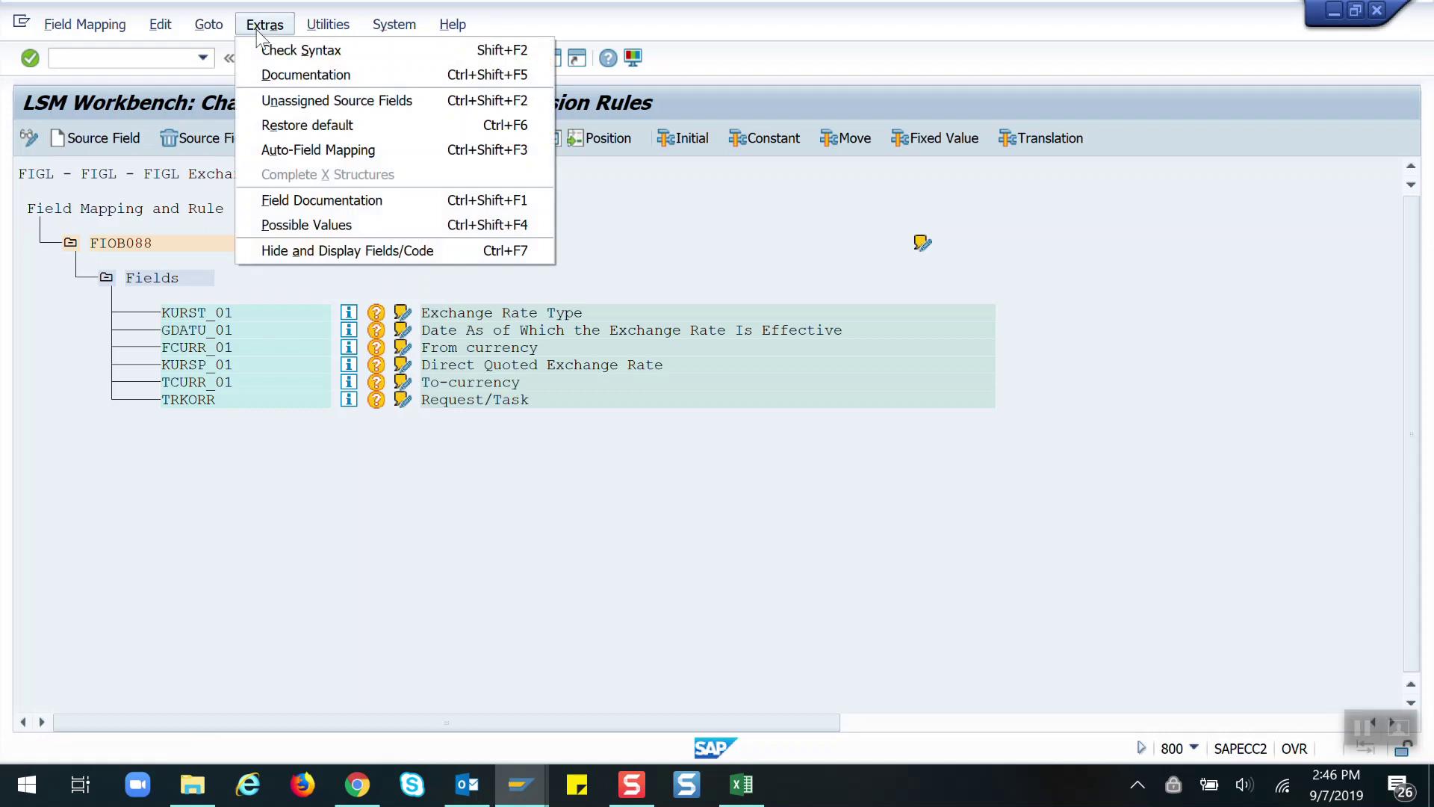
pyautogui.click(326, 151)
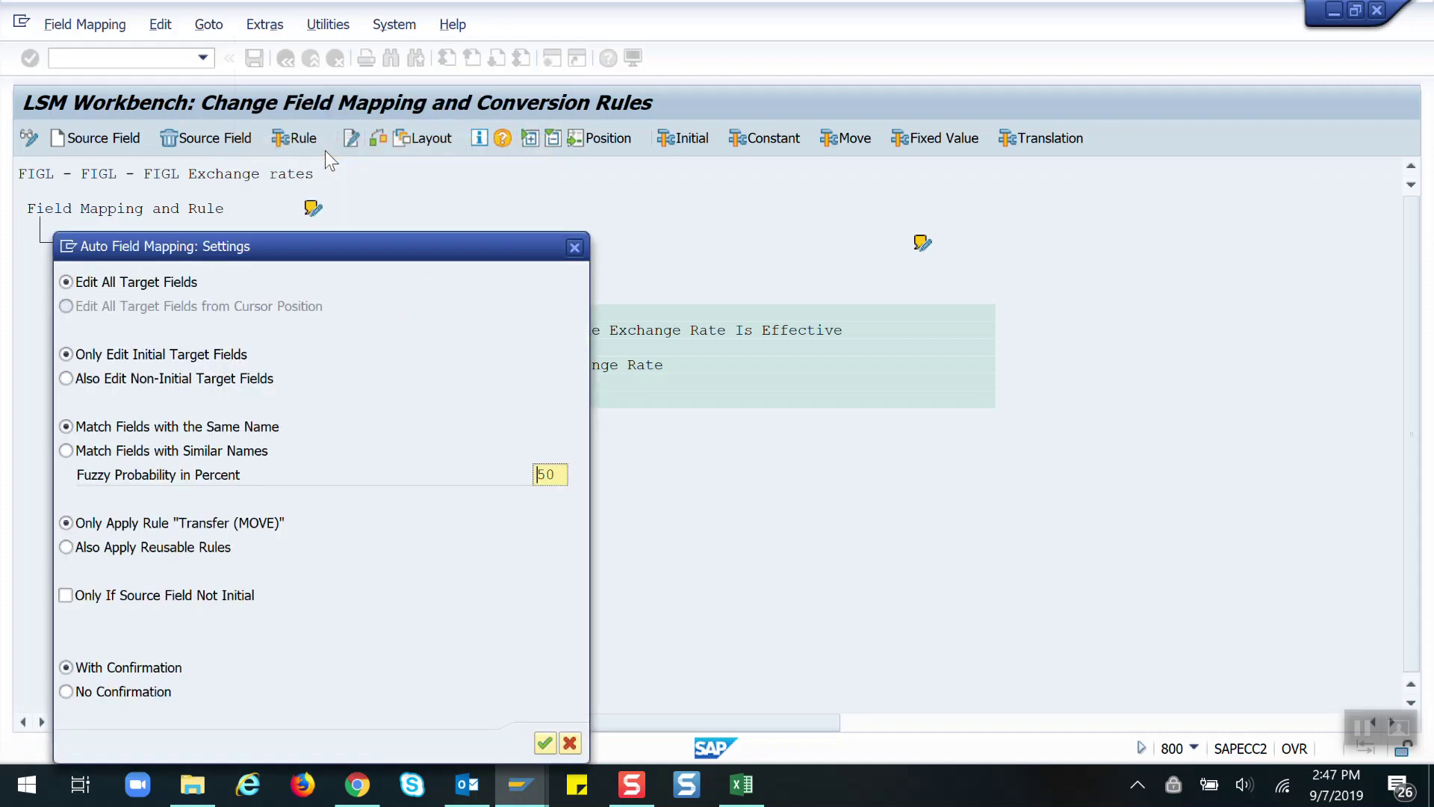
pyautogui.click(543, 742)
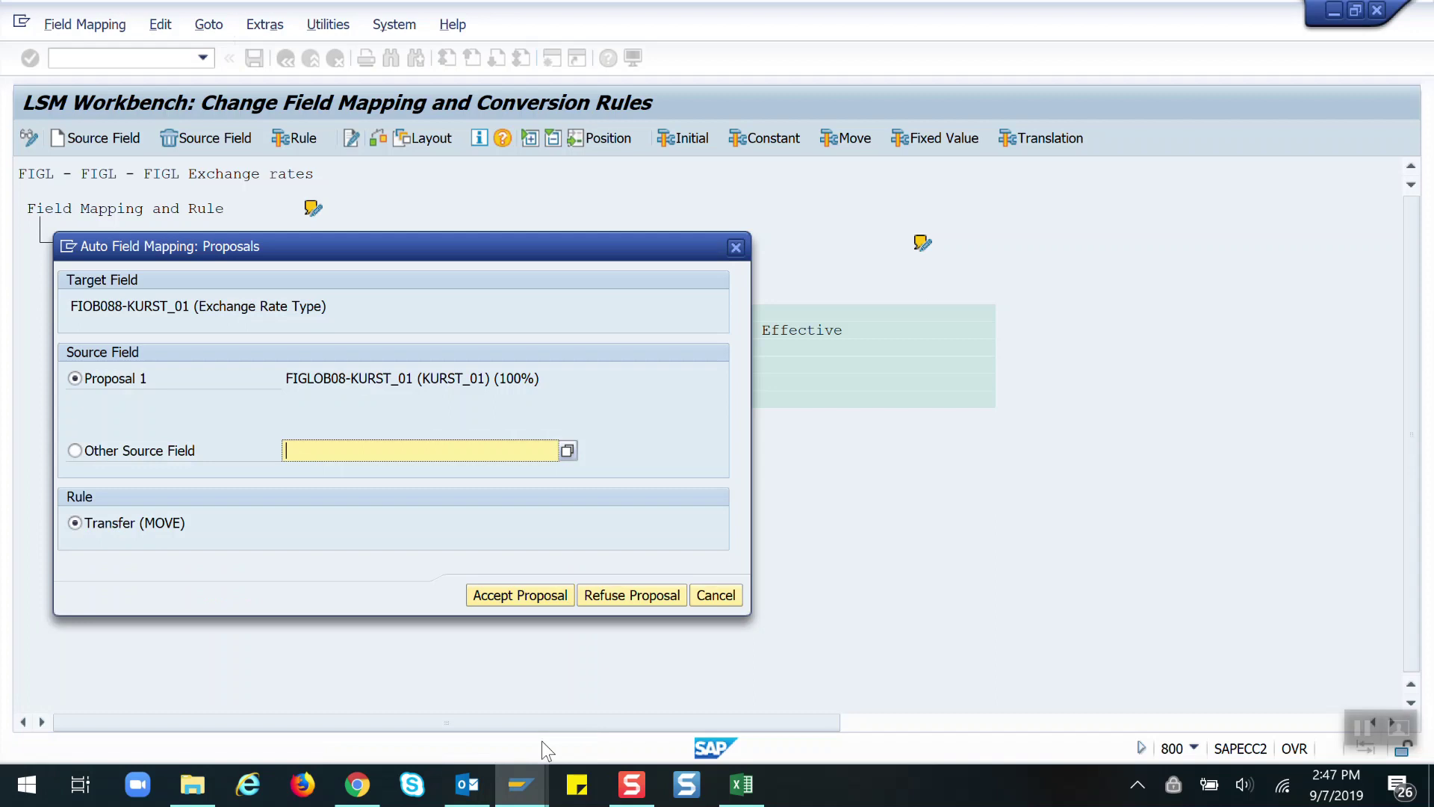
# Accept the auto-mapping proposals with the Transfer (MOVE) rule, save the field mapping and return to the process steps
pyautogui.press('Return')
pyautogui.press('Return')
pyautogui.press('Return')
pyautogui.press('Return')
pyautogui.press('Return')
pyautogui.press('Return')
pyautogui.press('Return')
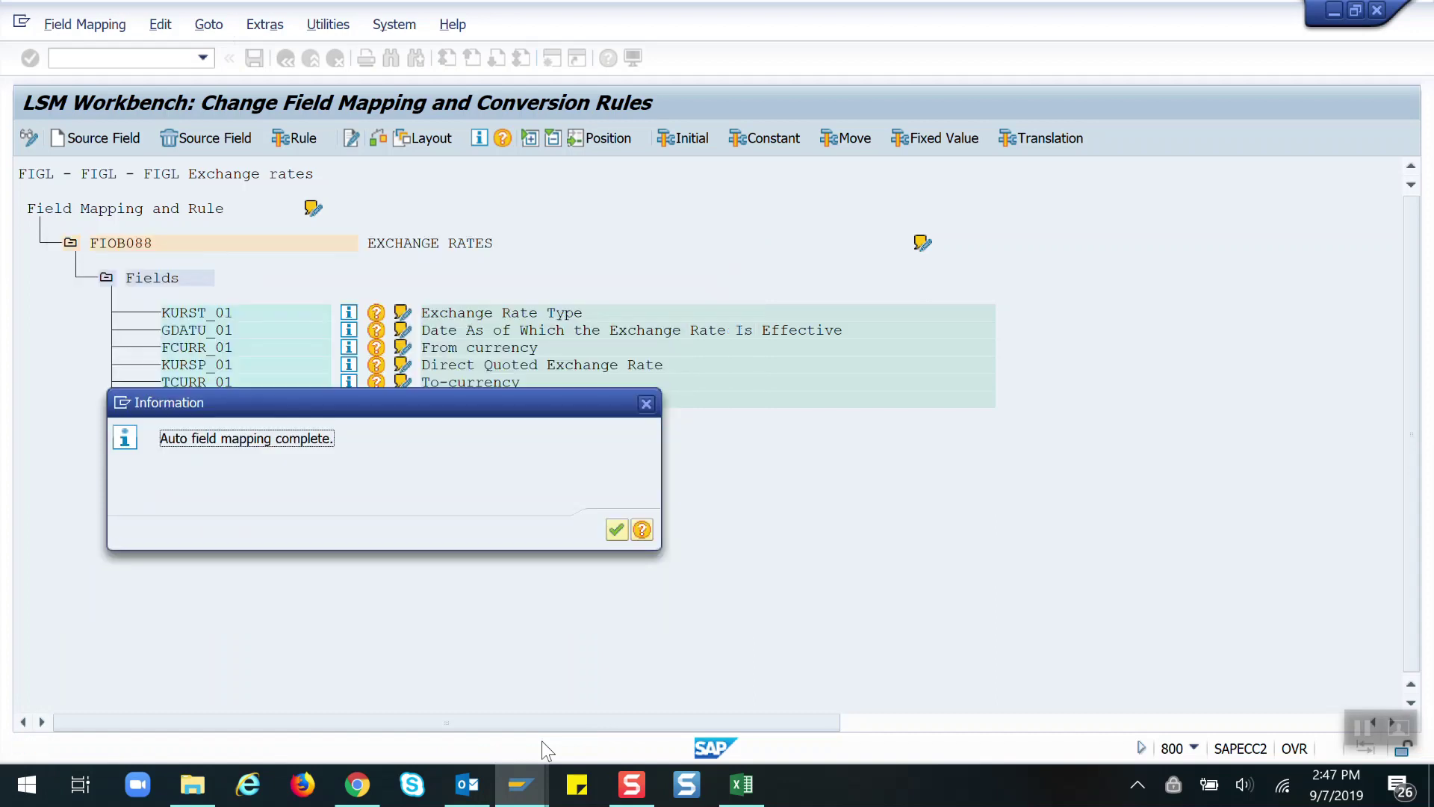
pyautogui.press('Return')
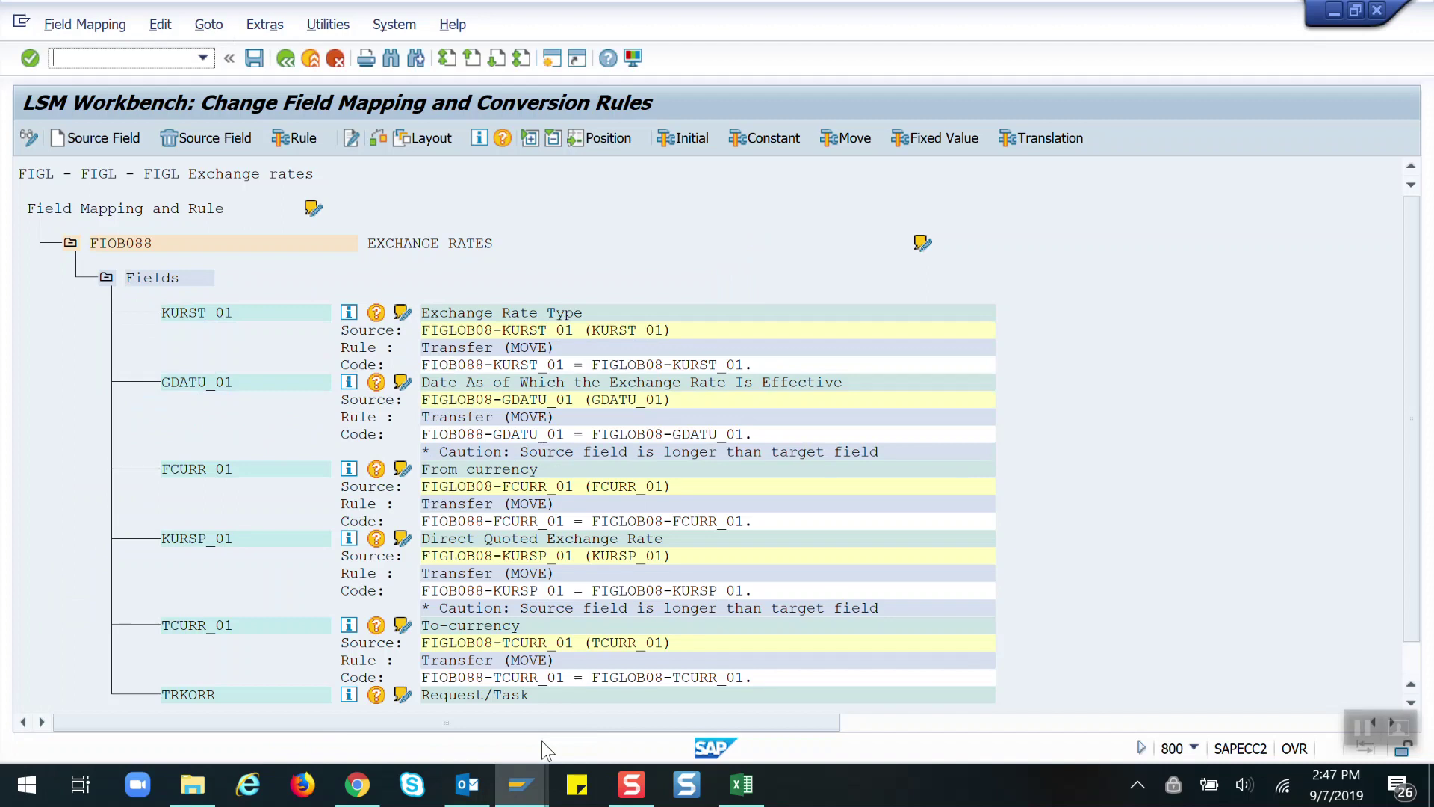
pyautogui.hotkey('ctrl', 's')
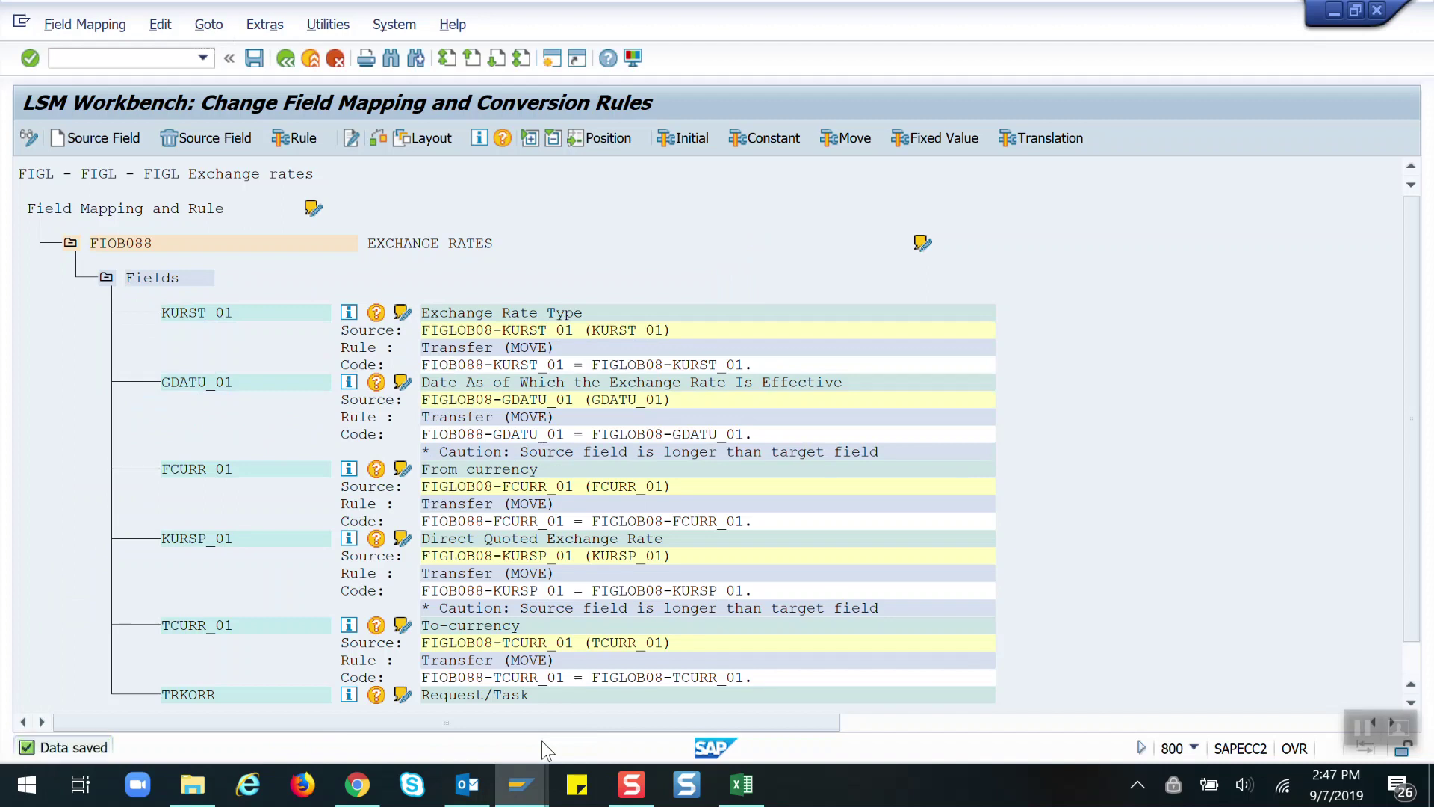
pyautogui.press('F3')
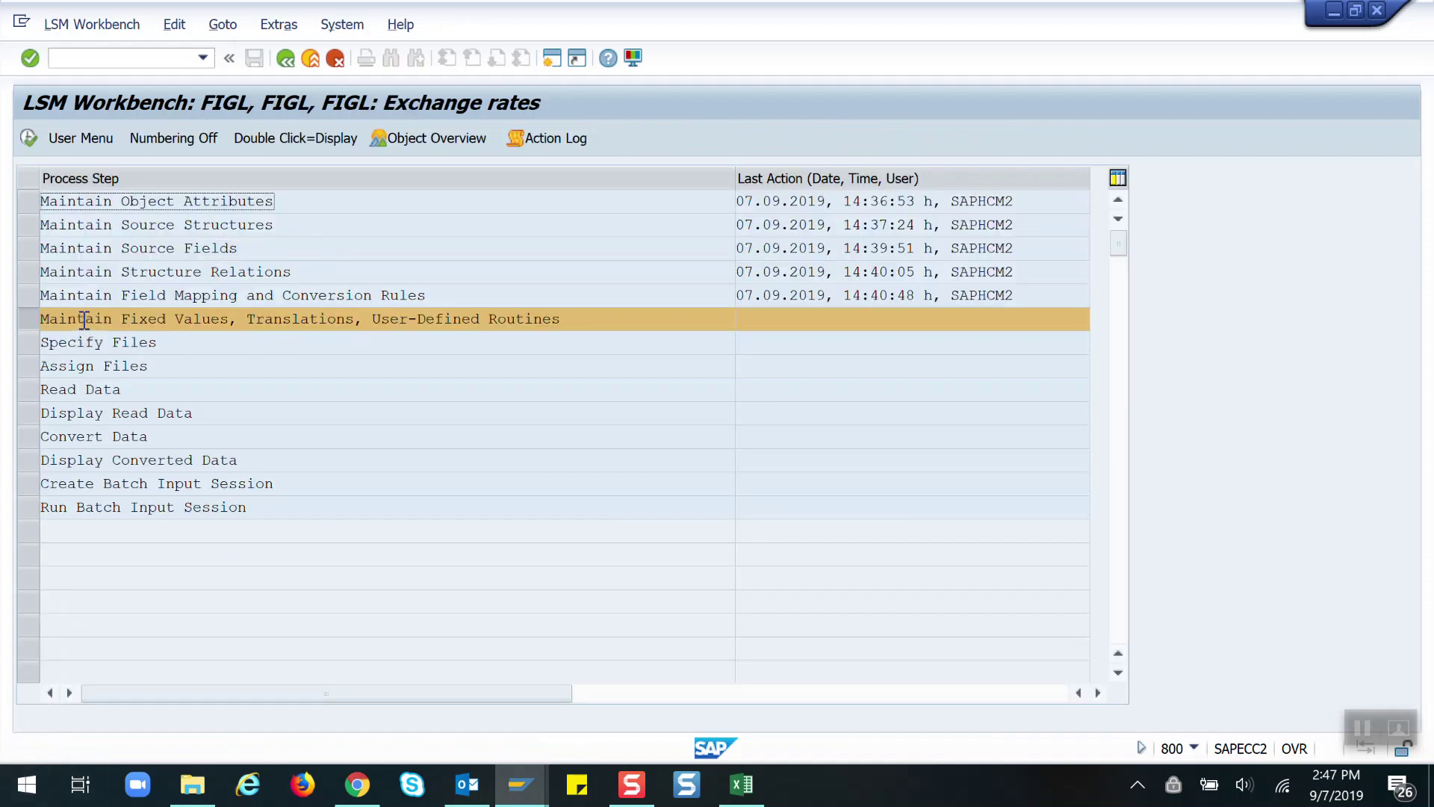
# Change project FIGL's description to "Exchange ratesS" in the fixed values, translations and user-defined routines, and return to the process steps
pyautogui.doubleClick(117, 319)
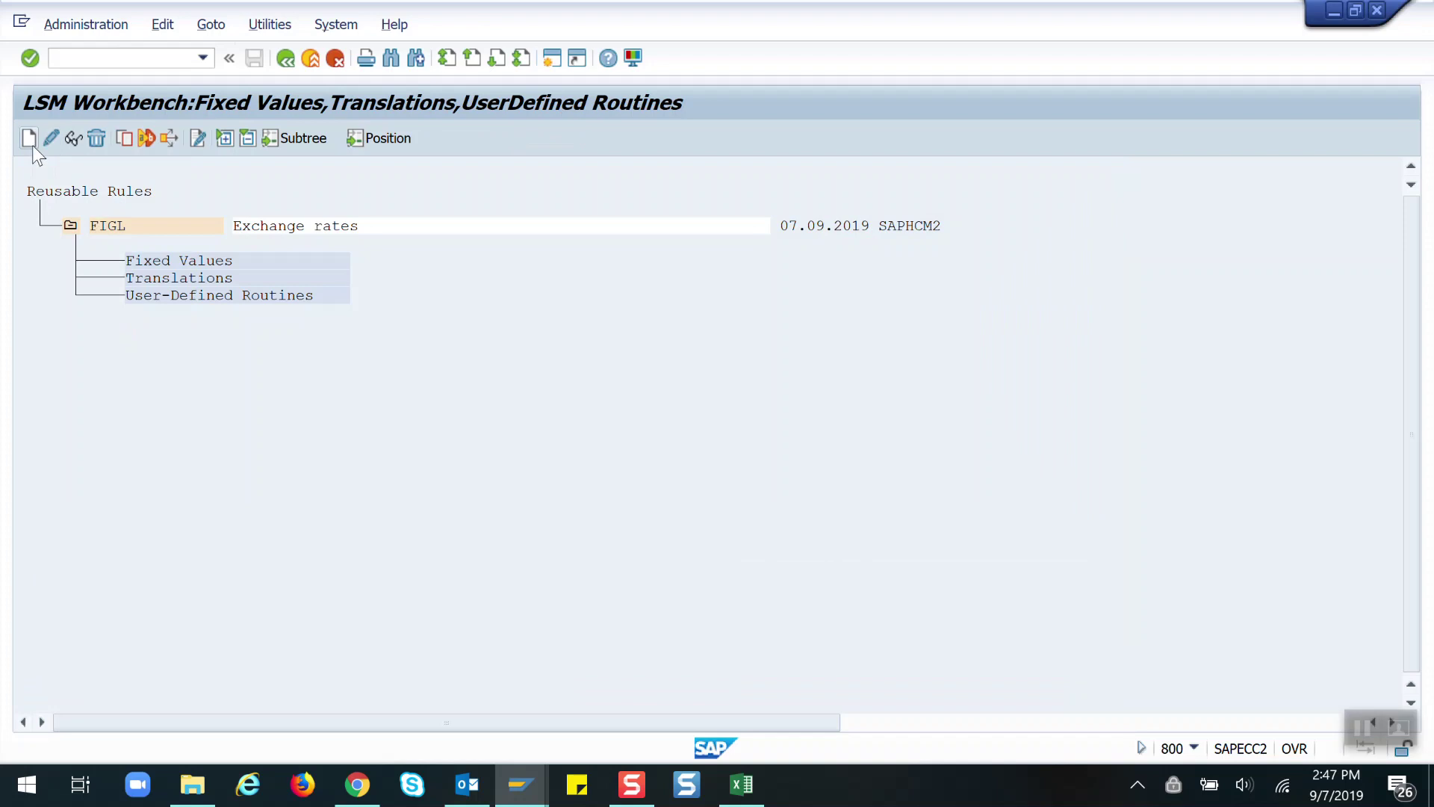
pyautogui.click(275, 226)
pyautogui.click(49, 139)
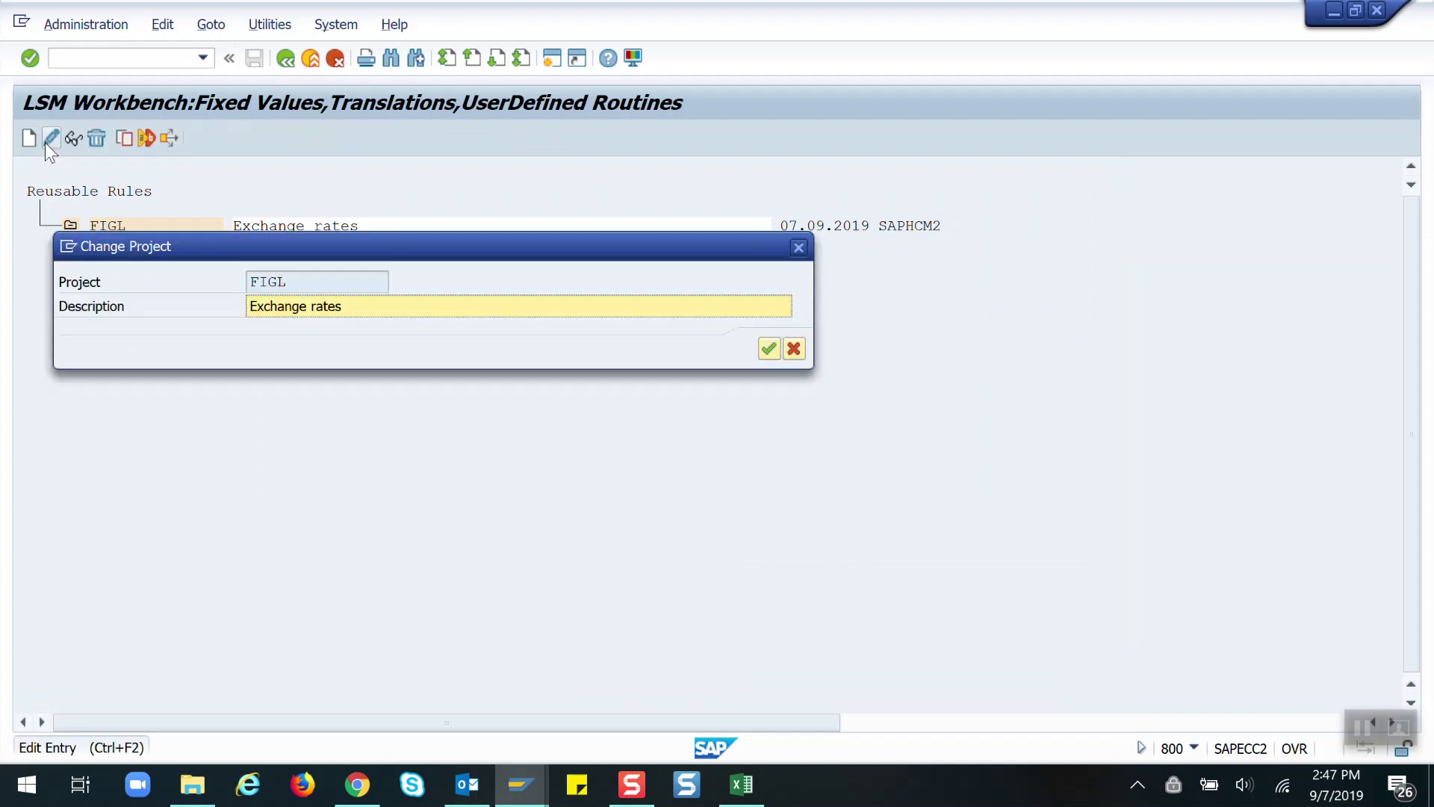
pyautogui.click(351, 307)
pyautogui.write('S')
pyautogui.press('Return')
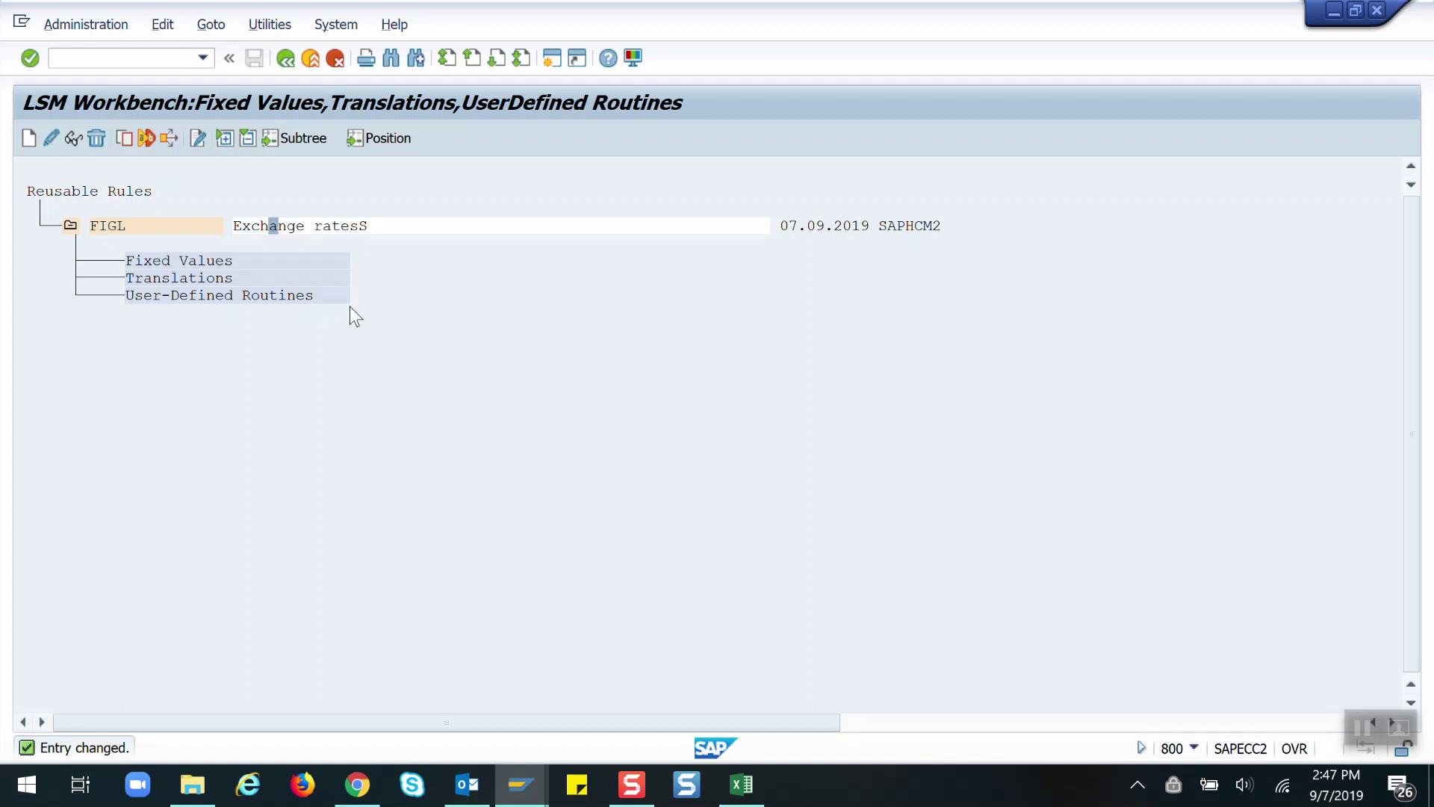
pyautogui.press('F3')
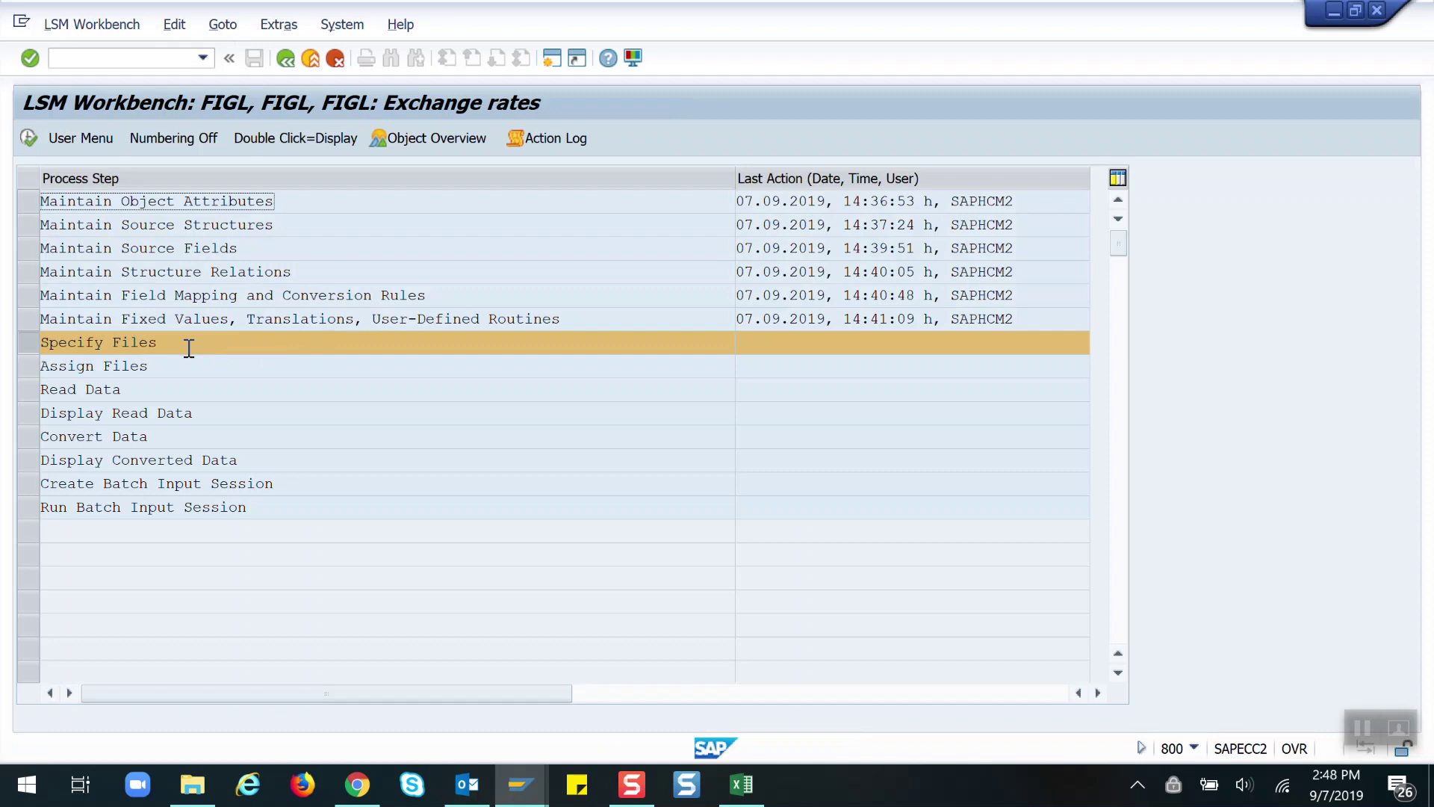
# Switch to the Book1 workbook in Excel and examine the exchange rate data in columns A to F
pyautogui.hotkey('alt', 'Tab')
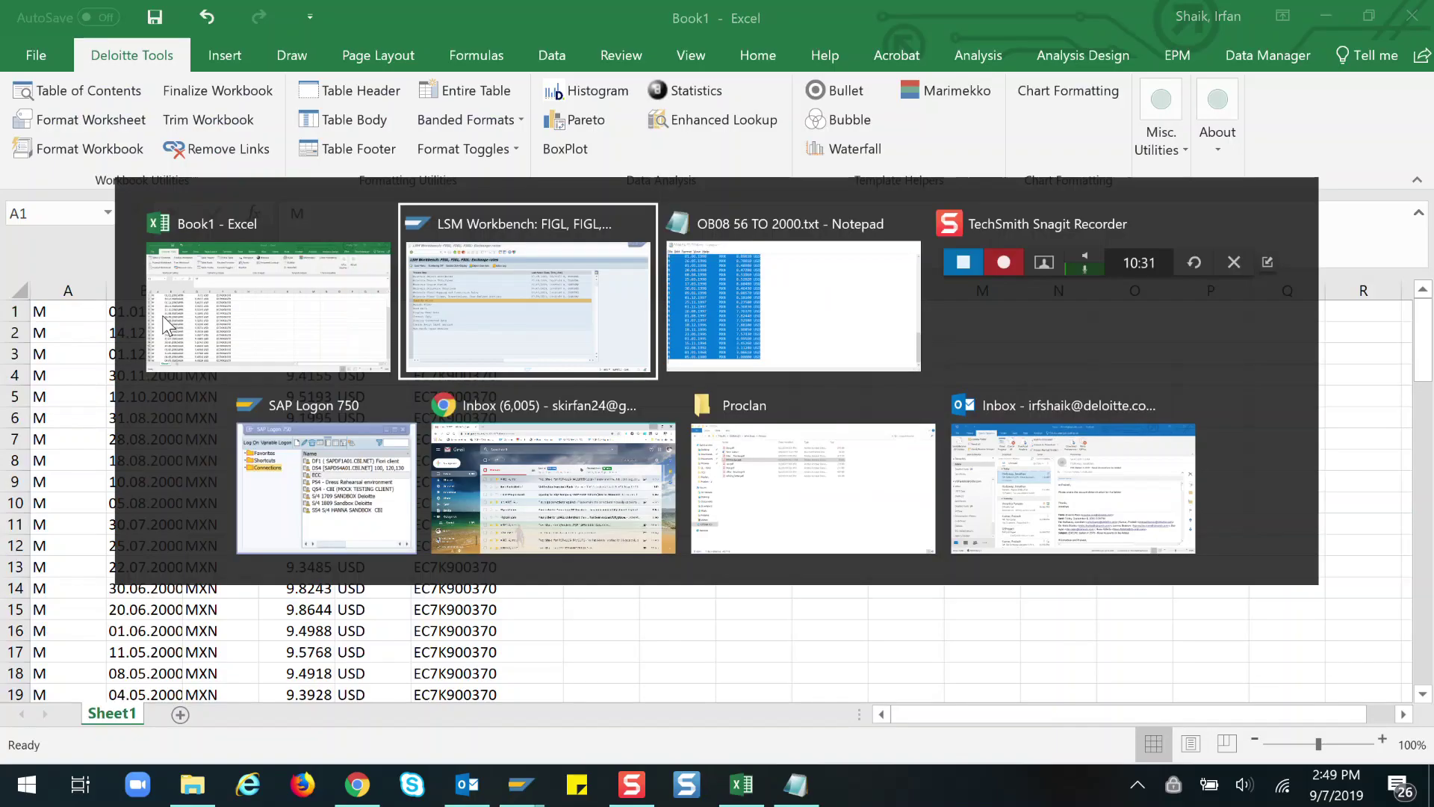
pyautogui.click(164, 321)
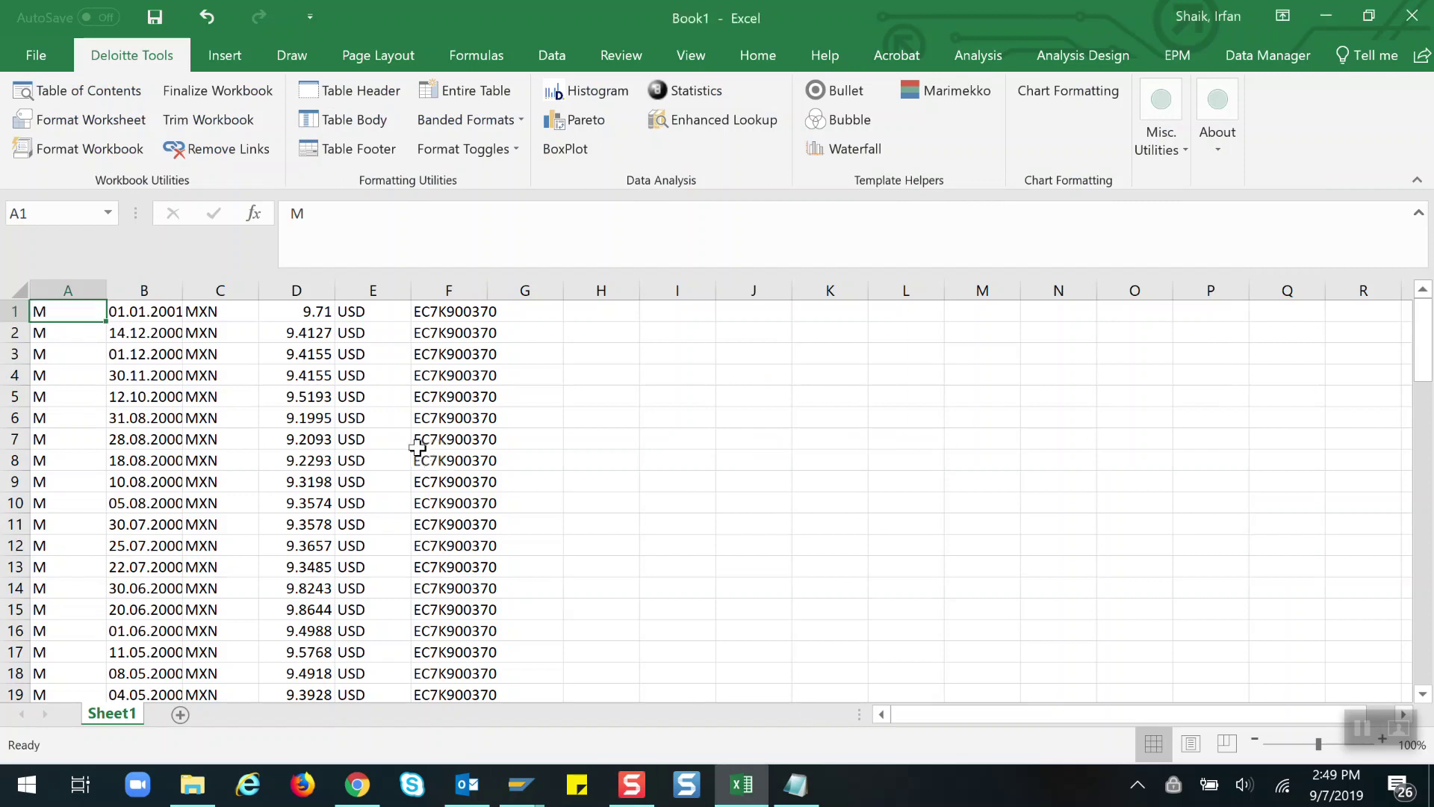
pyautogui.hotkey('ctrl', 'shift', 'Down')
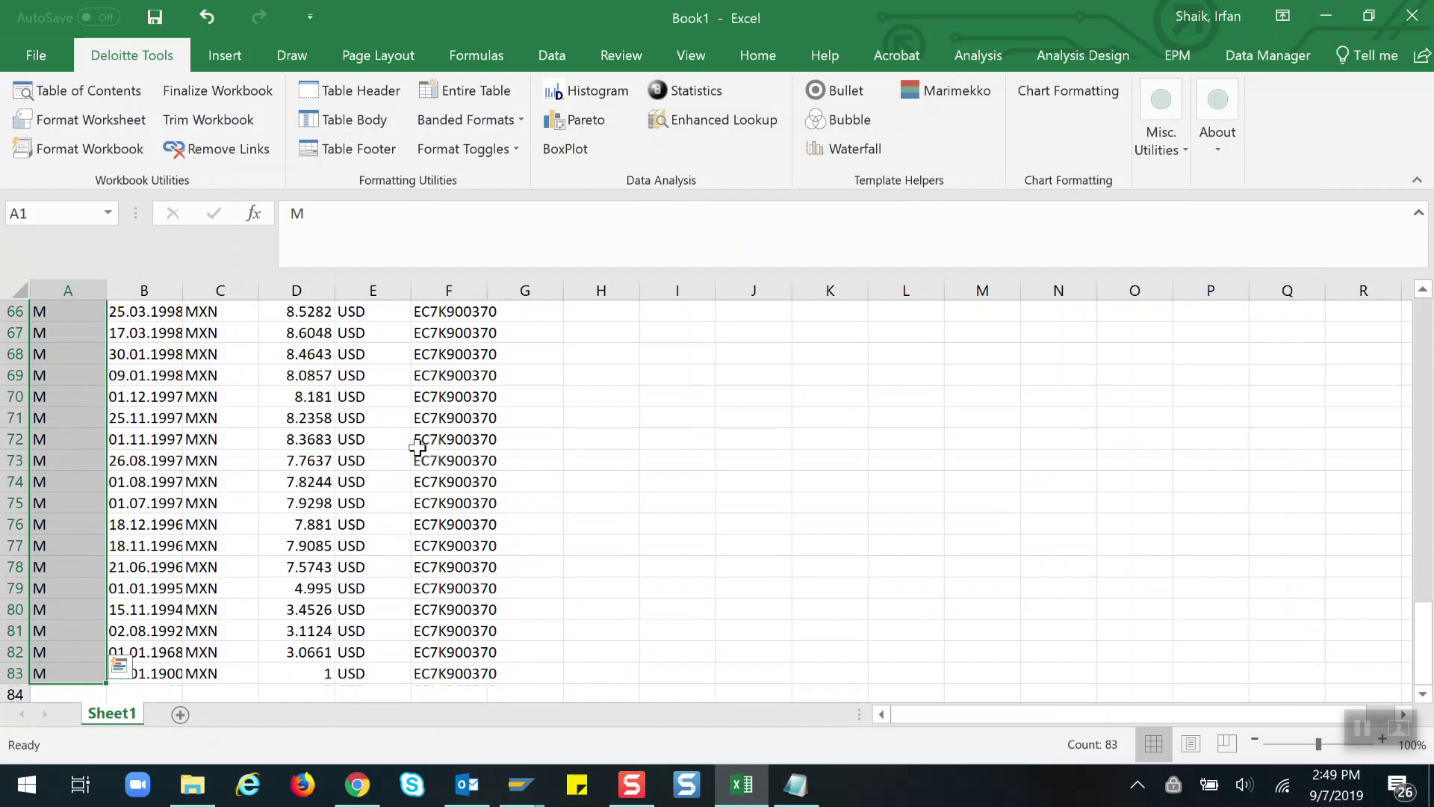
pyautogui.hotkey('ctrl', 'Home')
pyautogui.press('Down')
pyautogui.press('Up')
pyautogui.press('Down')
pyautogui.press('Right')
pyautogui.press('Right')
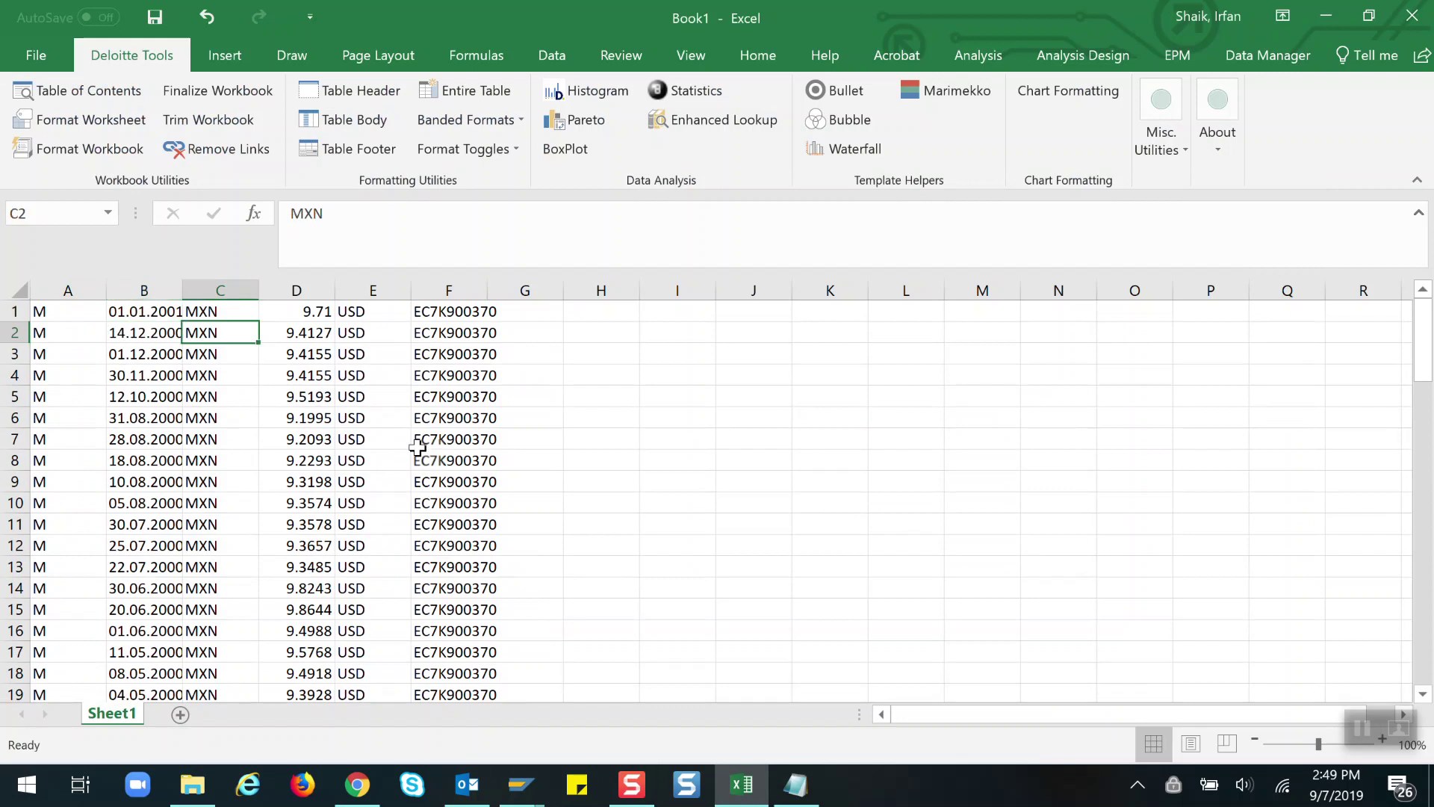
pyautogui.press('Right')
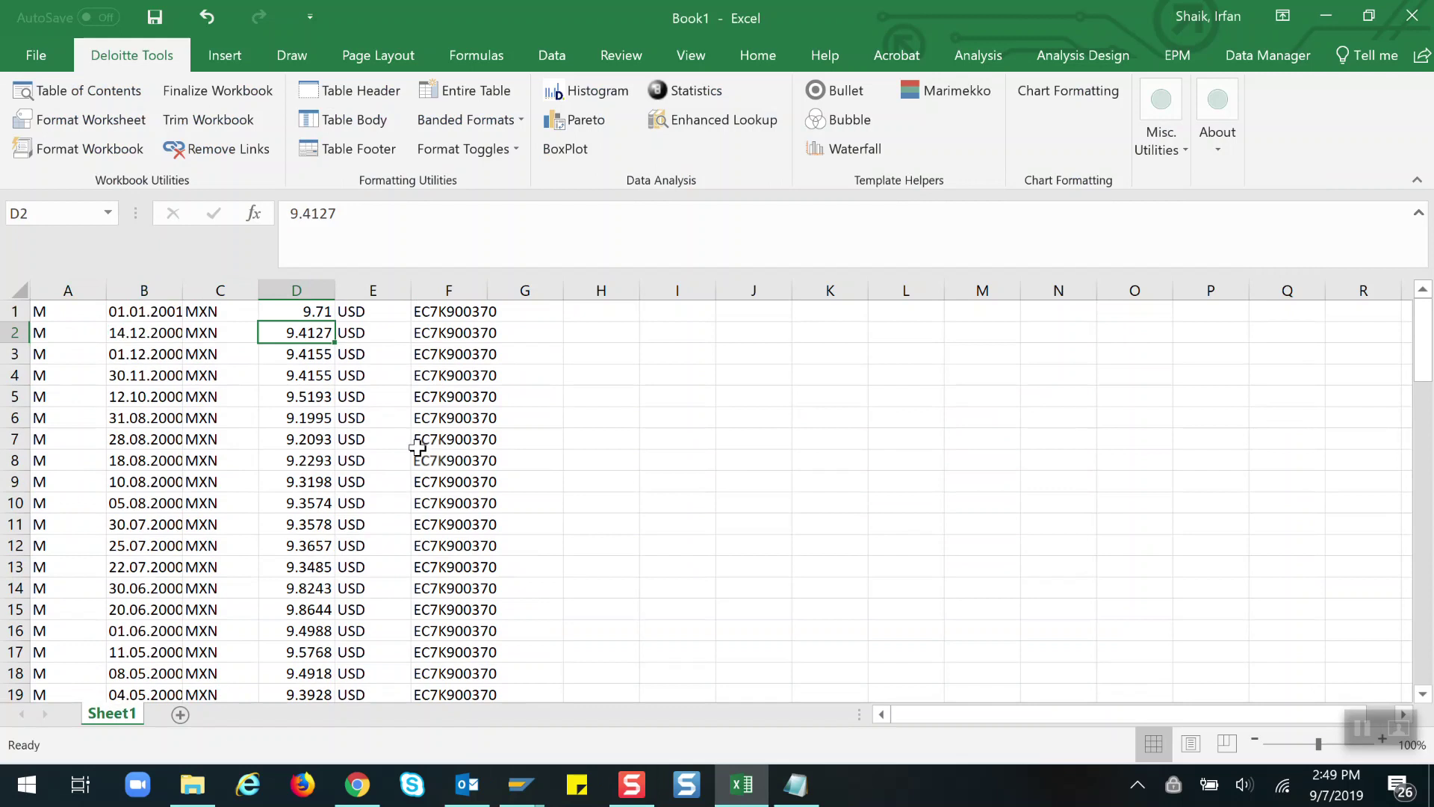
pyautogui.press('Right')
pyautogui.press('Right')
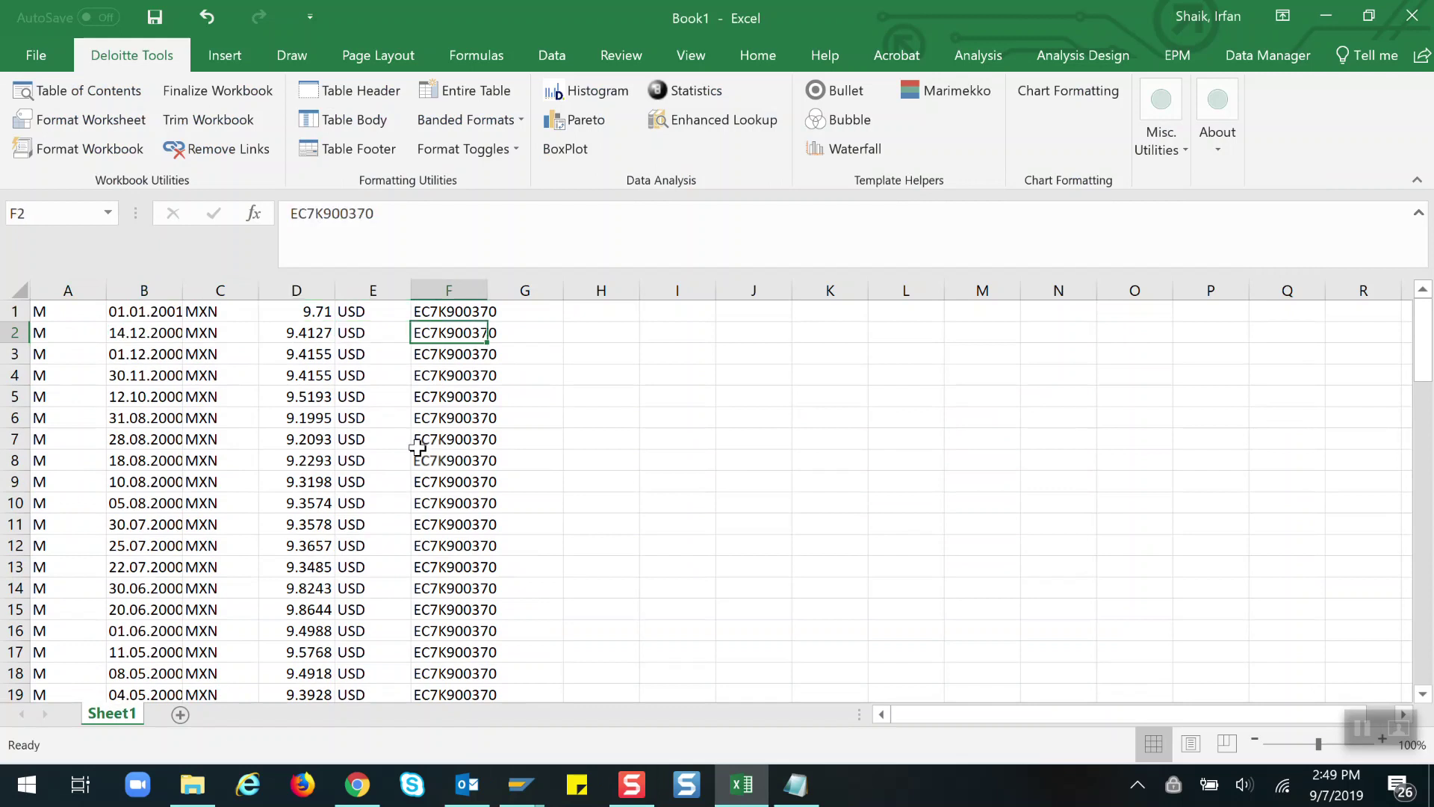
pyautogui.press('Left')
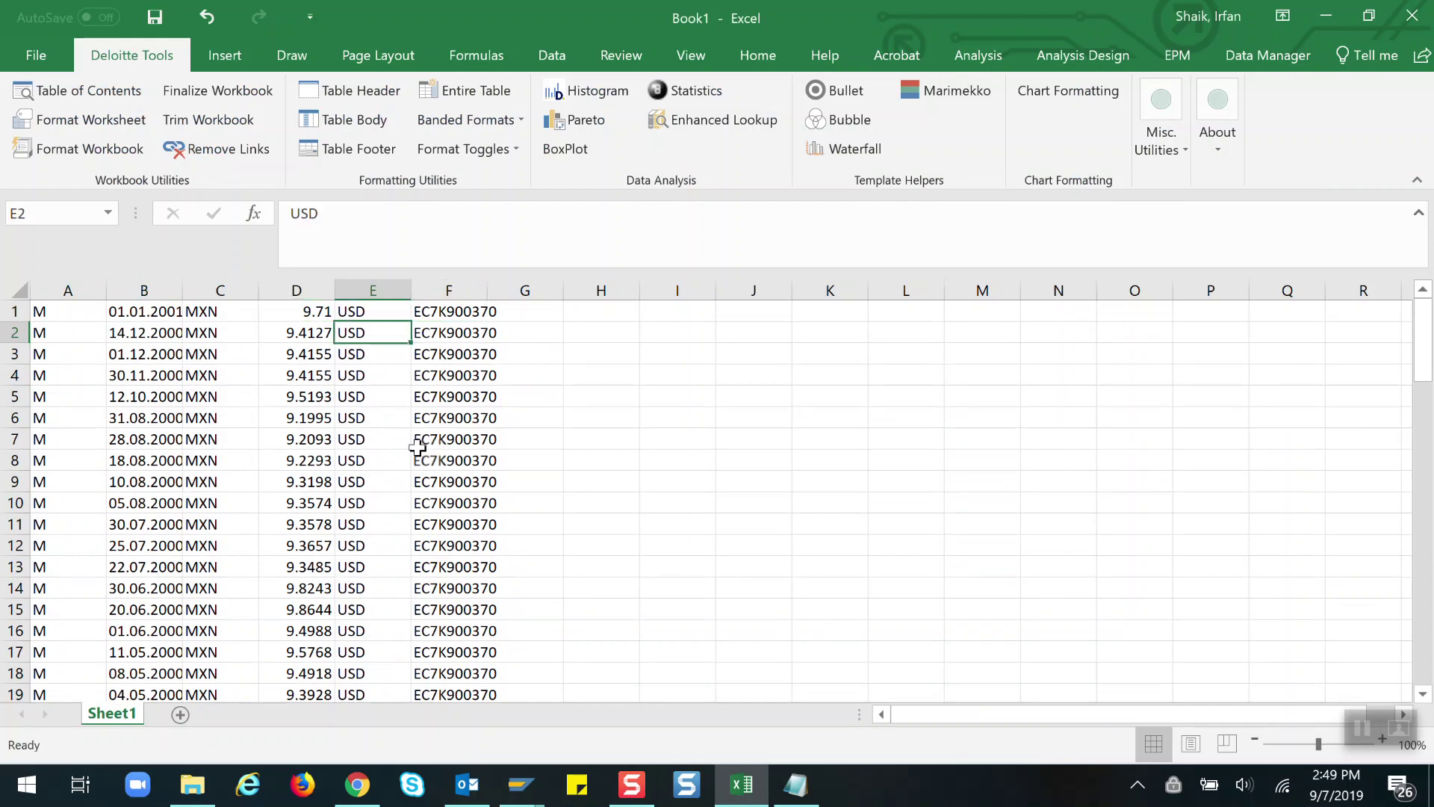
pyautogui.press('Home')
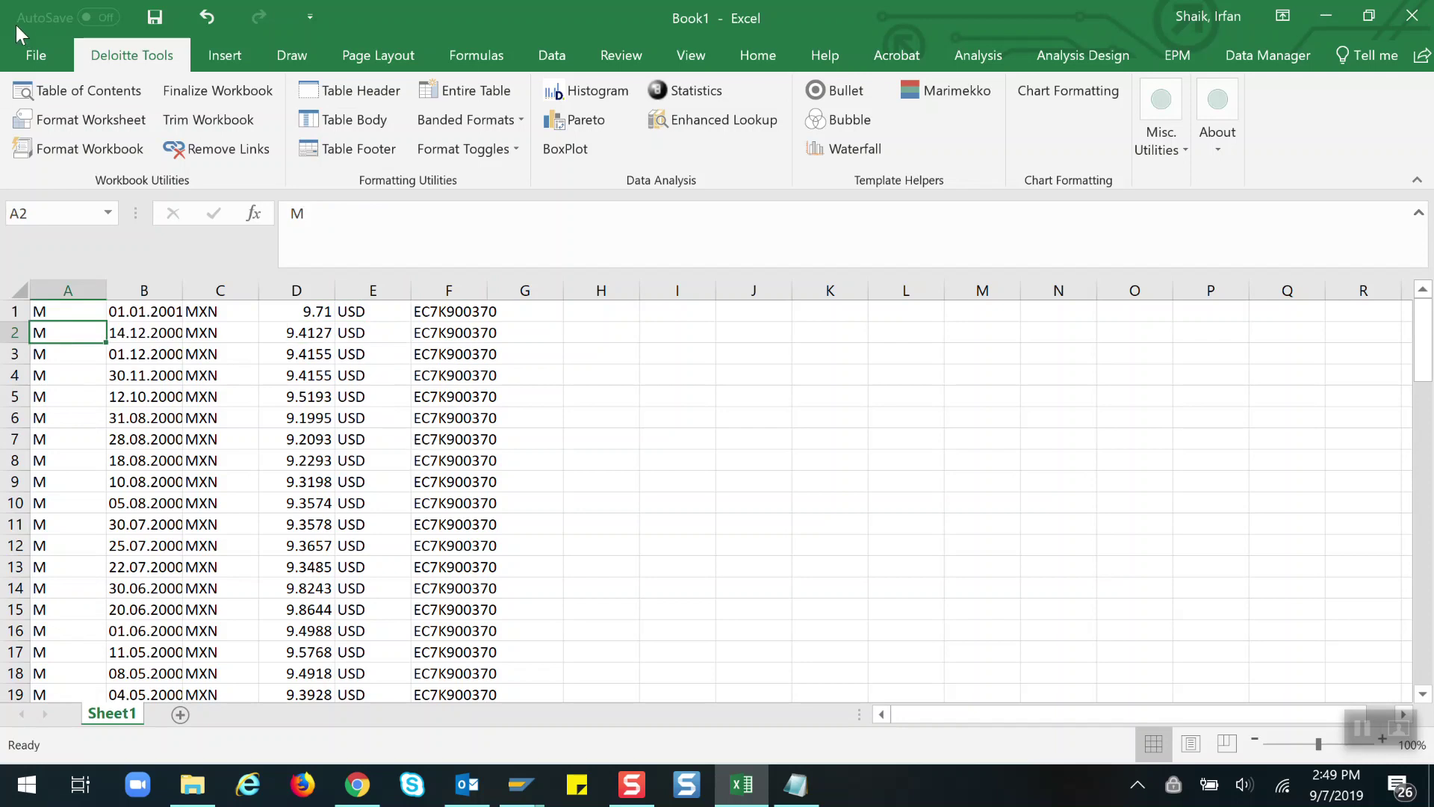
# Save the exchange rate workbook to the Desktop as Book1.txt in Text (Tab delimited) format and close the workbook
pyautogui.click(30, 52)
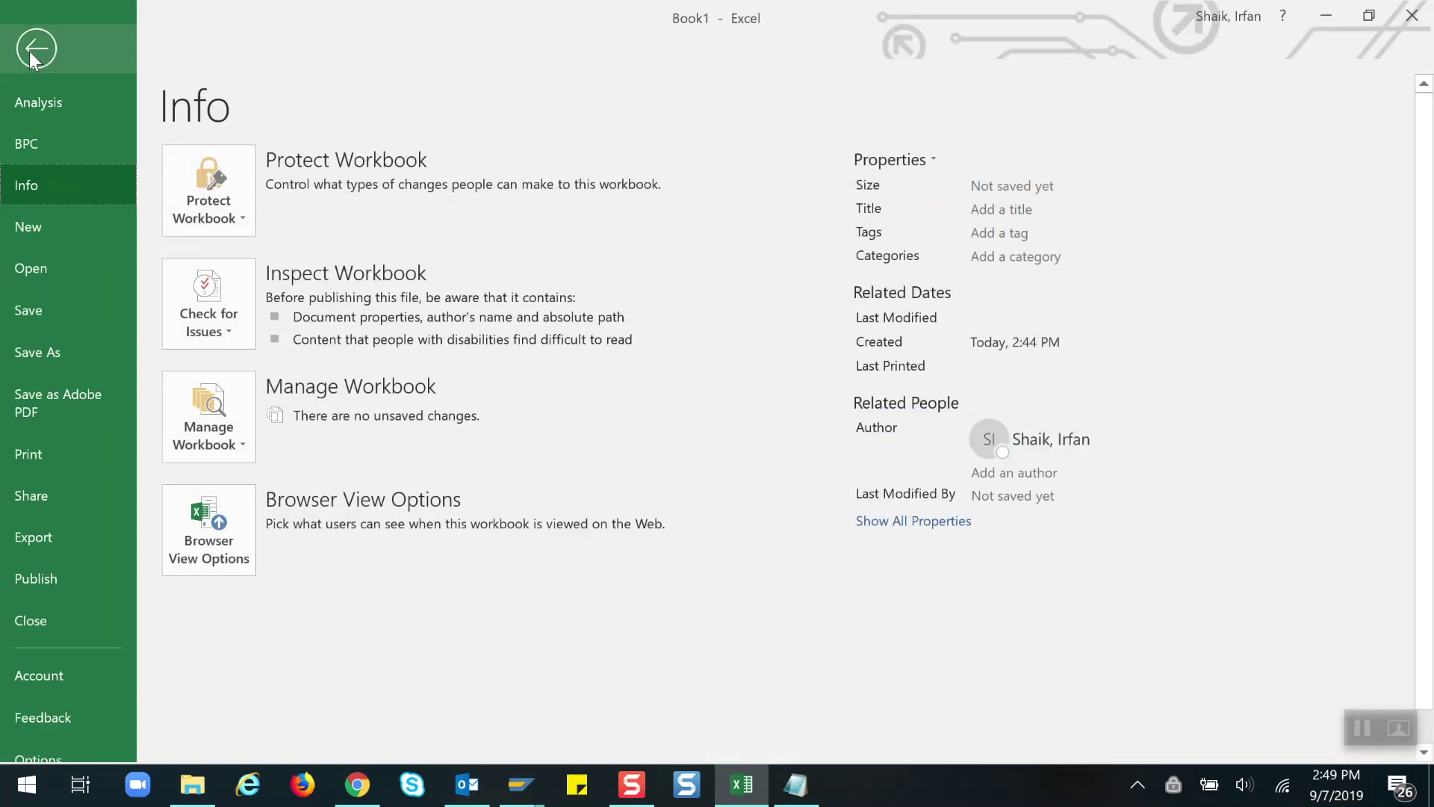
pyautogui.click(33, 338)
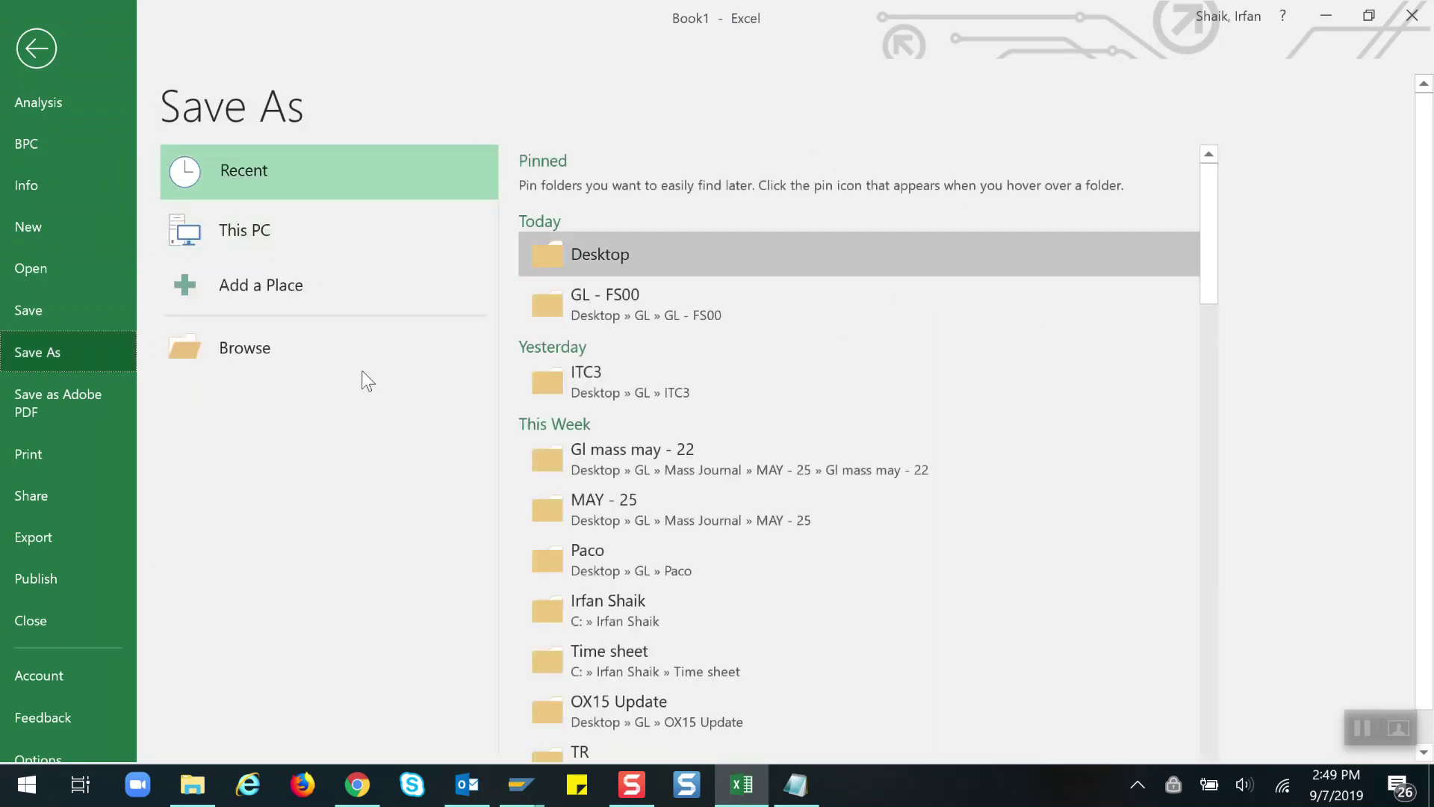
pyautogui.click(247, 352)
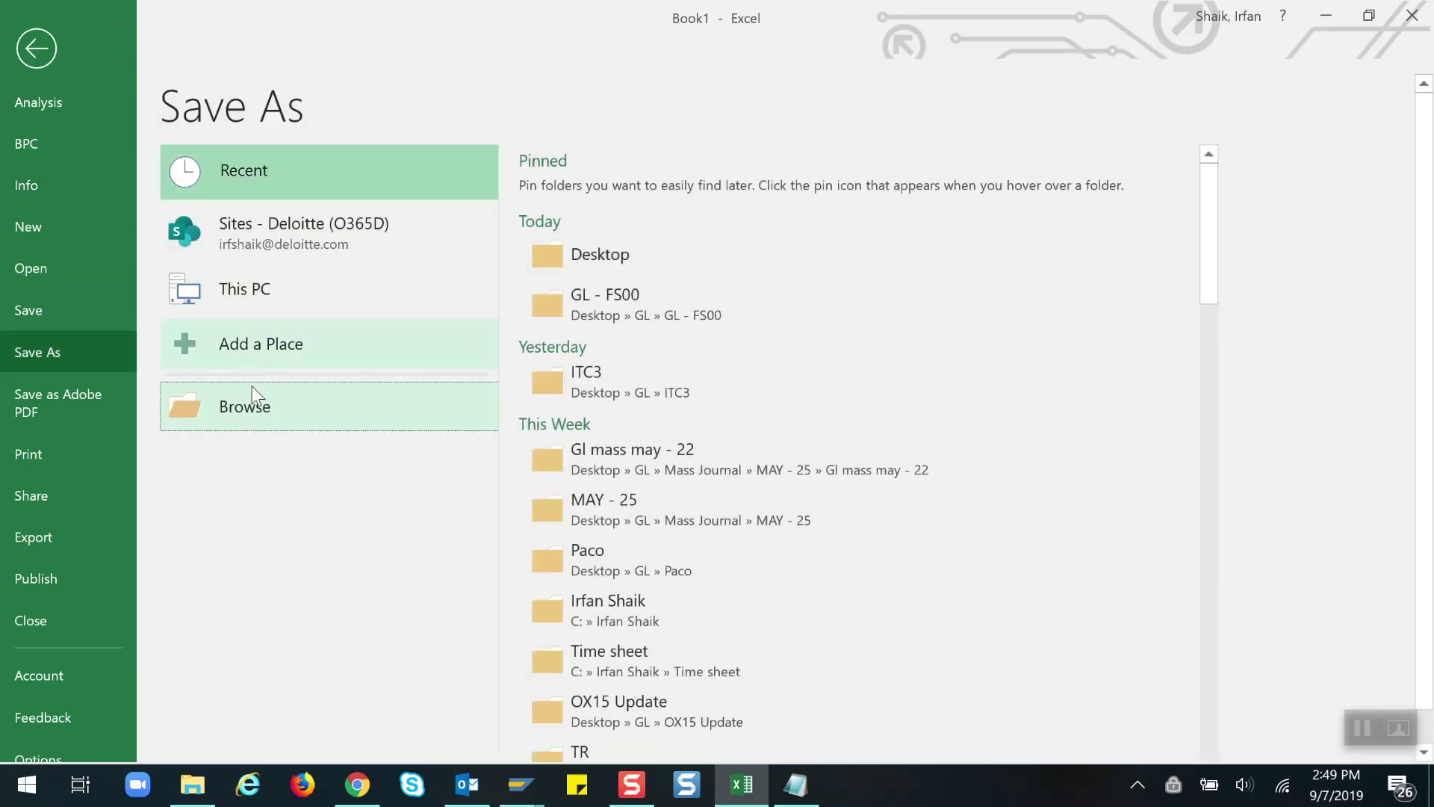
pyautogui.click(254, 406)
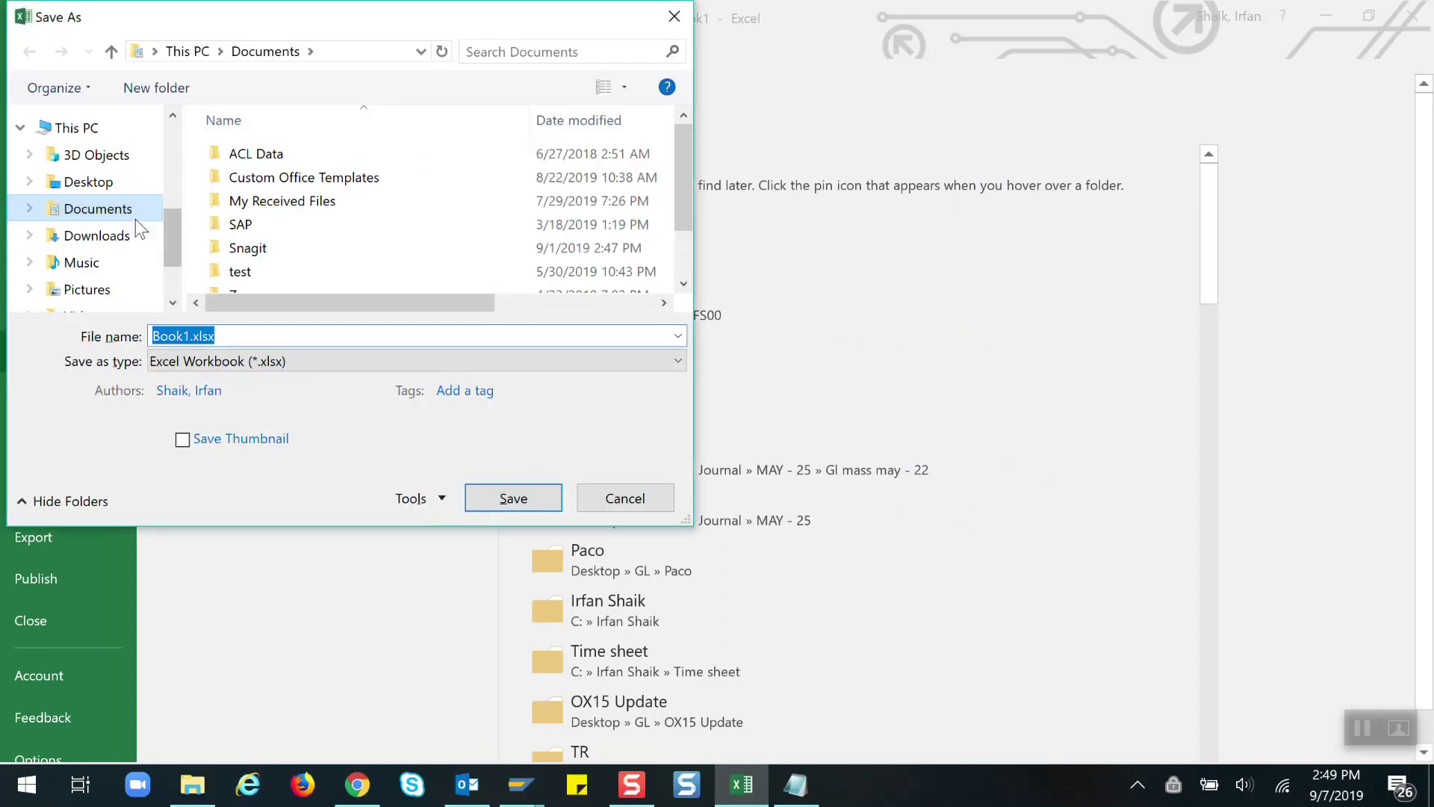
pyautogui.click(101, 189)
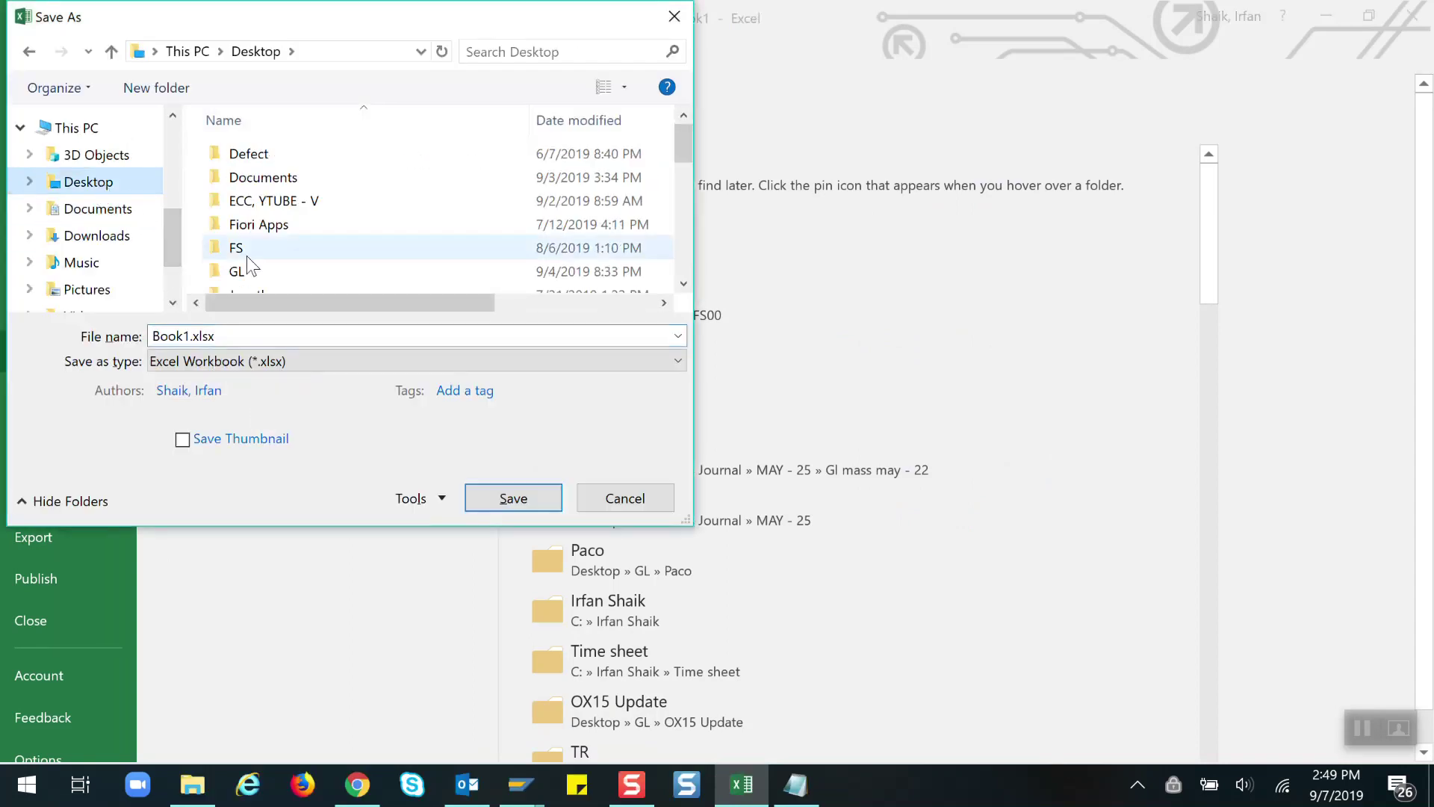
pyautogui.click(370, 357)
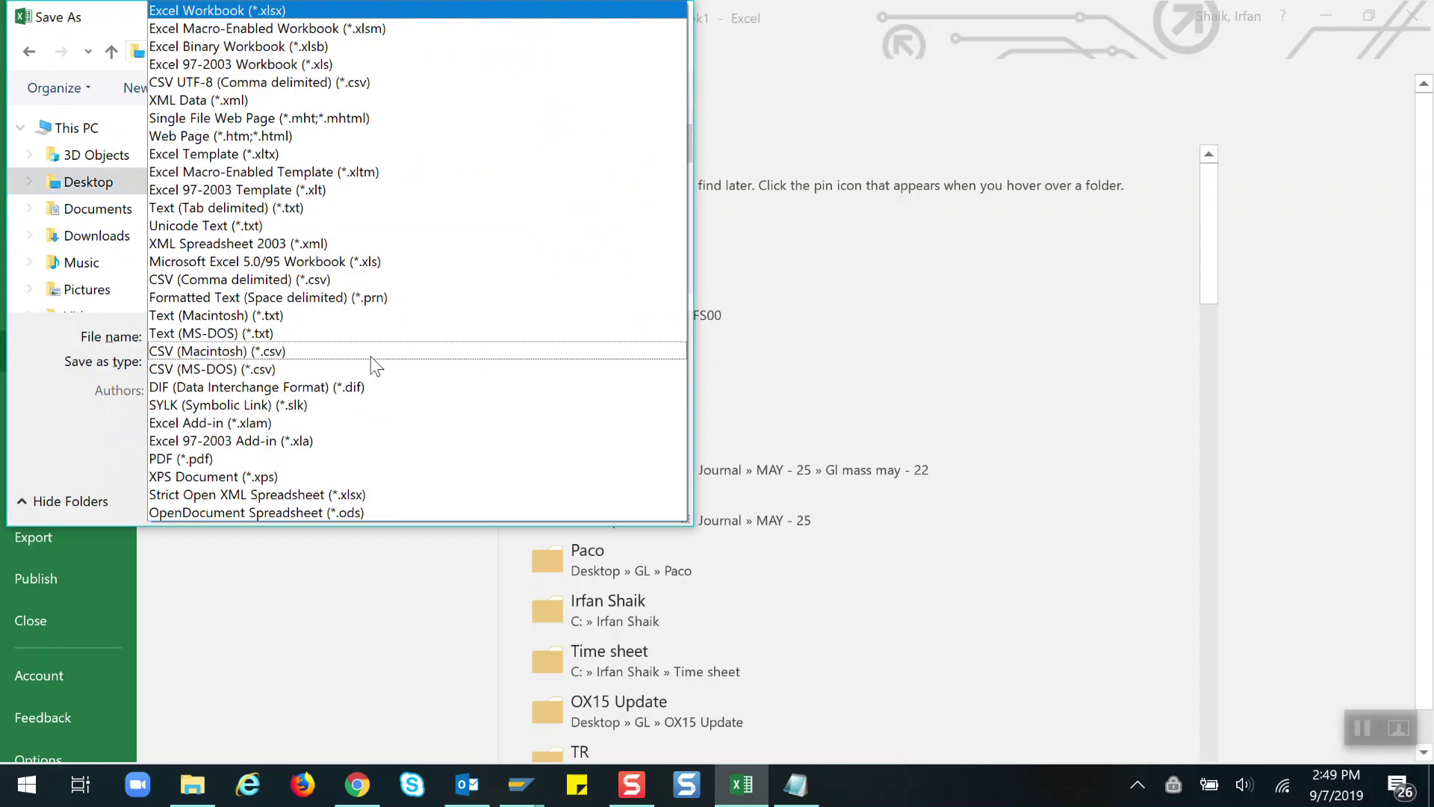
pyautogui.click(290, 214)
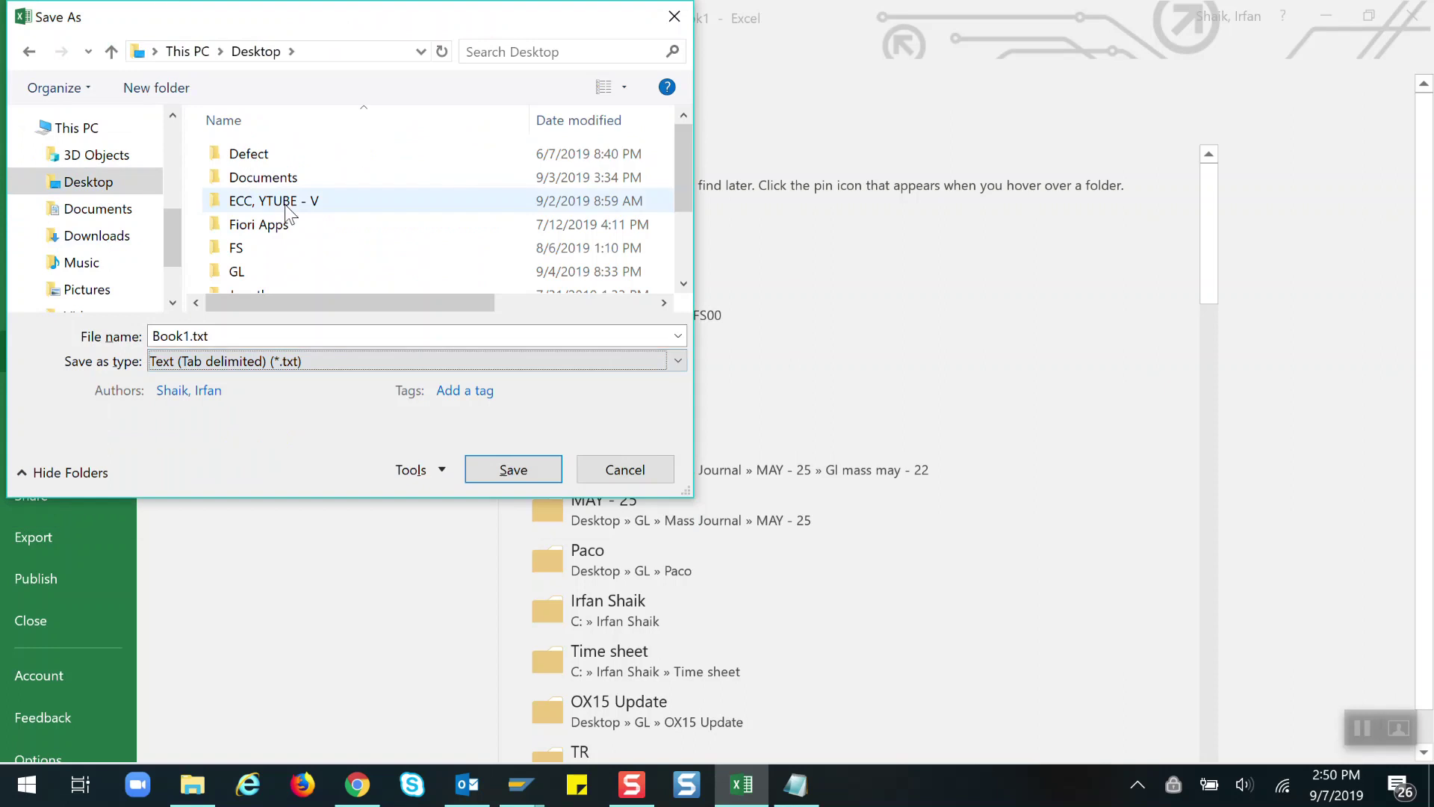
pyautogui.click(517, 475)
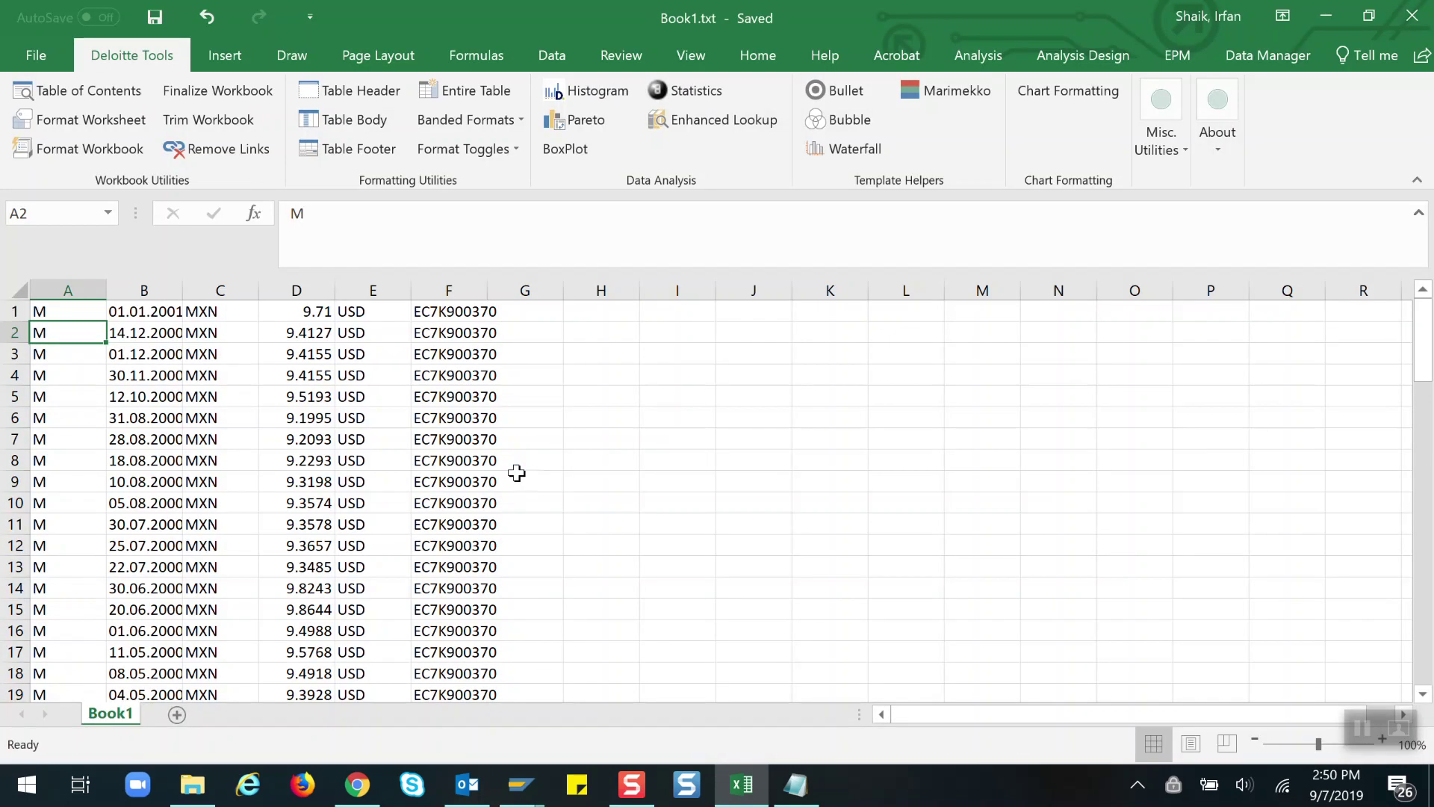
pyautogui.click(1412, 14)
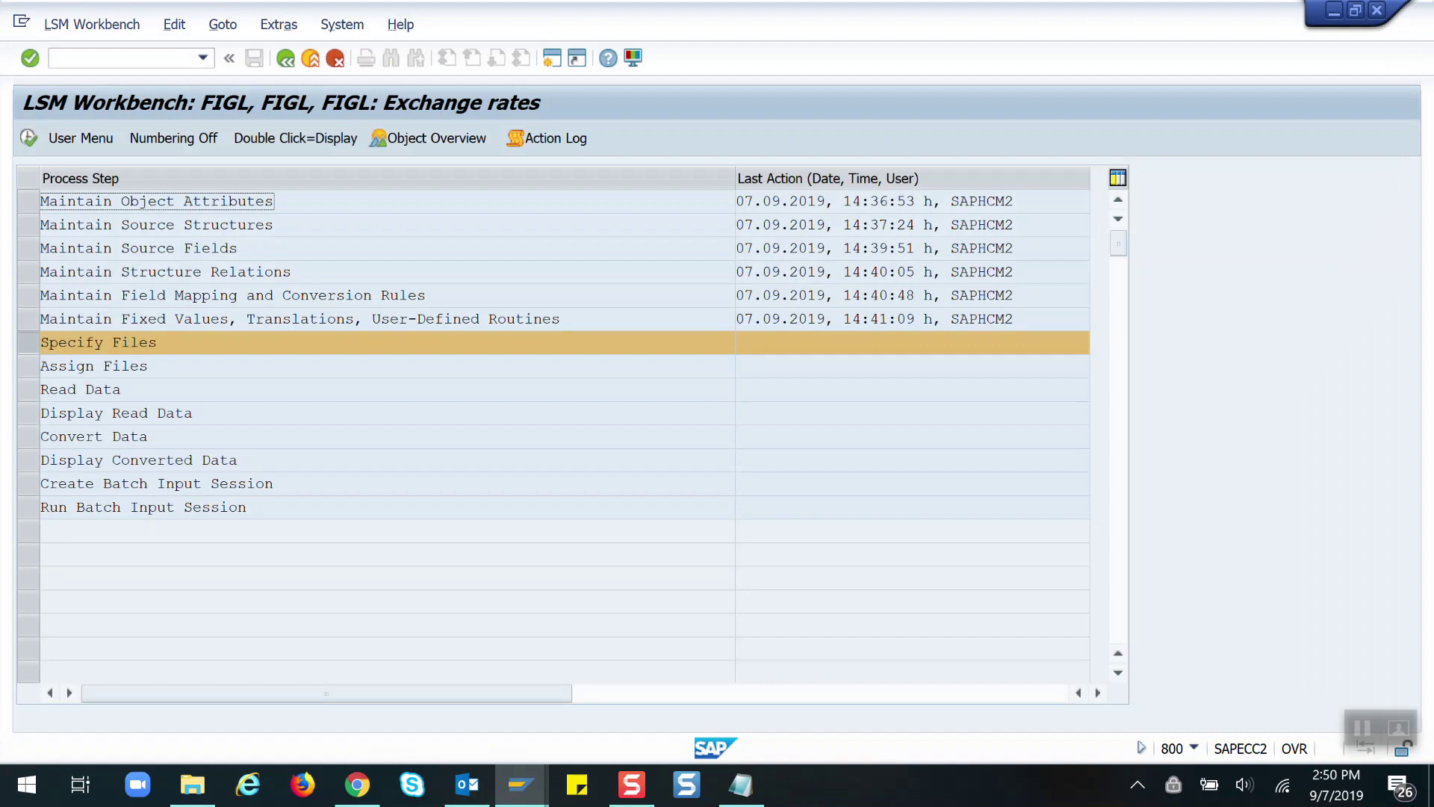
# Open the Specify Files process step of project FIGL in SAP and switch it to change mode
pyautogui.doubleClick(96, 342)
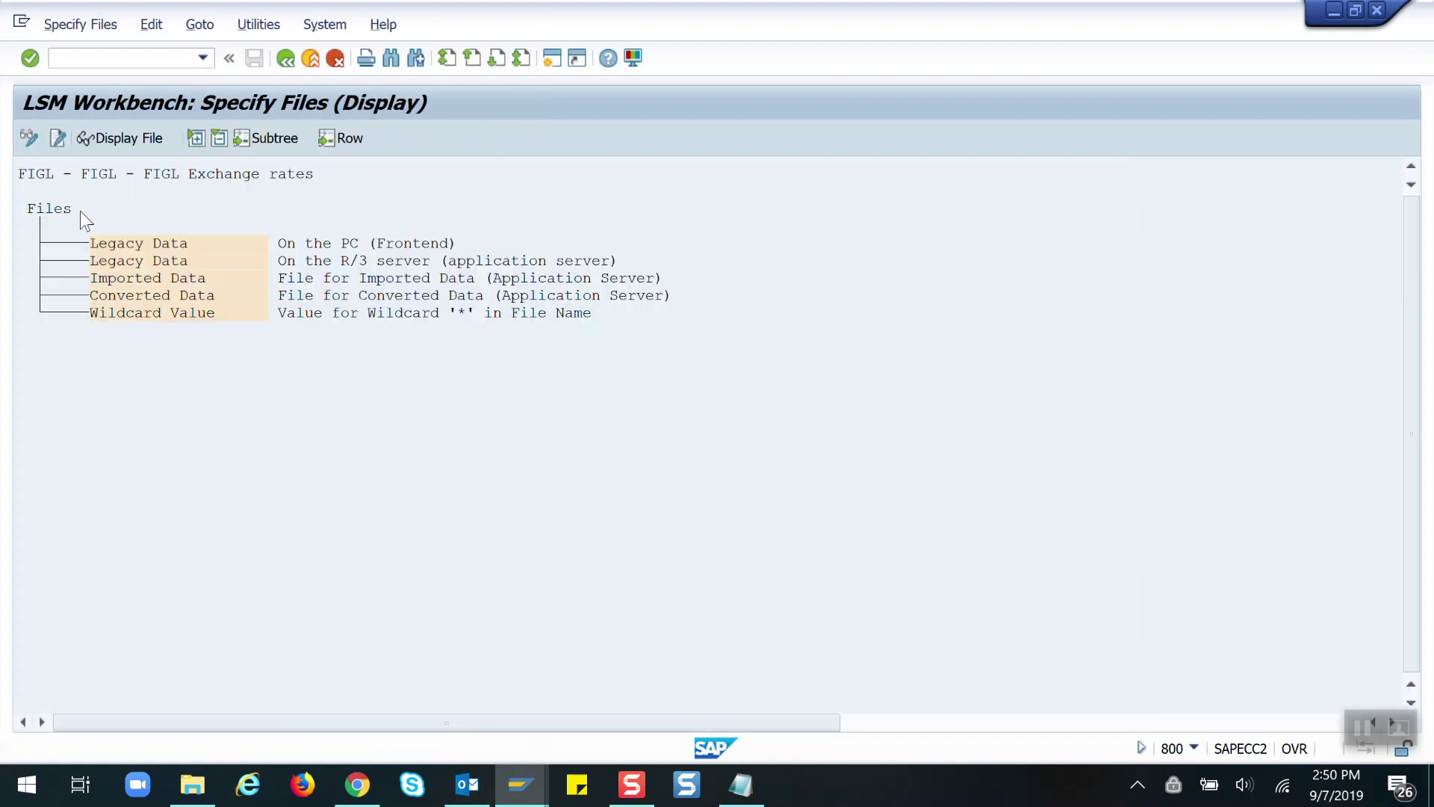
pyautogui.click(30, 142)
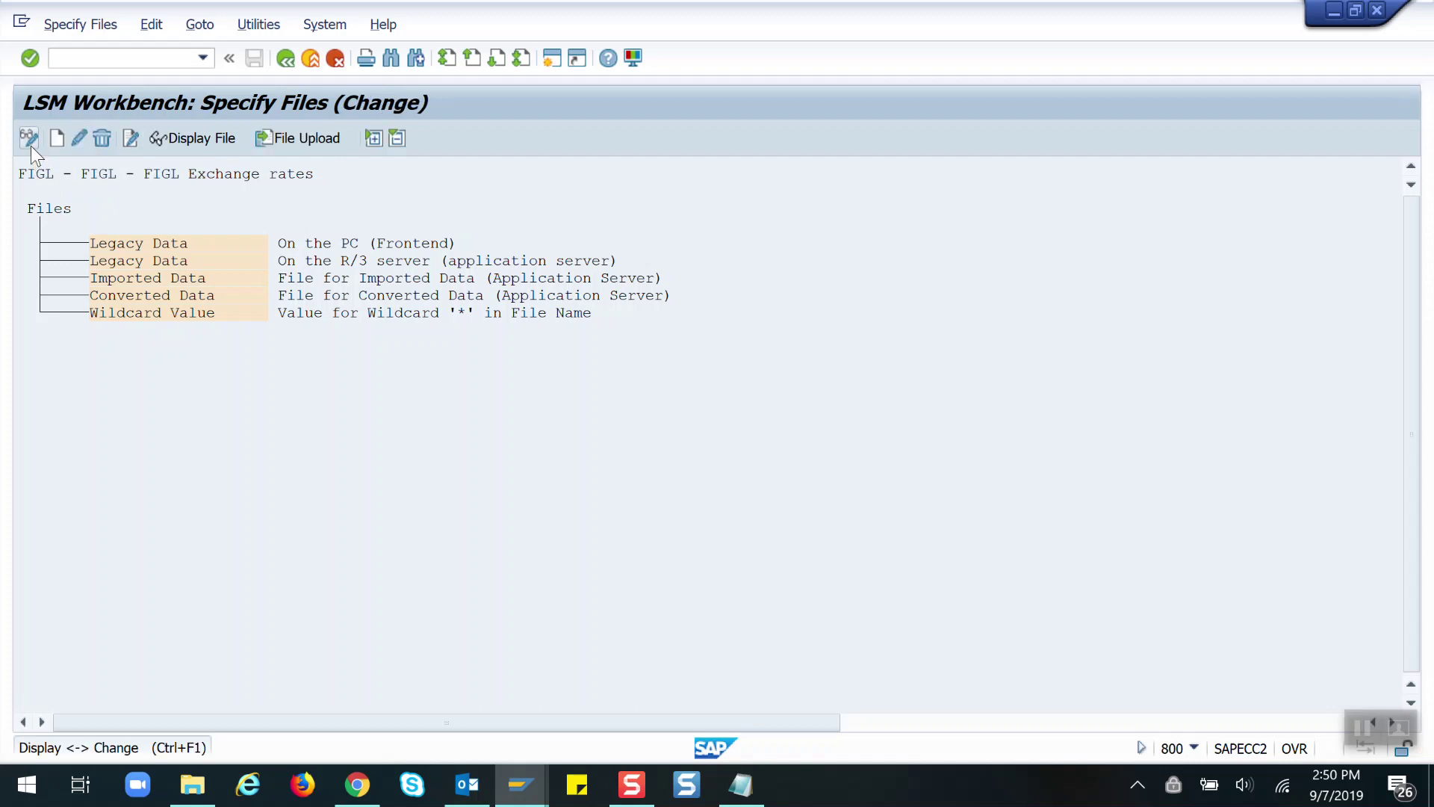